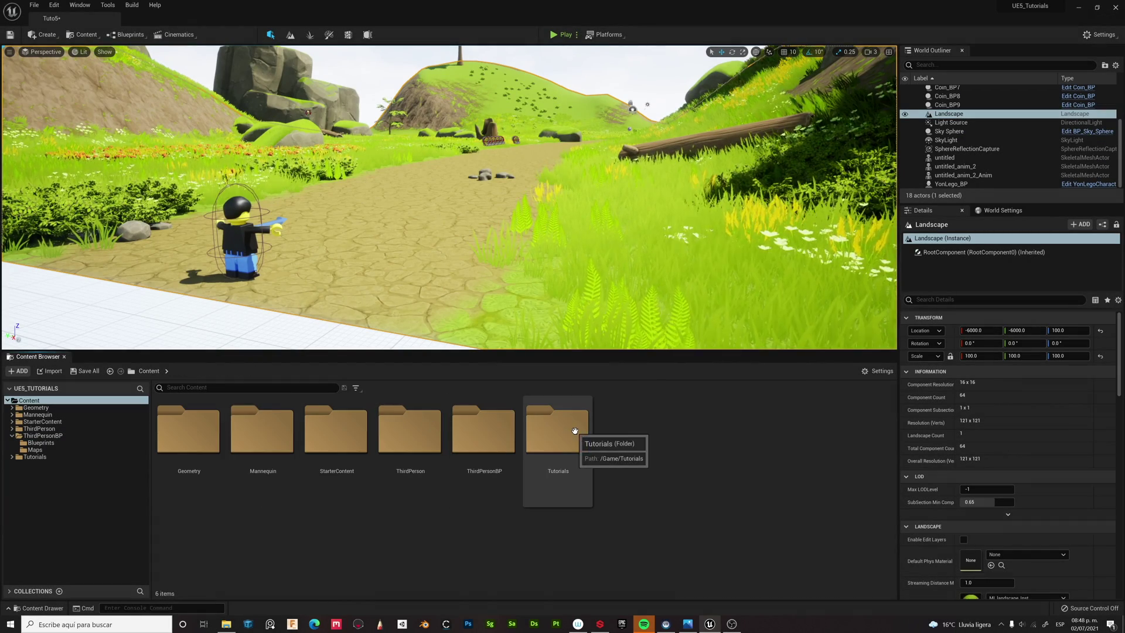
- Inside Tutorials > Character, create a new folder named Animations and open it
double_click(271, 451)
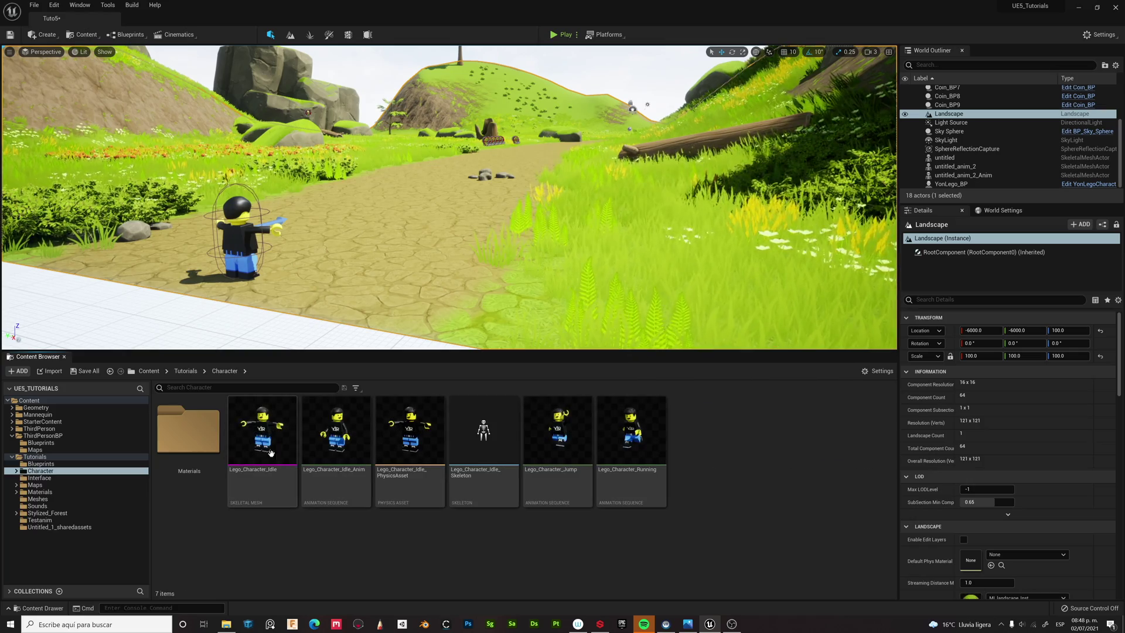
right_click(718, 431)
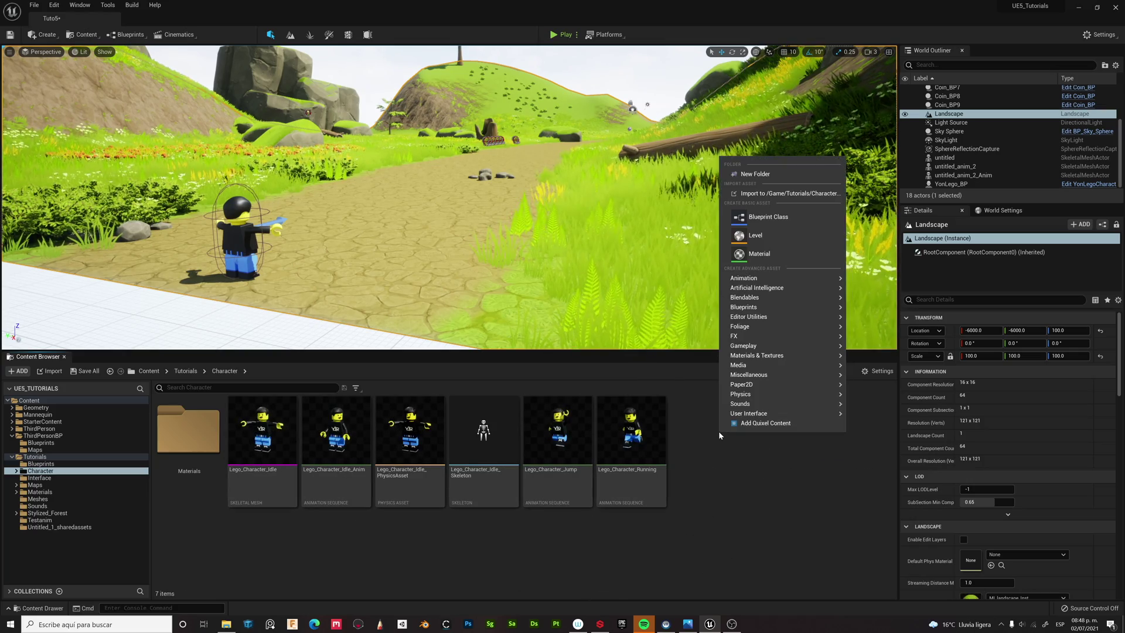
left_click(756, 170)
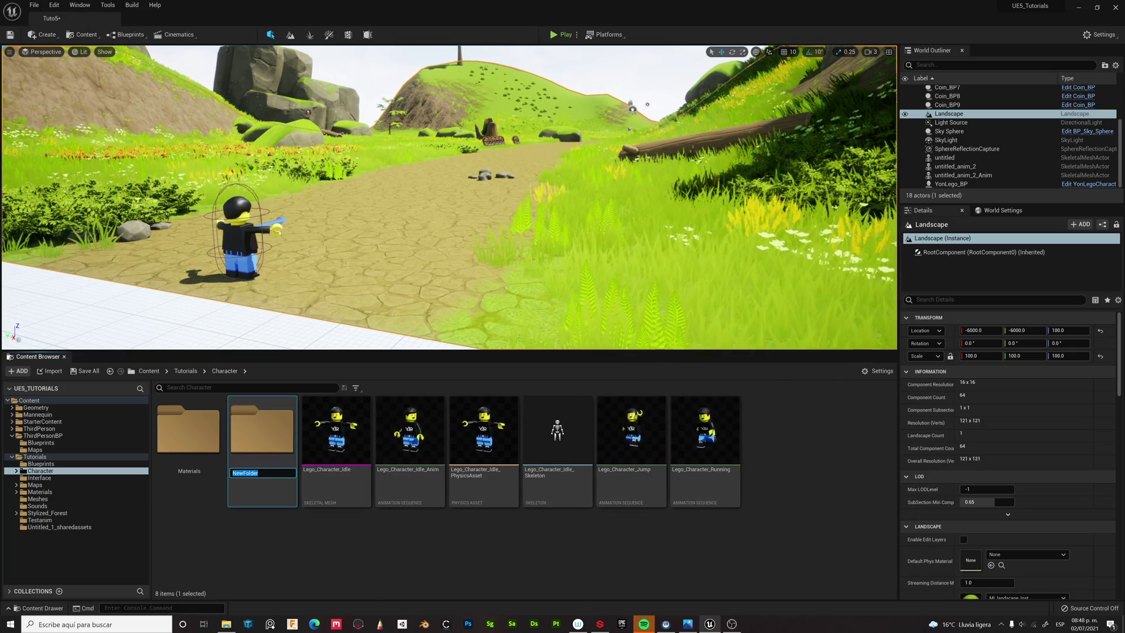
key("Caps_Lock")
type("Animait")
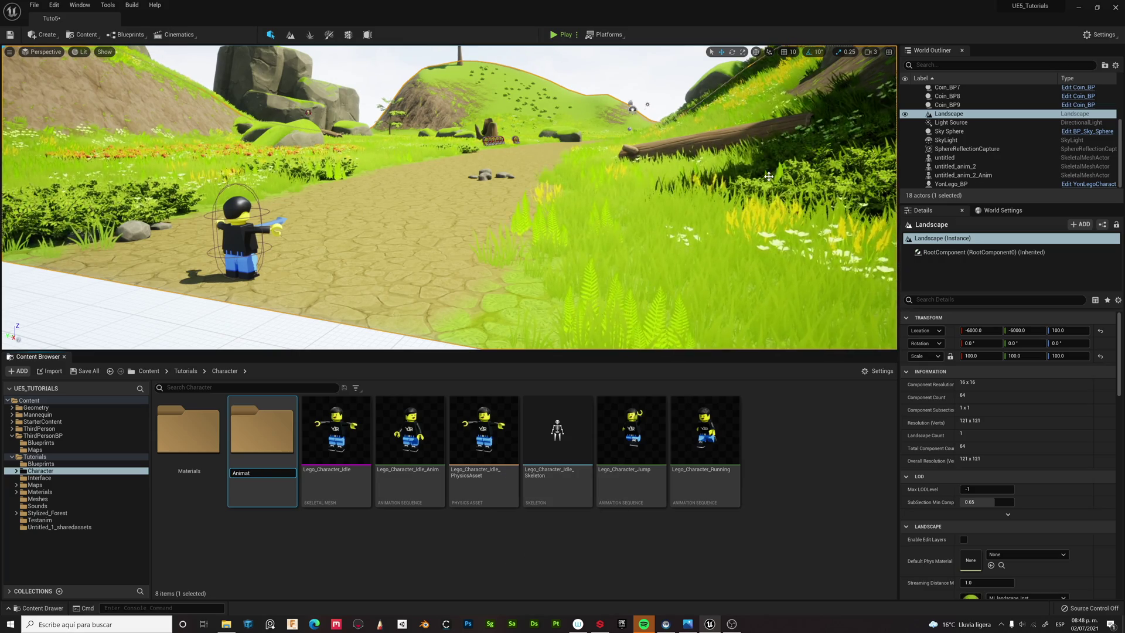
type("ions")
key("Return")
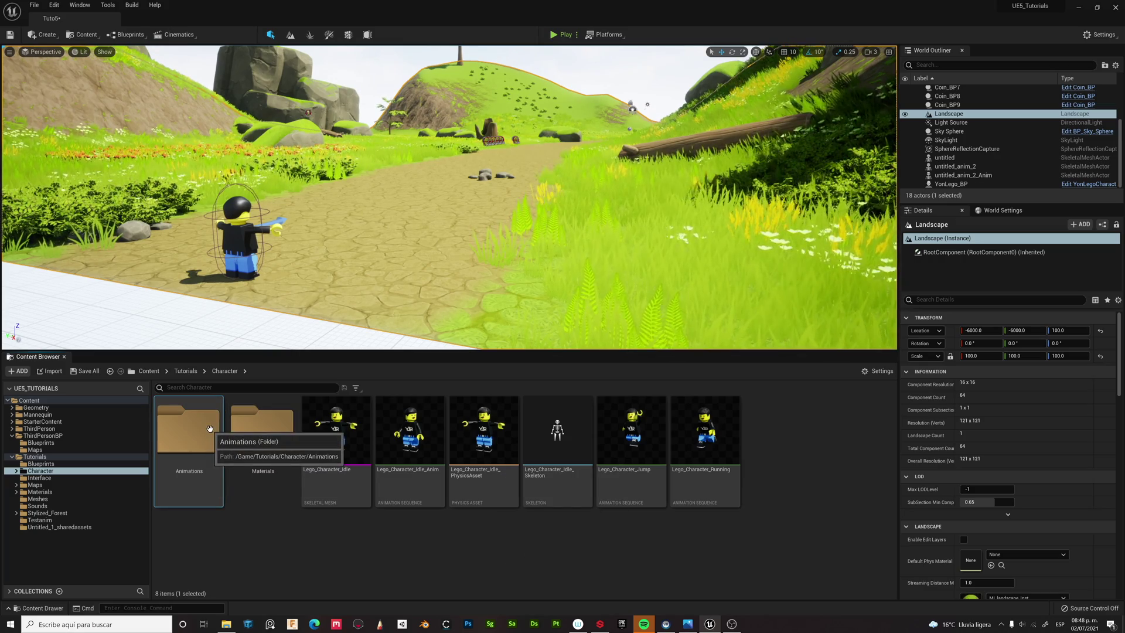
double_click(208, 451)
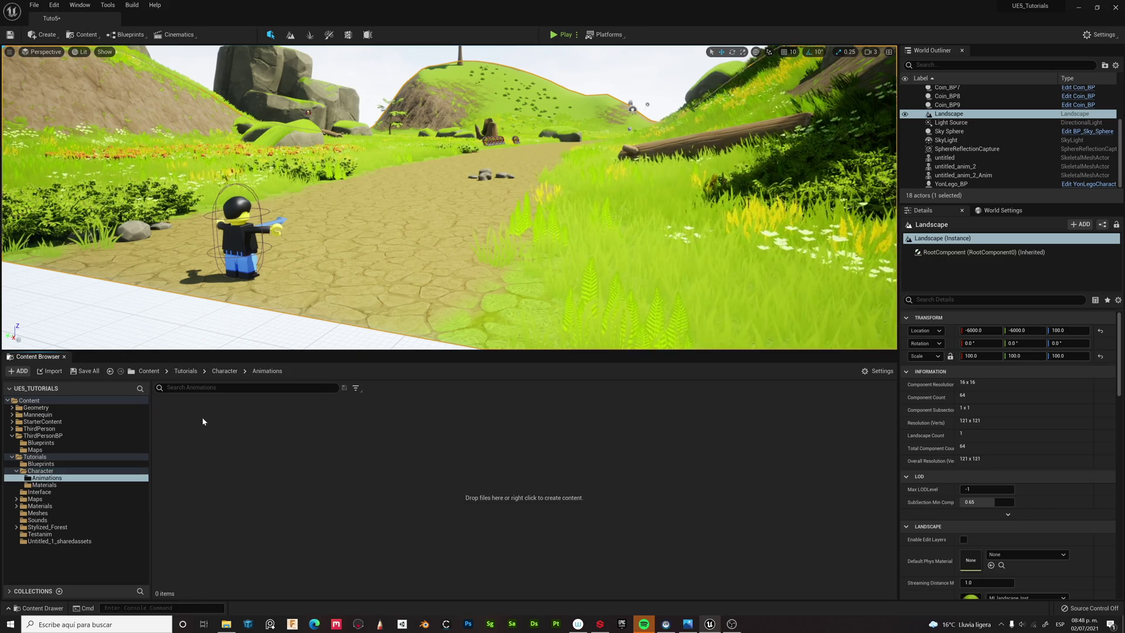
right_click(199, 429)
- Create an Animation Blueprint that targets the Lego_Character skeleton
mouse_move(245, 278)
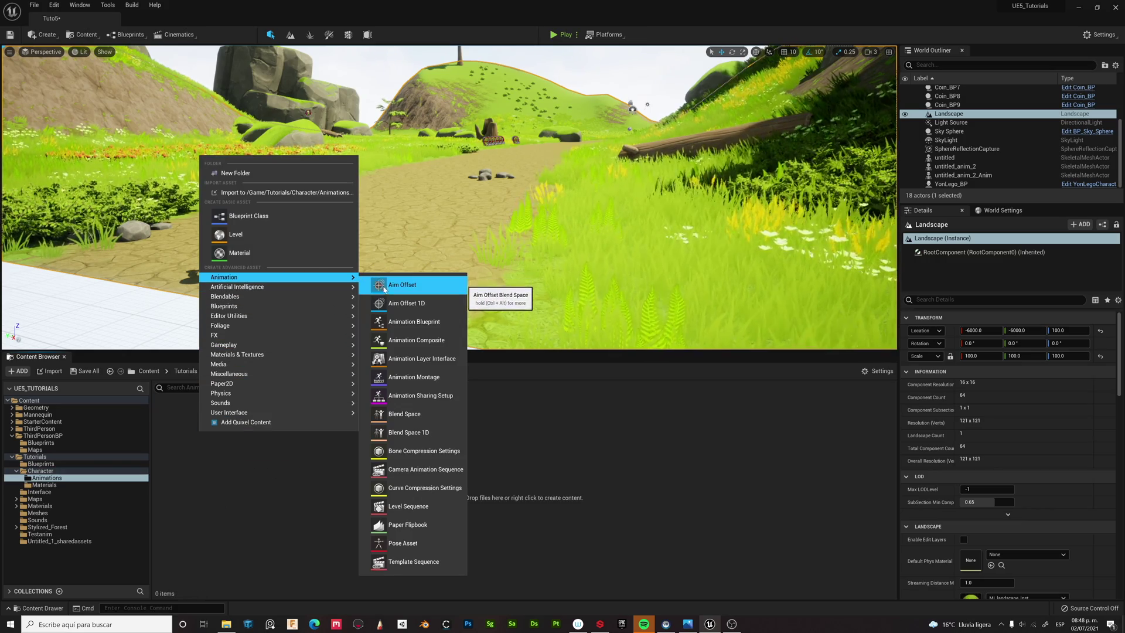
left_click(409, 323)
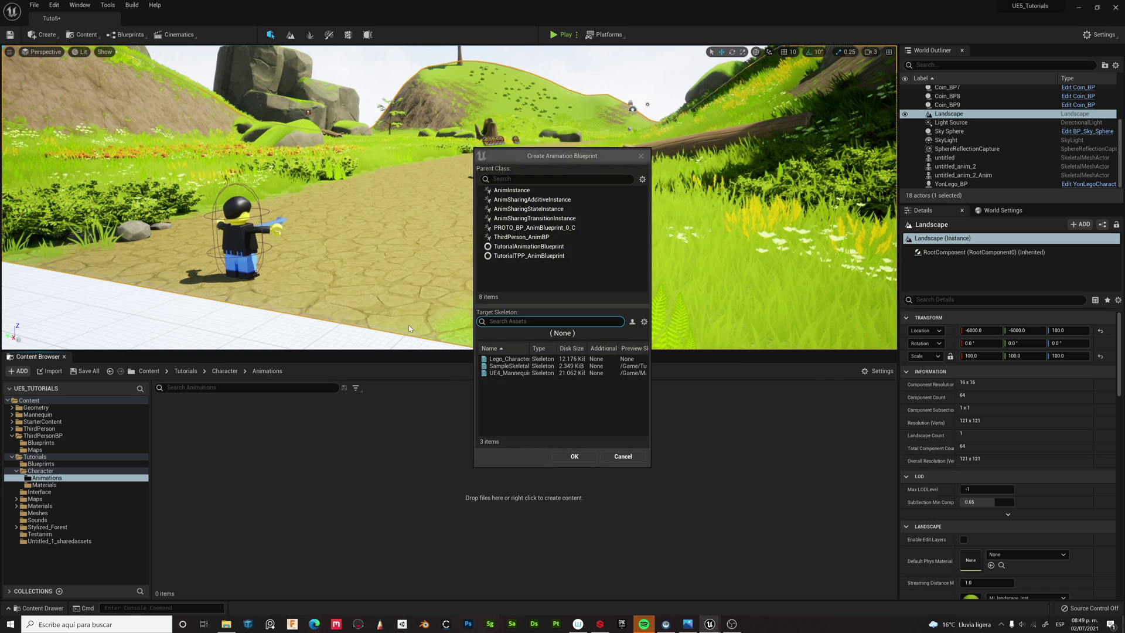
left_click(505, 359)
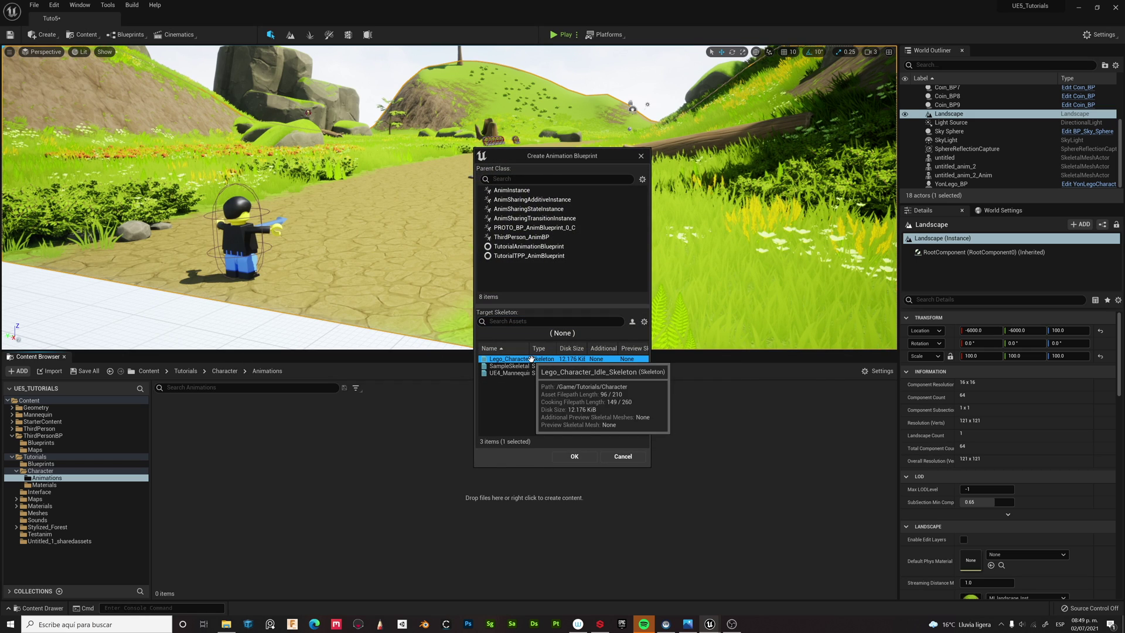
left_click(575, 456)
- Name the new blueprint YonLegoAnim_BP and open it in the animation editor
type("Y")
key("Caps_Lock")
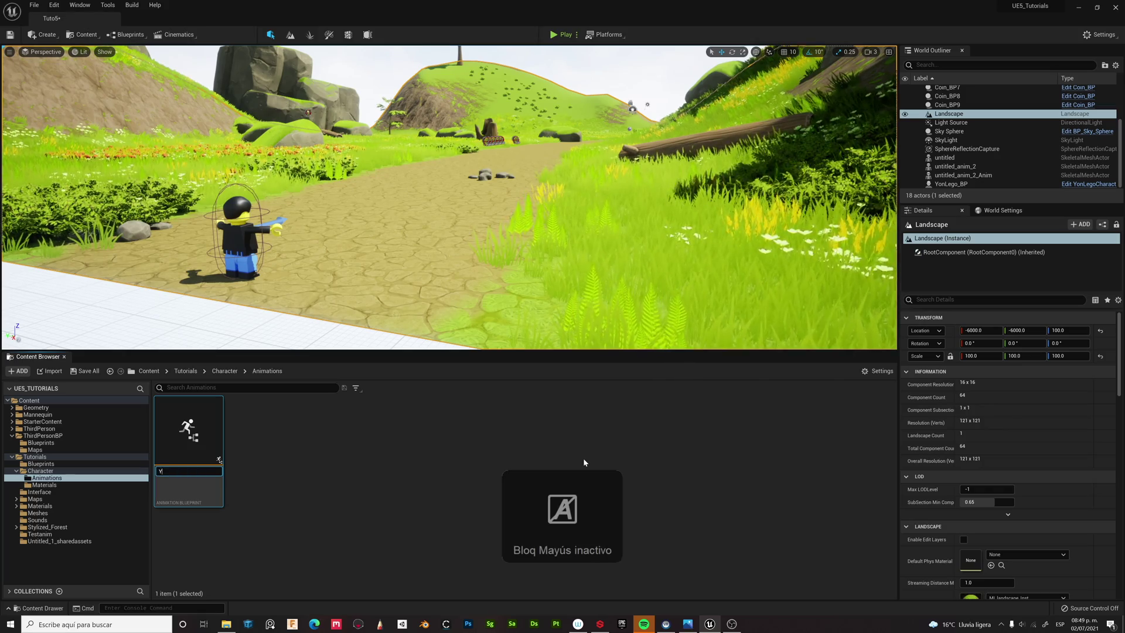
type("onLeg")
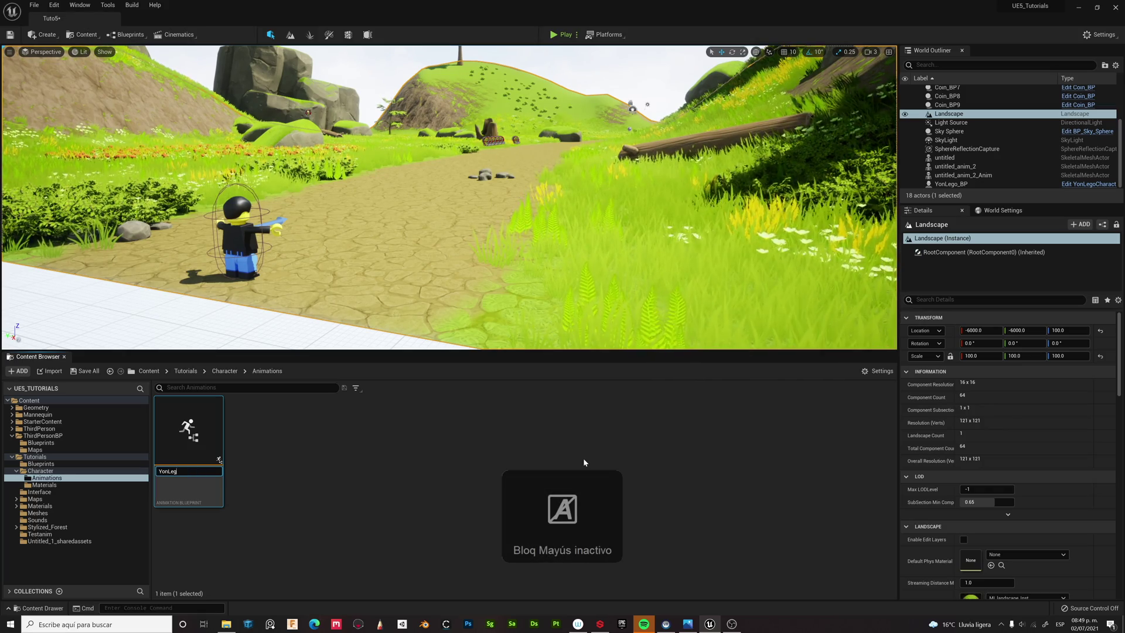
type("oAnim_")
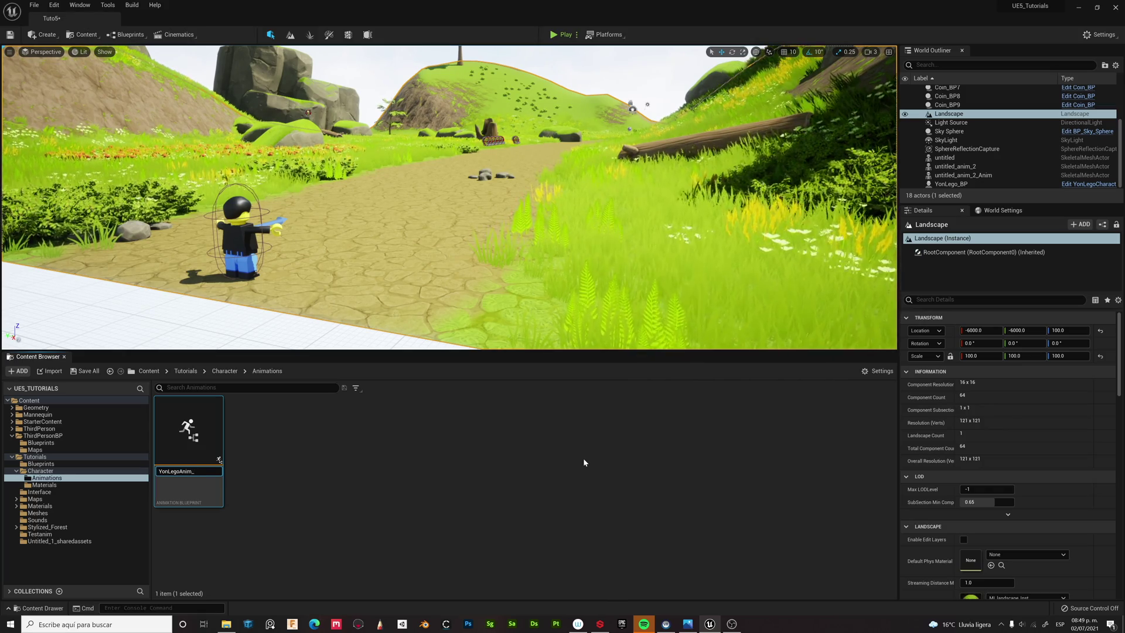
key("Caps_Lock")
type("BP")
key("Return")
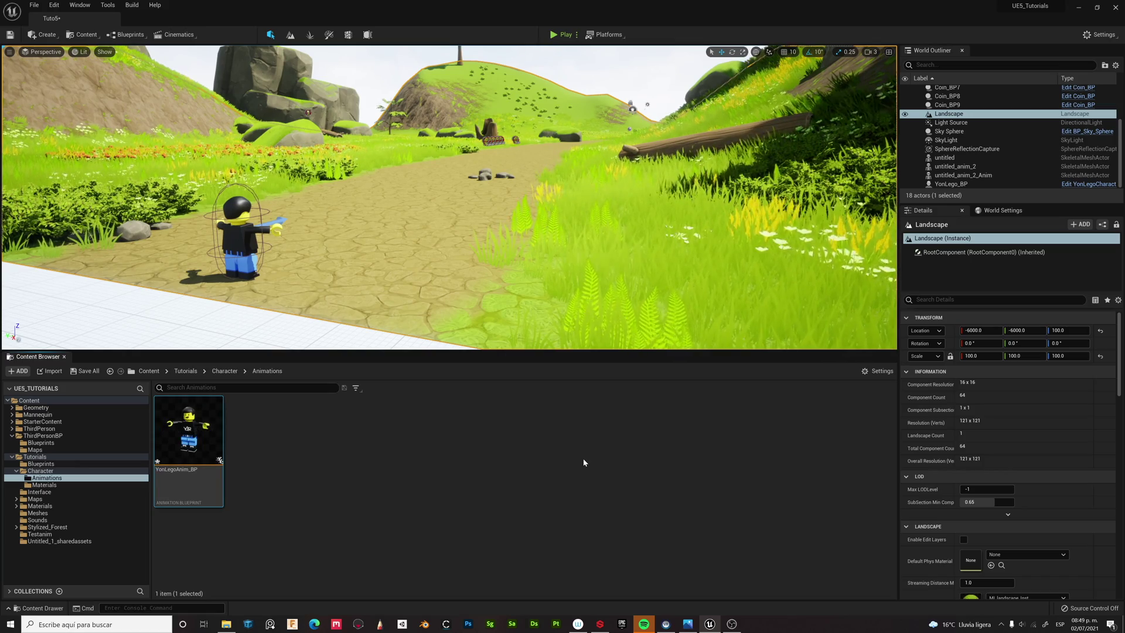
double_click(199, 432)
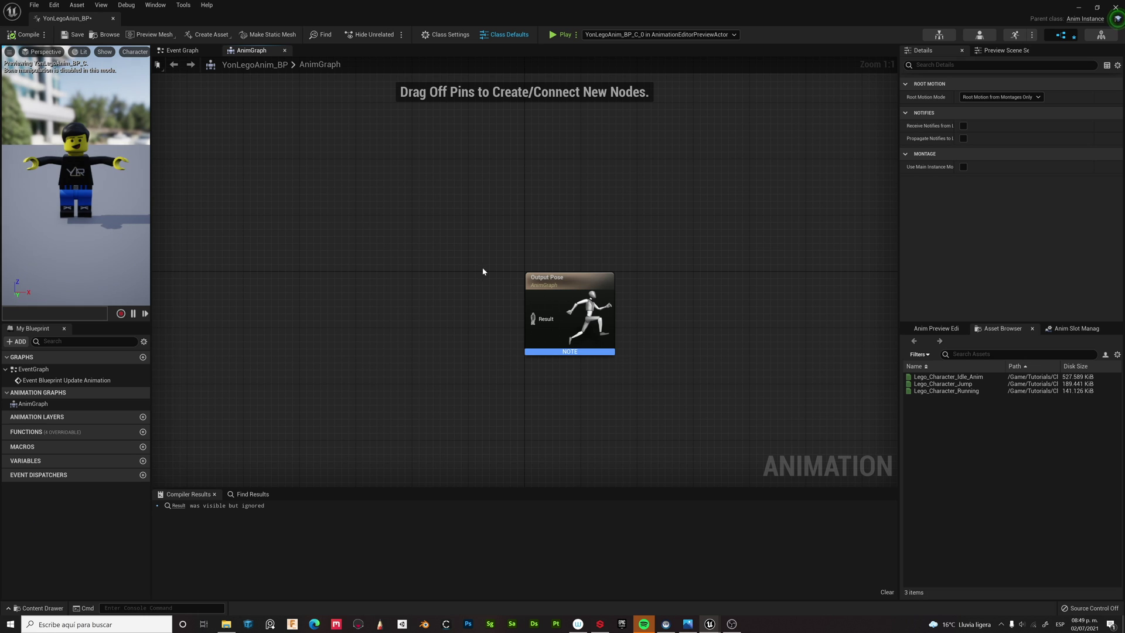
- In the Event Graph, arrange the Update Animation event and Try Get Pawn Owner nodes
left_click(183, 51)
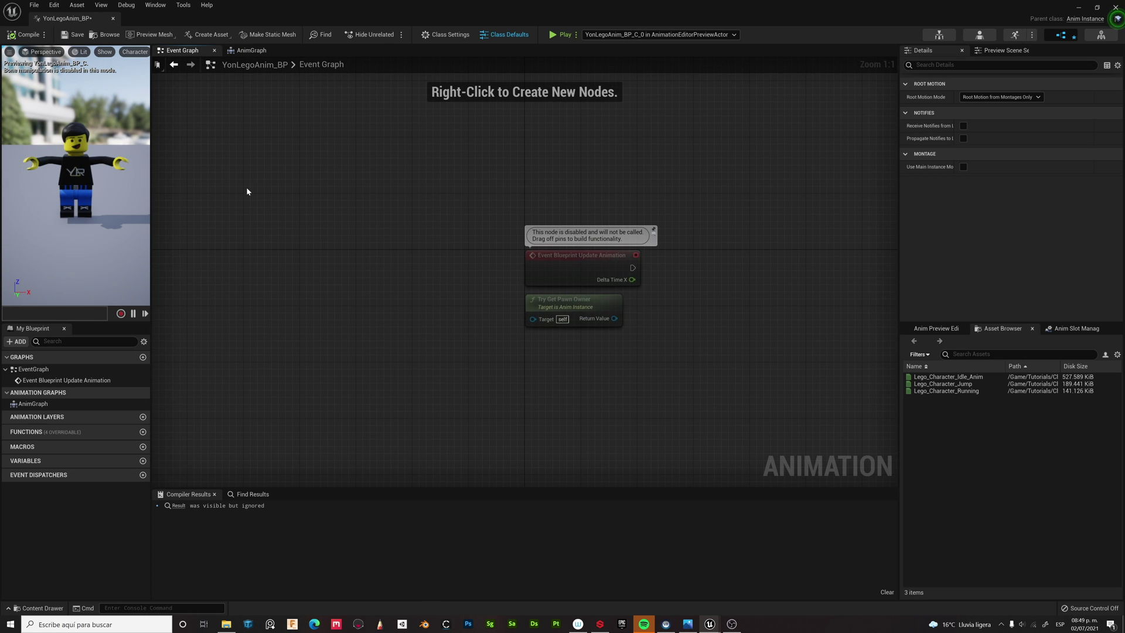
left_click_drag(463, 242, 316, 235)
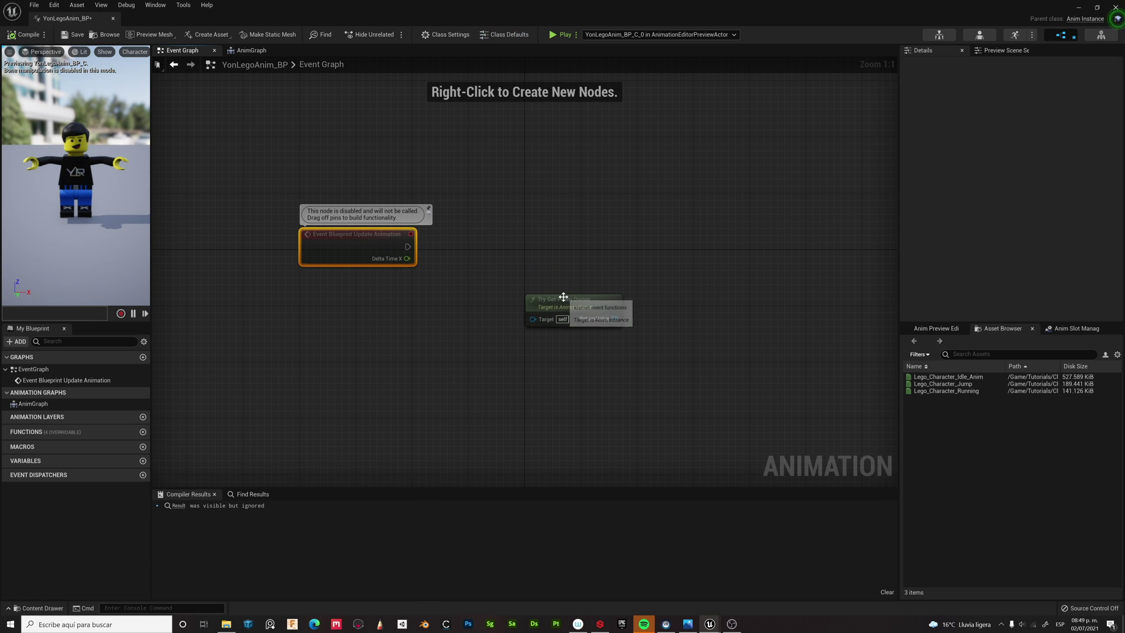
left_click_drag(563, 300, 336, 361)
left_click_drag(357, 229, 301, 236)
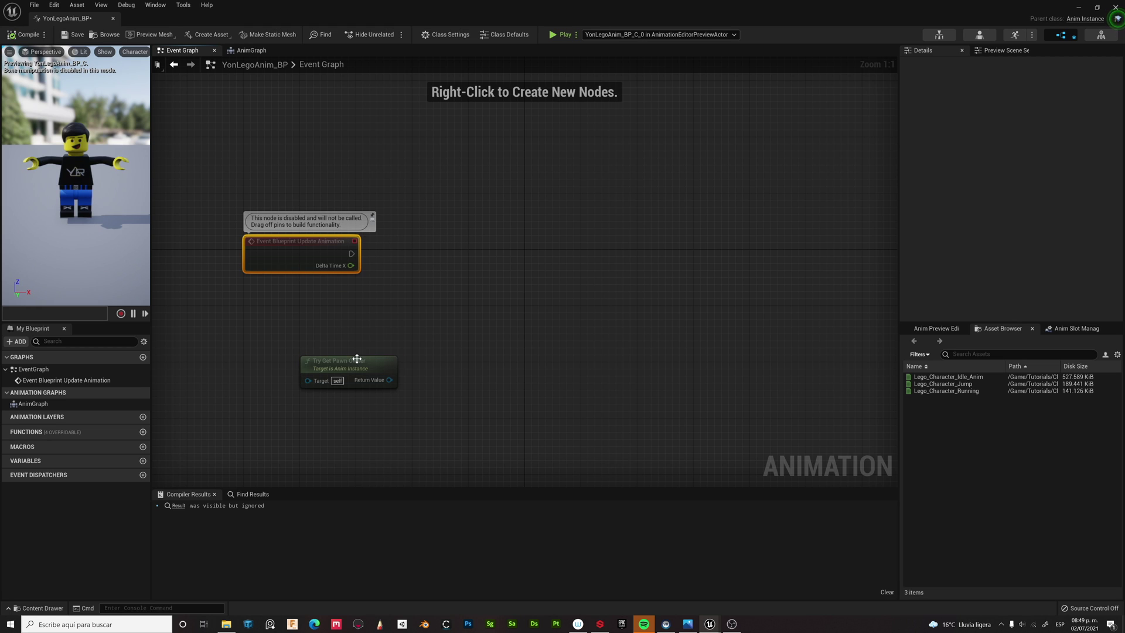
left_click_drag(348, 364, 396, 339)
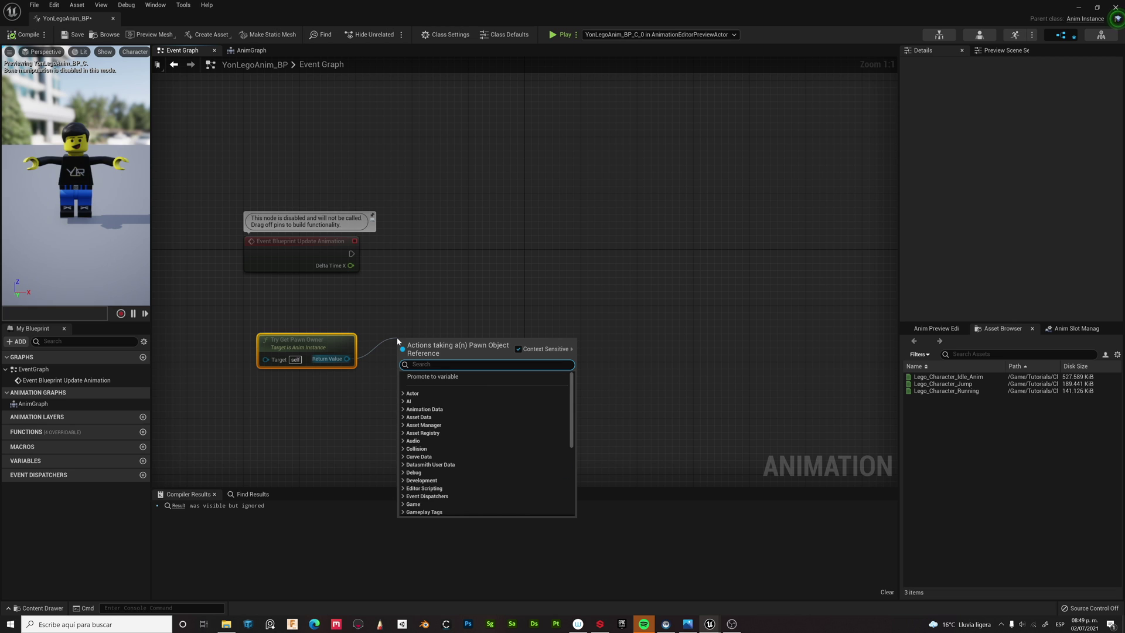
- Add an Is Valid check on the pawn owner, driven by Event Blueprint Update Animation
type("IS VALID")
left_click(429, 396)
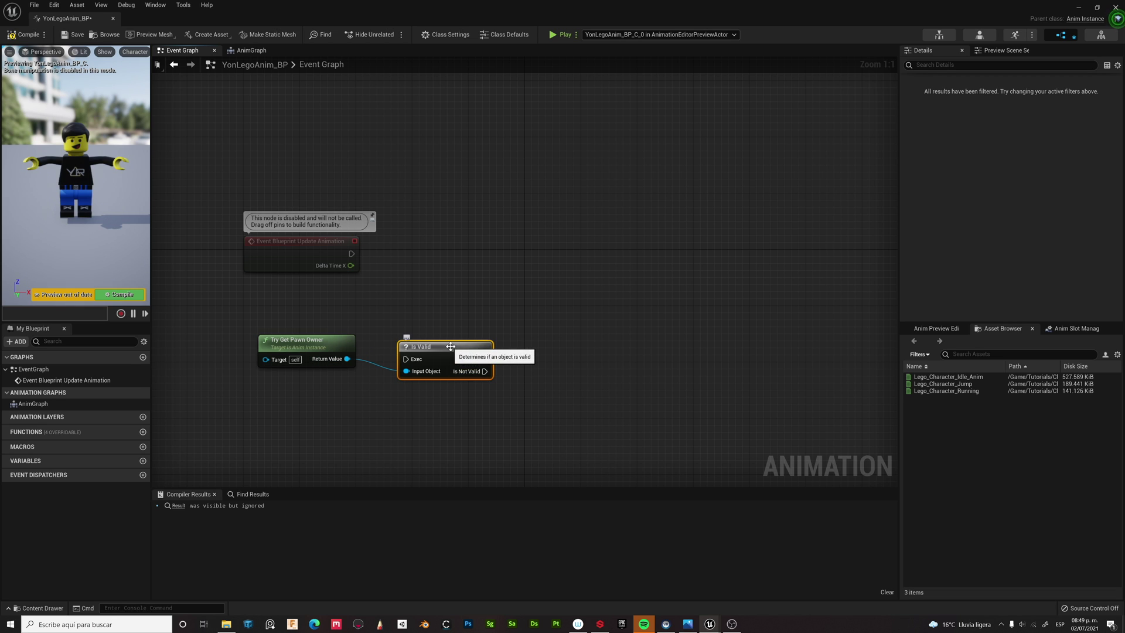
left_click_drag(452, 352, 498, 257)
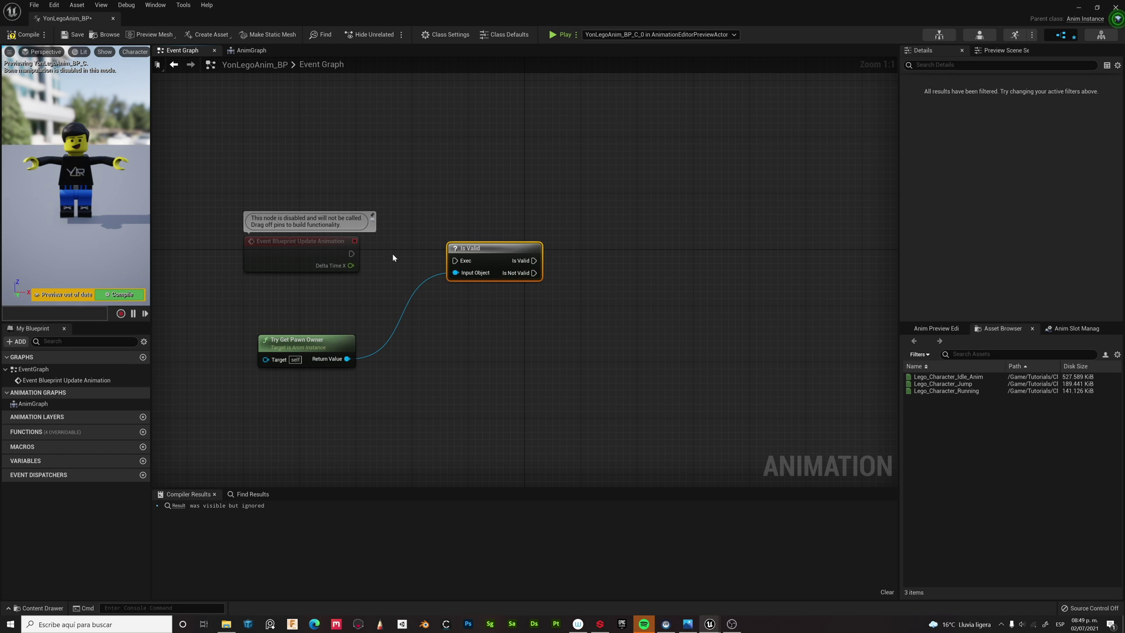
left_click_drag(352, 253, 455, 261)
left_click_drag(533, 254, 543, 245)
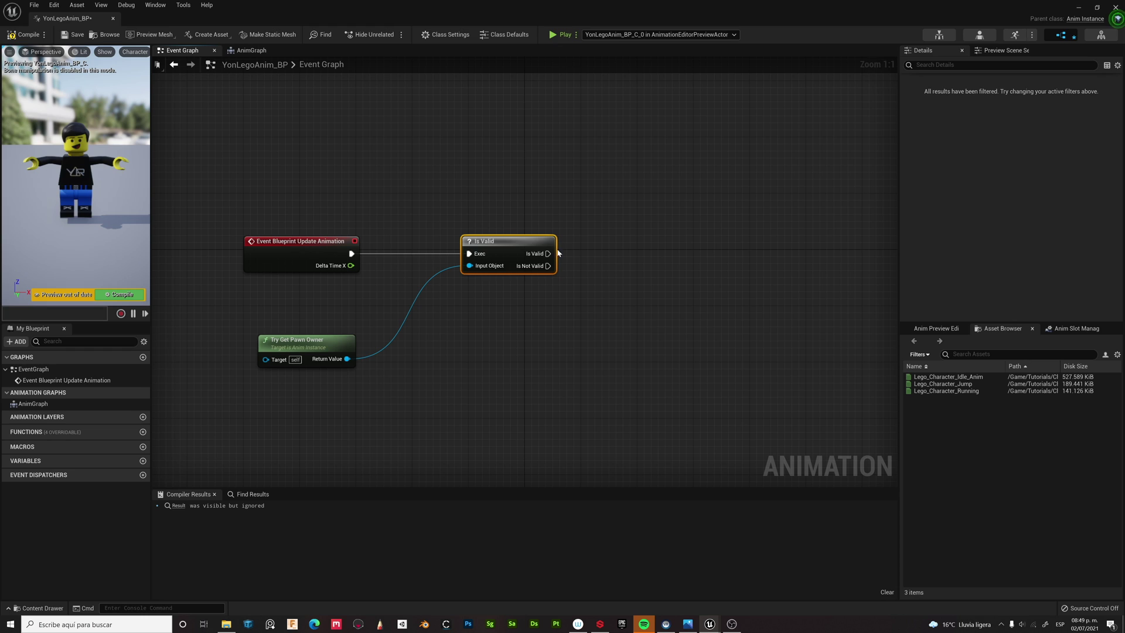
left_click_drag(557, 253, 615, 253)
- After Is Valid, cast the pawn owner to YonLegoCharacter_BP
type("CAST TO YON")
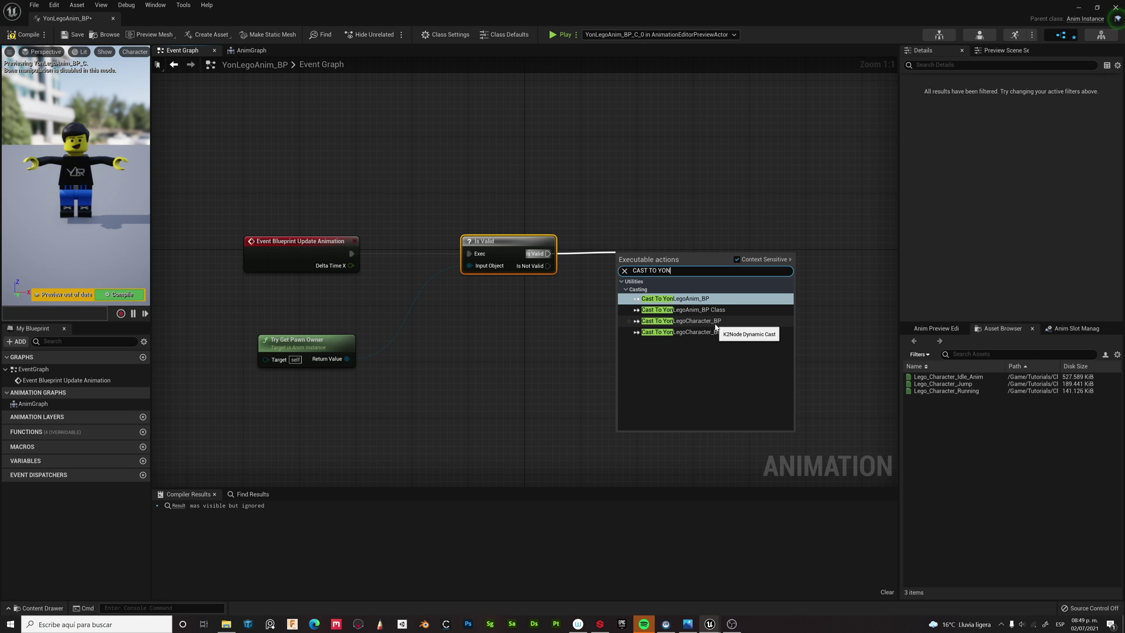
left_click(715, 321)
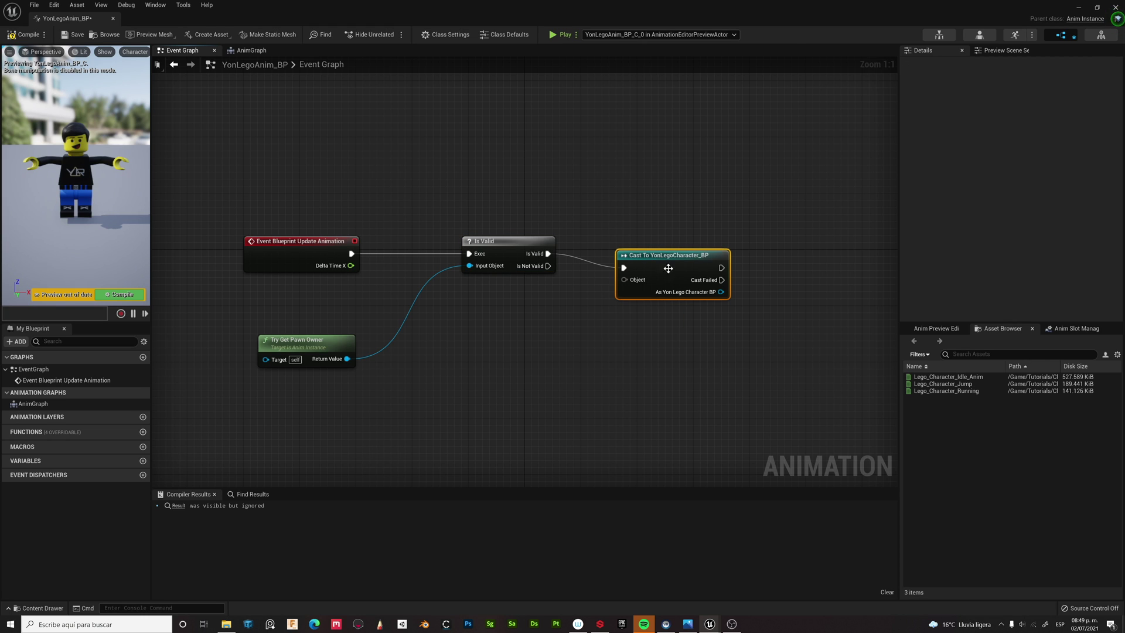
left_click_drag(669, 257, 682, 244)
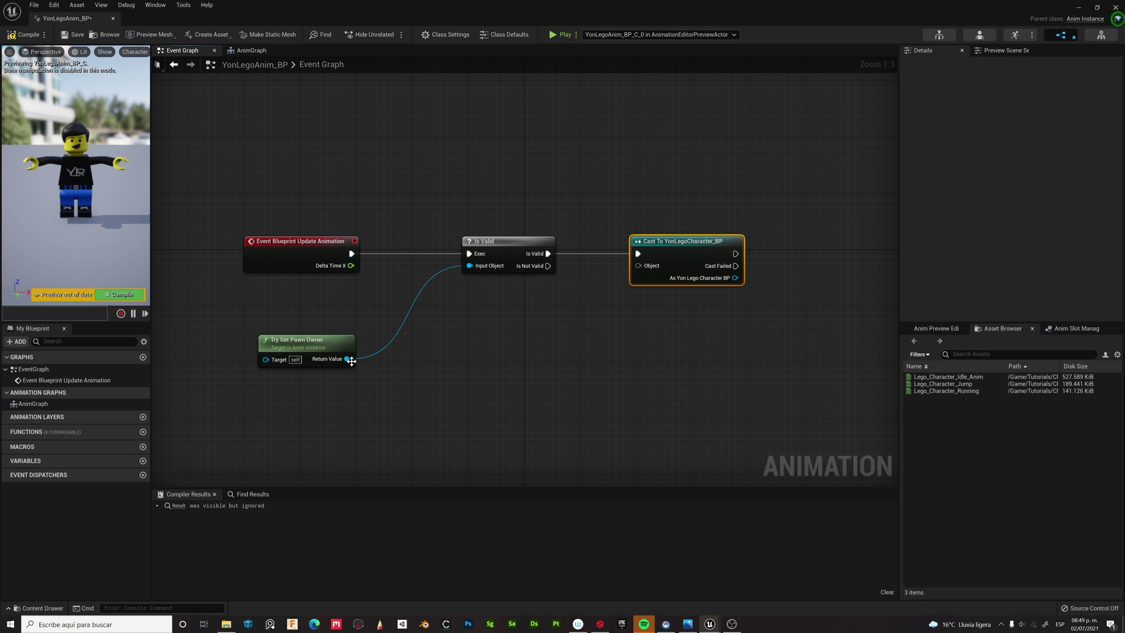
left_click_drag(348, 358, 638, 266)
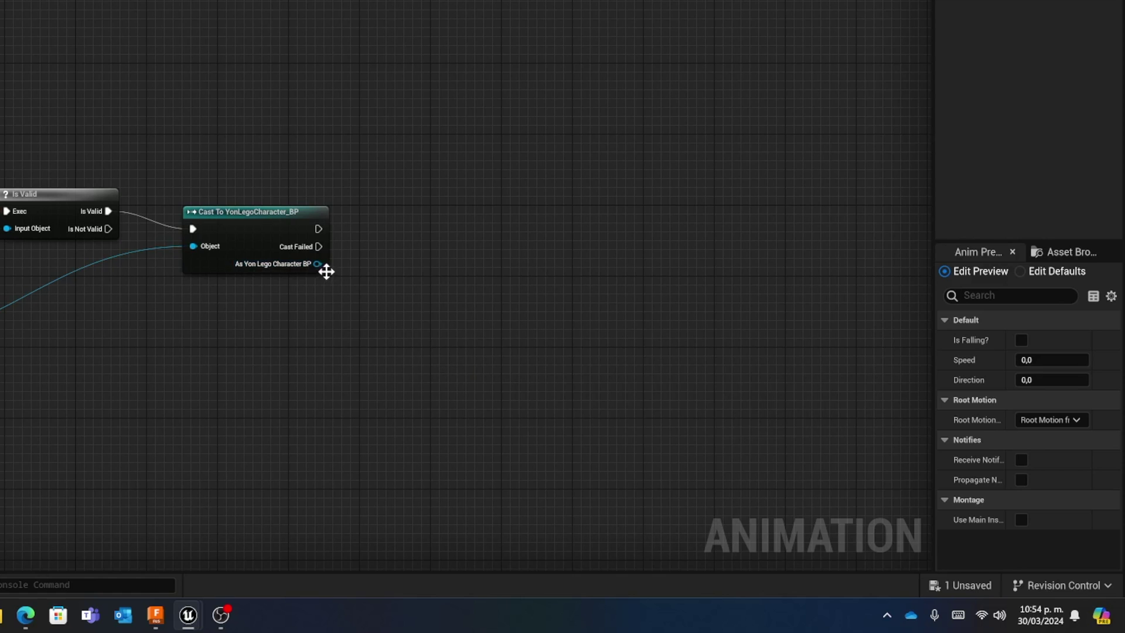
- Add an Is Falling check on the cast character's Character Movement
left_click_drag(319, 265, 455, 317)
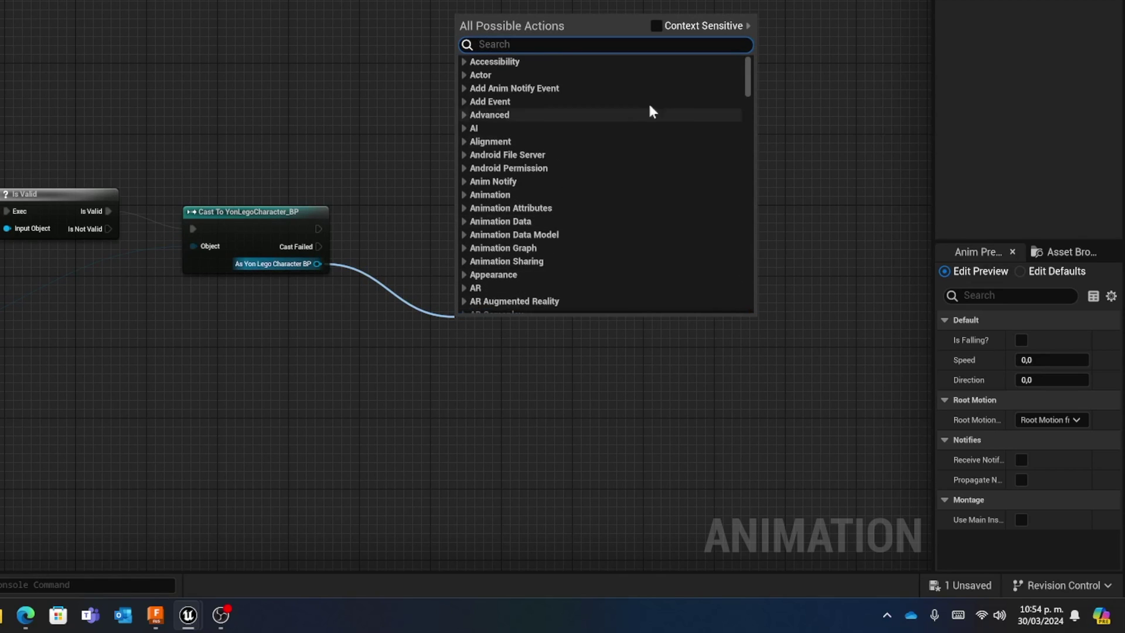
left_click(657, 26)
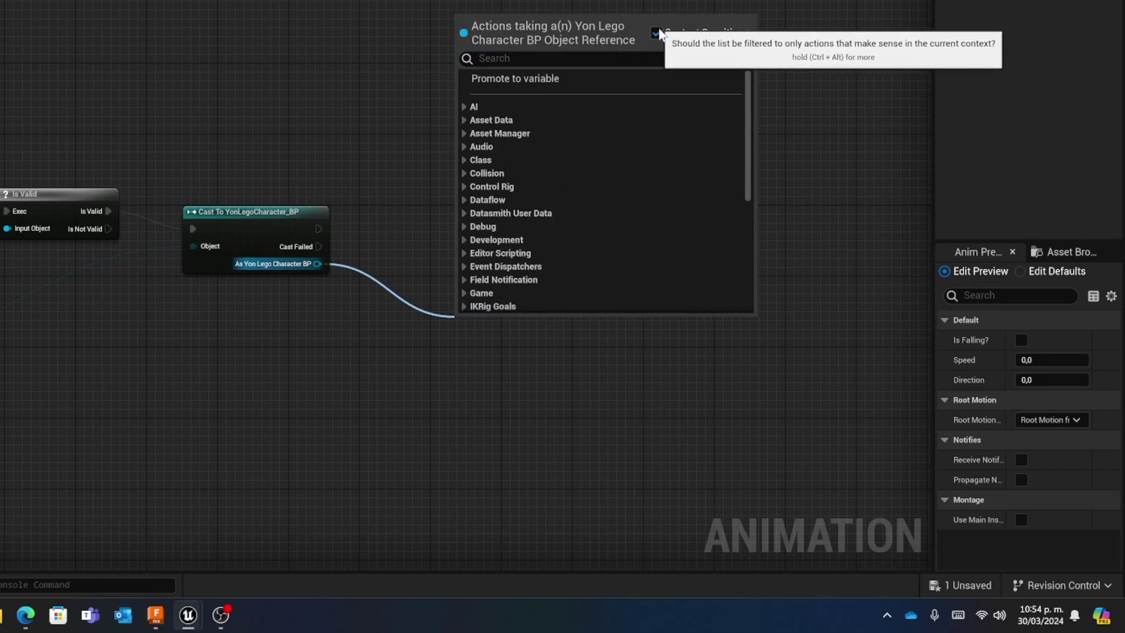
left_click(657, 34)
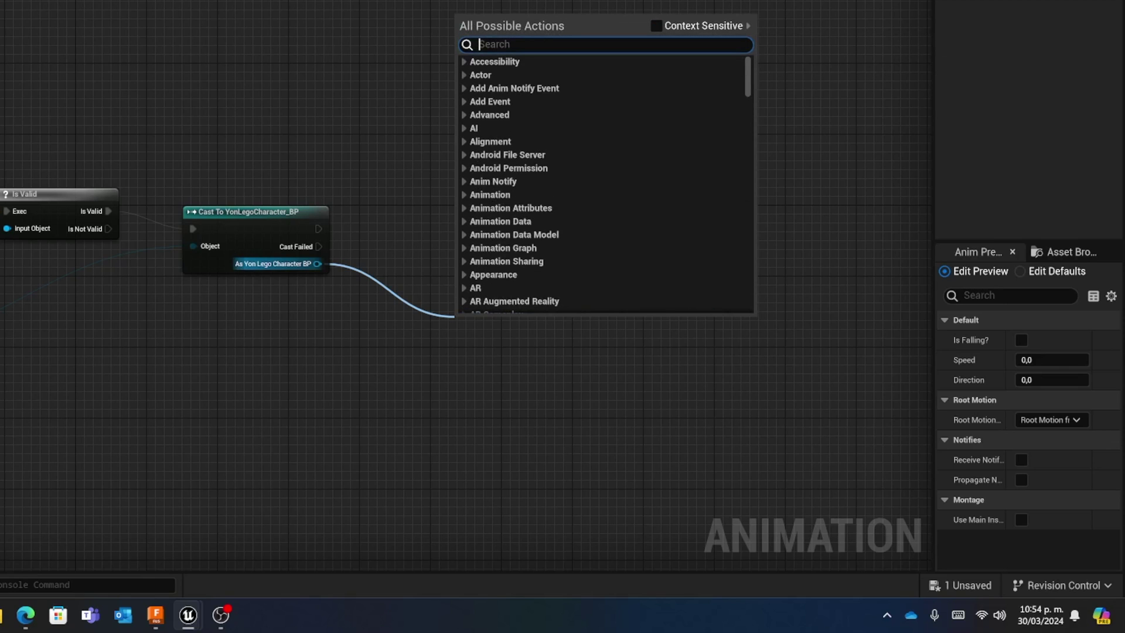
type("is falling")
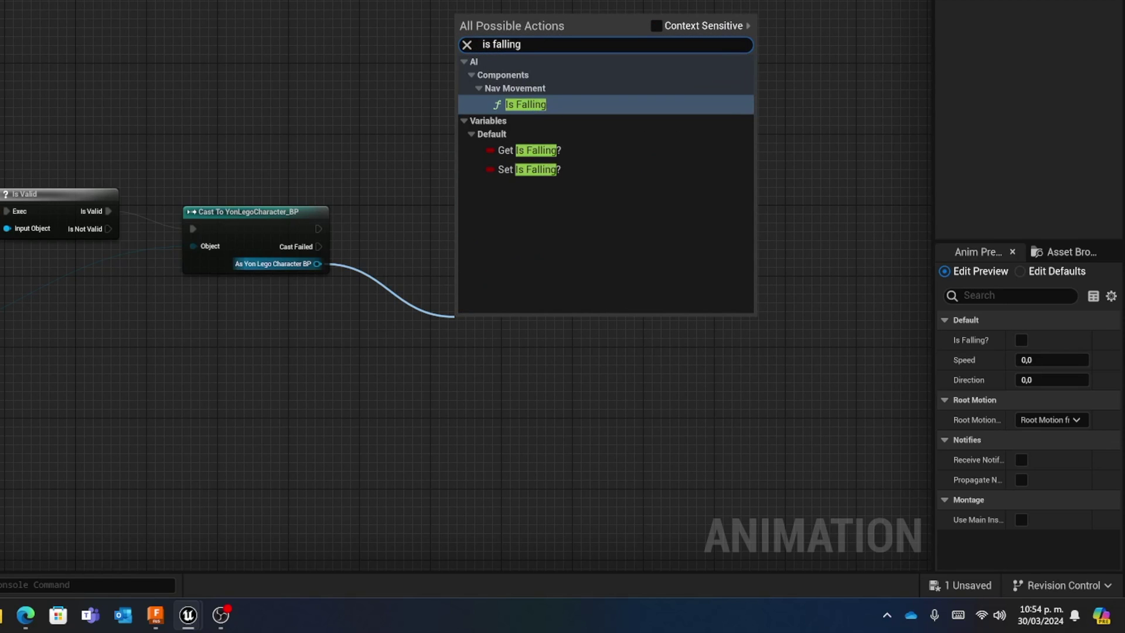
left_click(538, 105)
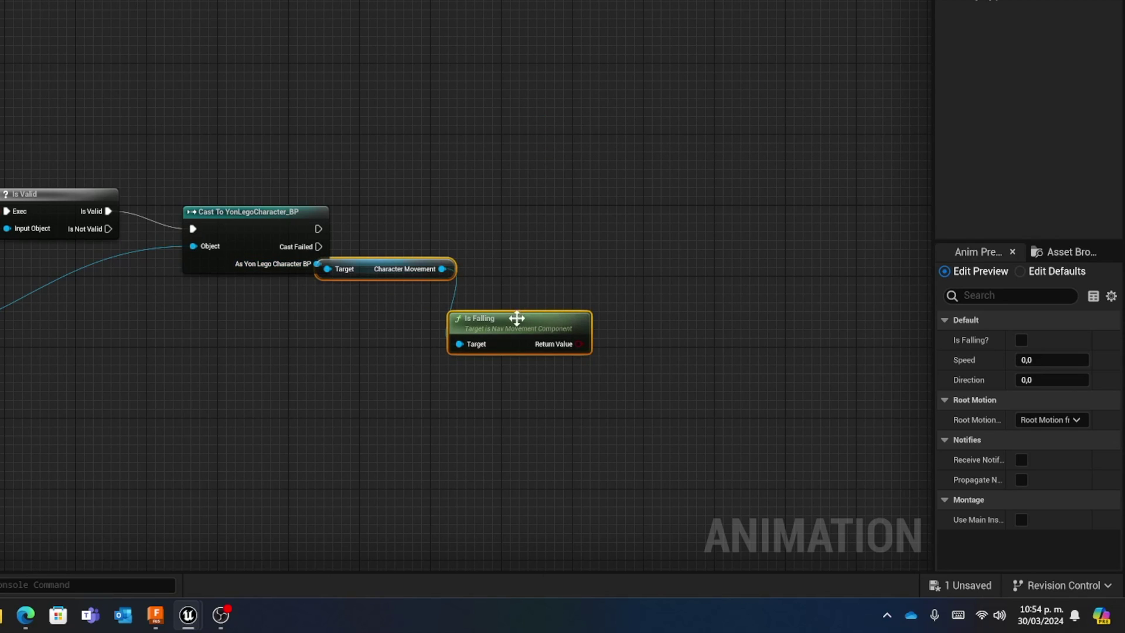
left_click_drag(516, 318, 645, 272)
left_click(584, 320)
left_click_drag(645, 273, 649, 260)
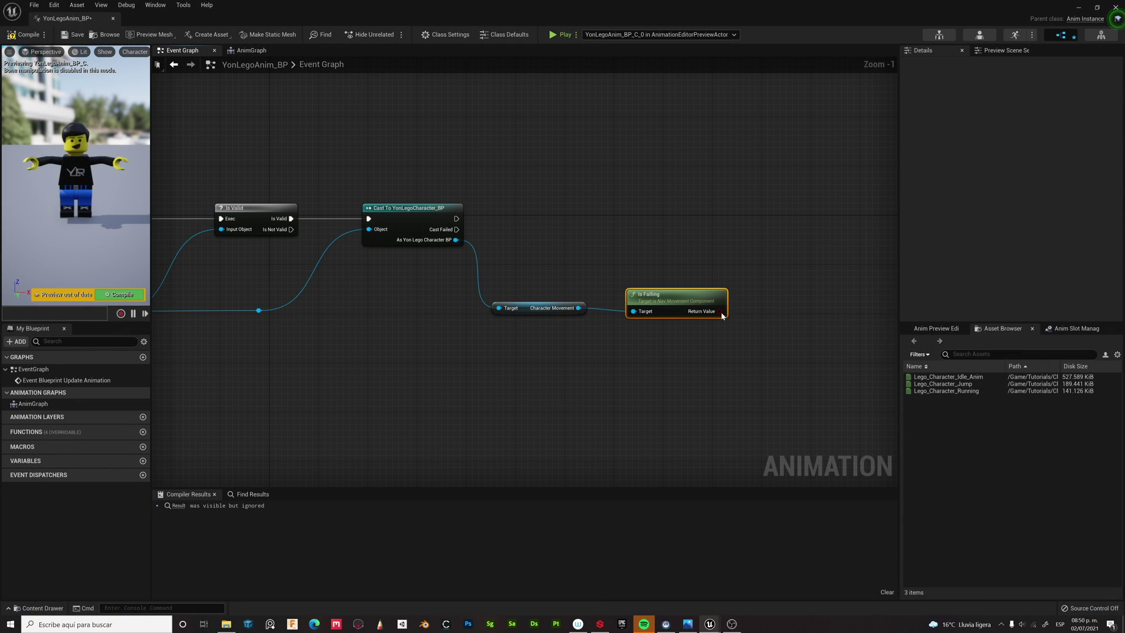
left_click_drag(721, 311, 746, 306)
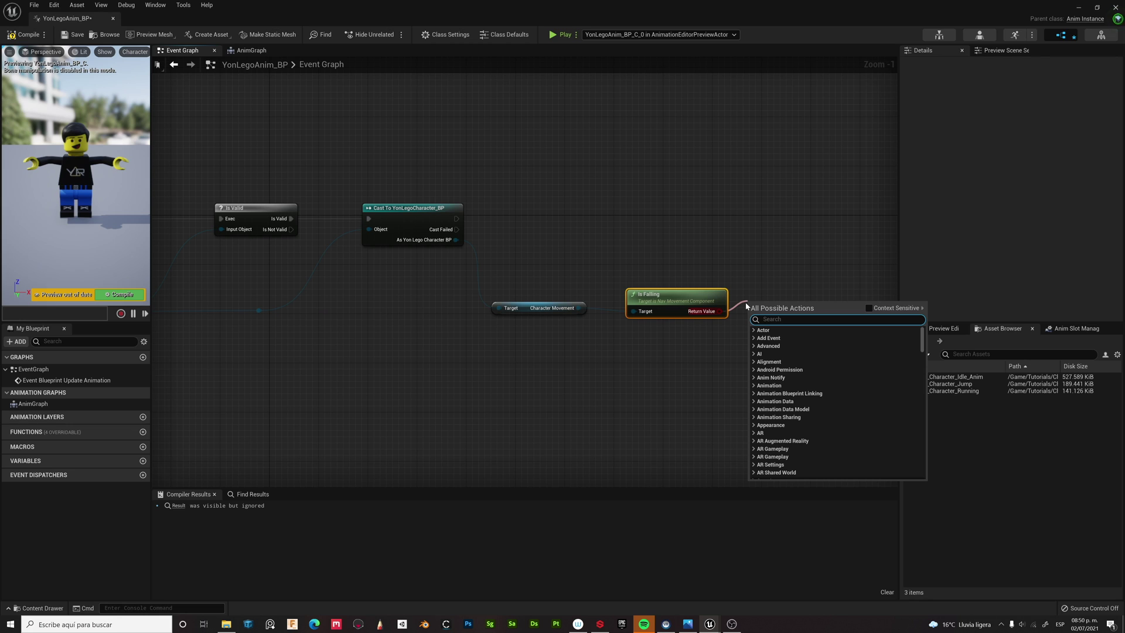
- Promote Is Falling's result to an IsFalling? Boolean, set right after the cast
left_click(869, 308)
left_click(781, 329)
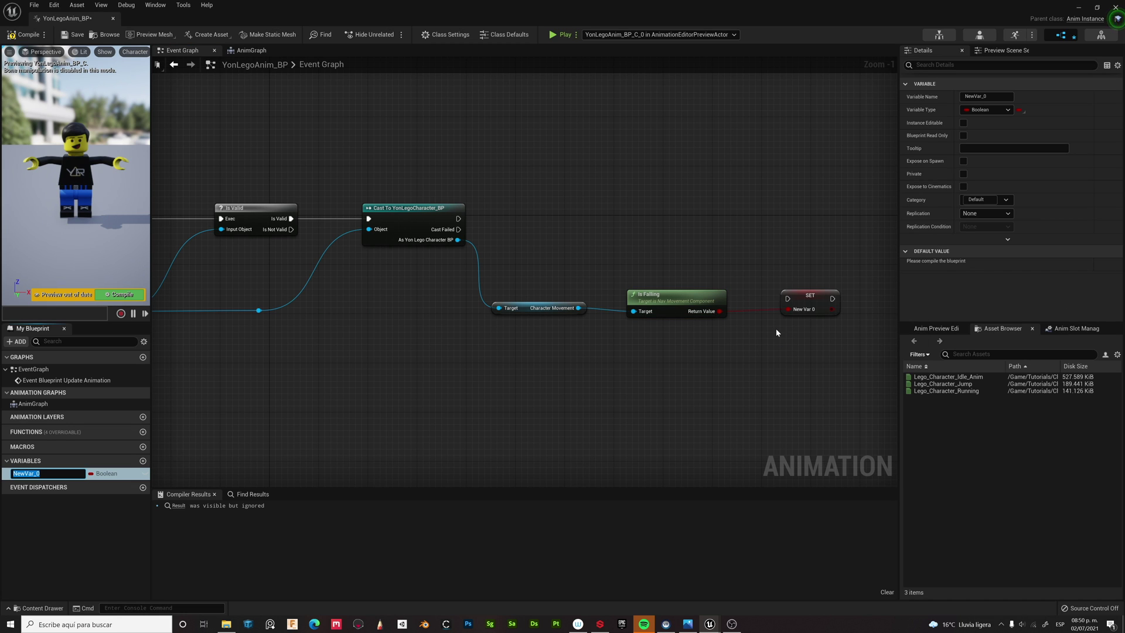
type("IsFalling?")
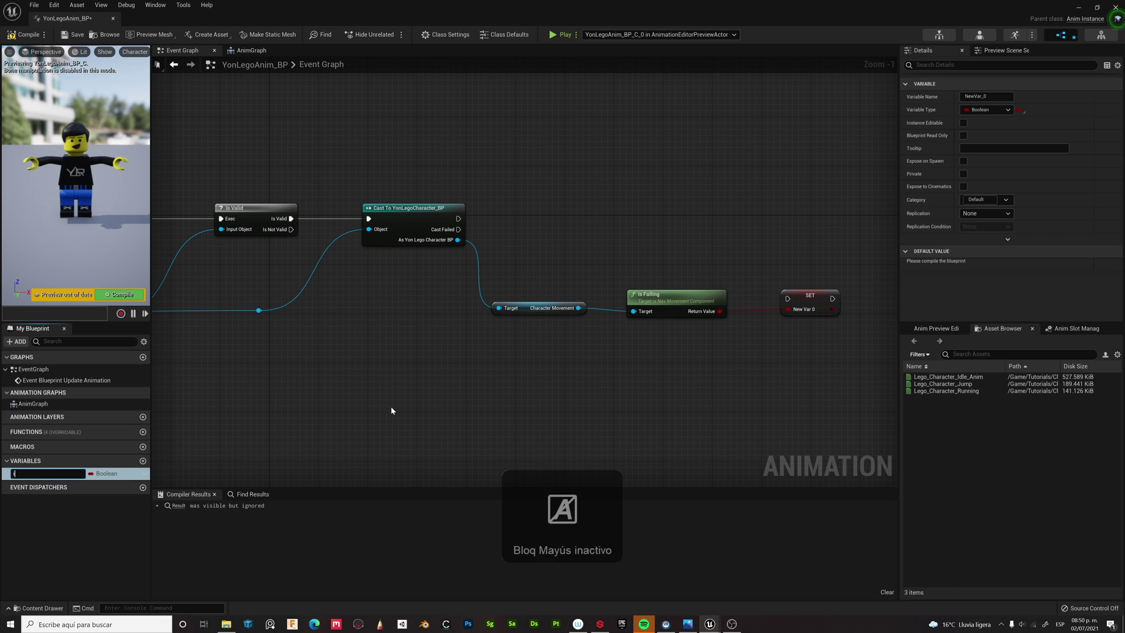
key("Return")
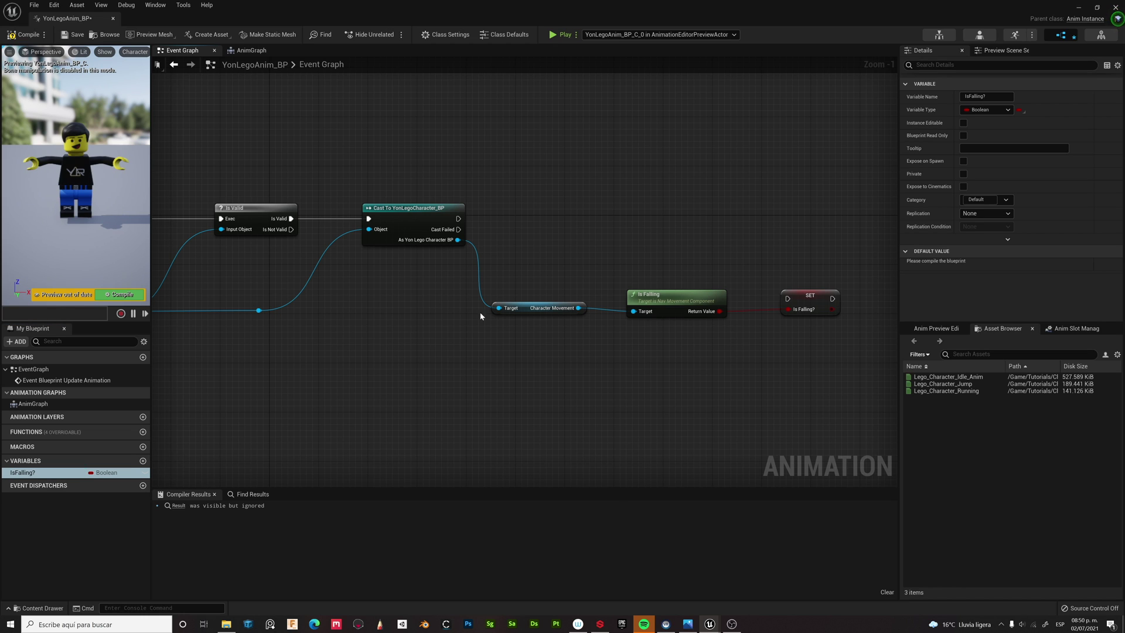
left_click_drag(808, 292, 803, 212)
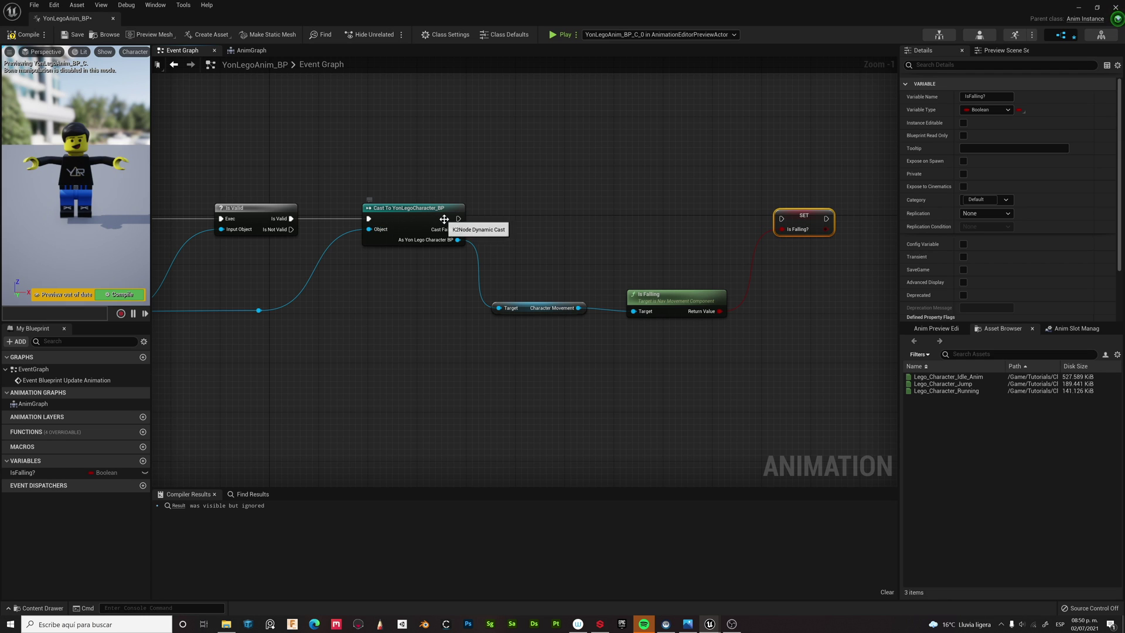
left_click_drag(459, 218, 781, 219)
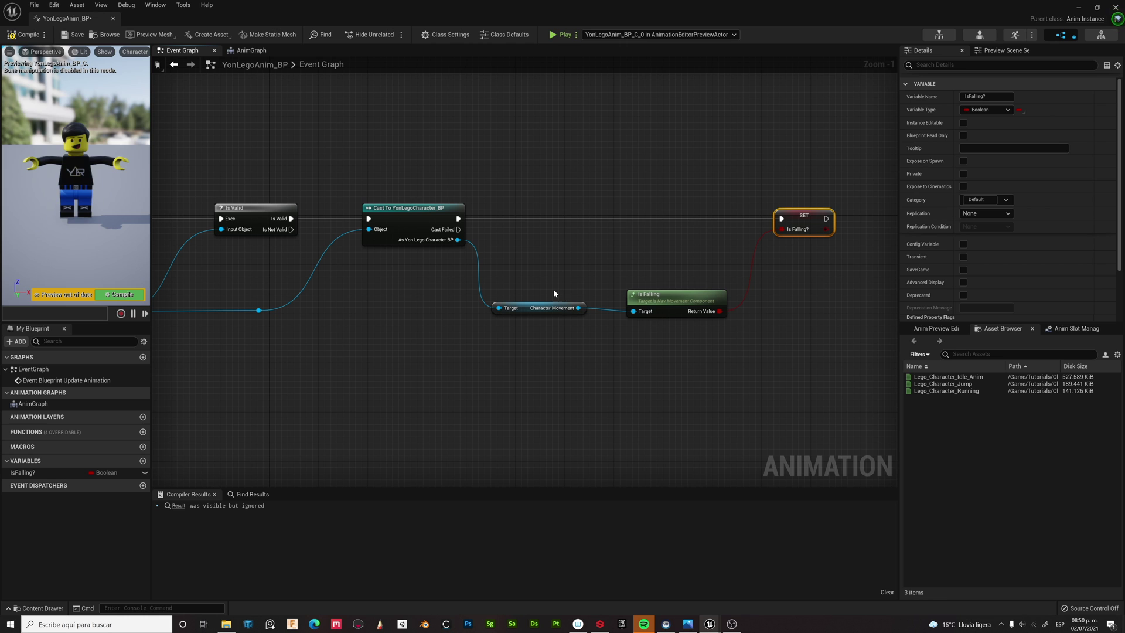
- Group the Character Movement and Is Falling nodes in a comment titled Falling State
scroll(554, 293, "down", 1)
mouse_move(553, 325)
right_mouse_down()
mouse_move(553, 389)
mouse_move(553, 320)
right_mouse_up()
left_click_drag(478, 248, 736, 314)
type("cFalling State")
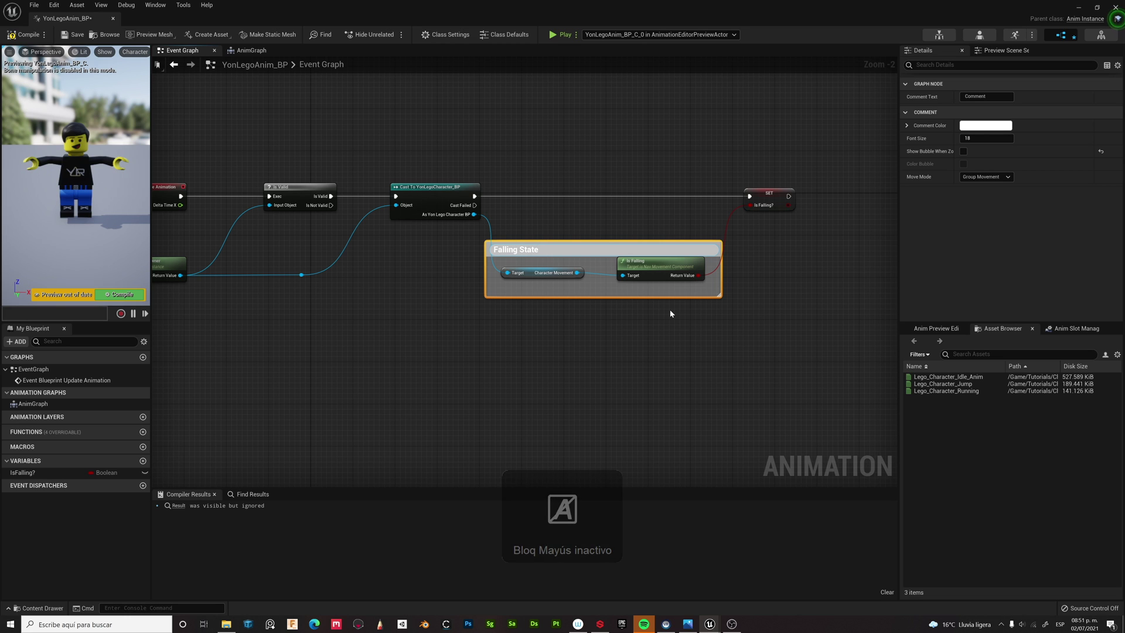
- Confirm the Falling State comment and add a Get Velocity node targeting the cast character
key("Return")
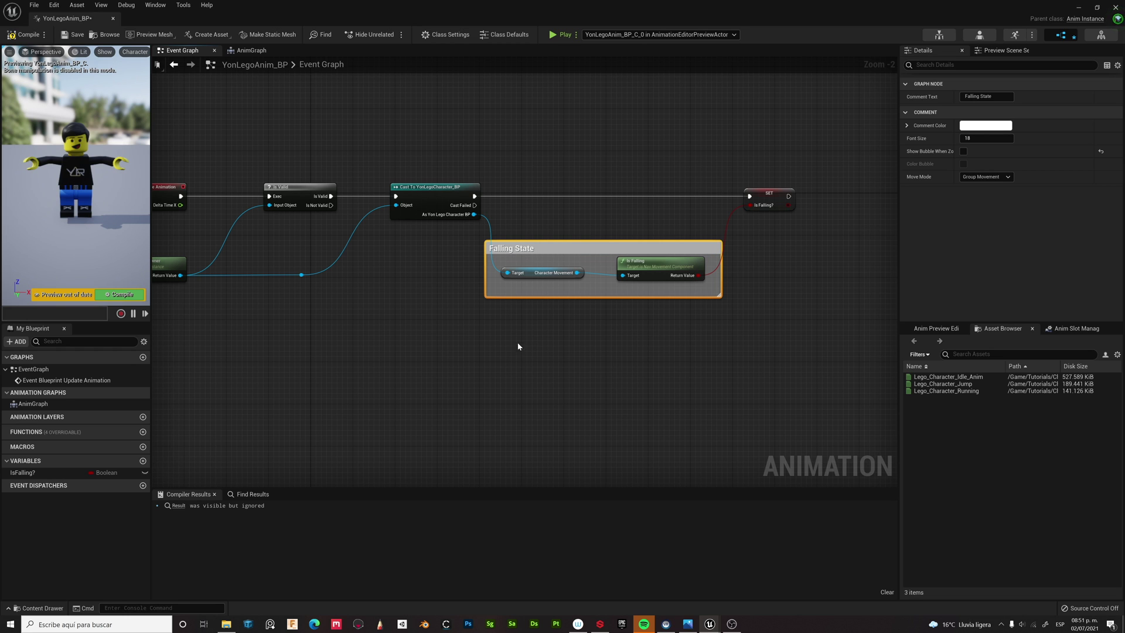
scroll(505, 334, "down", 2)
scroll(493, 372, "up", 1)
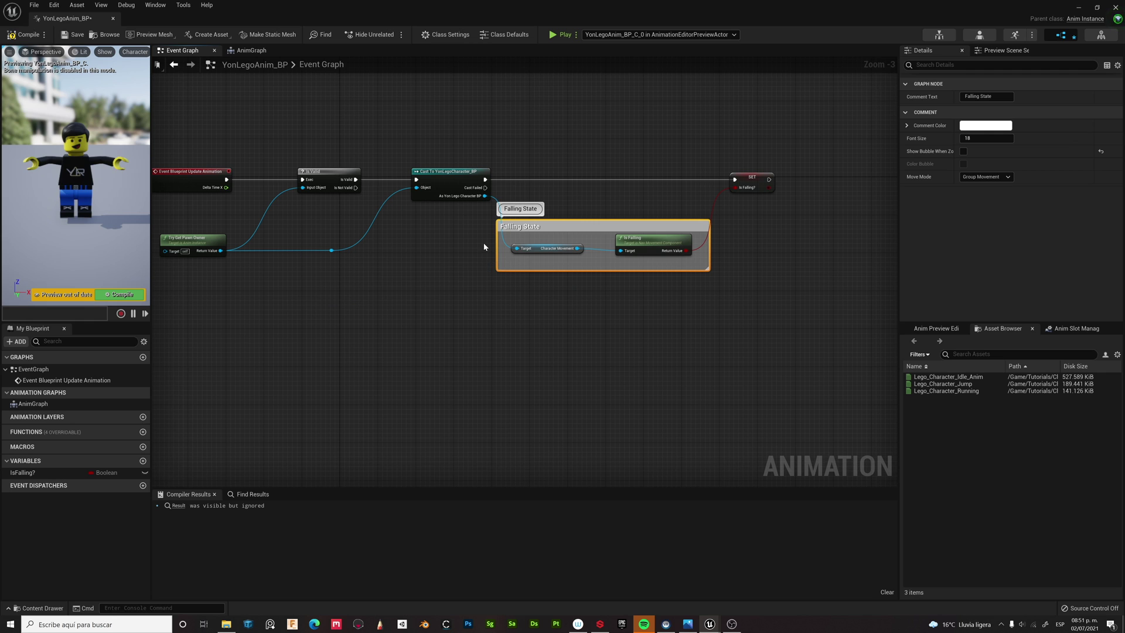
right_click(492, 297)
type("get velocity")
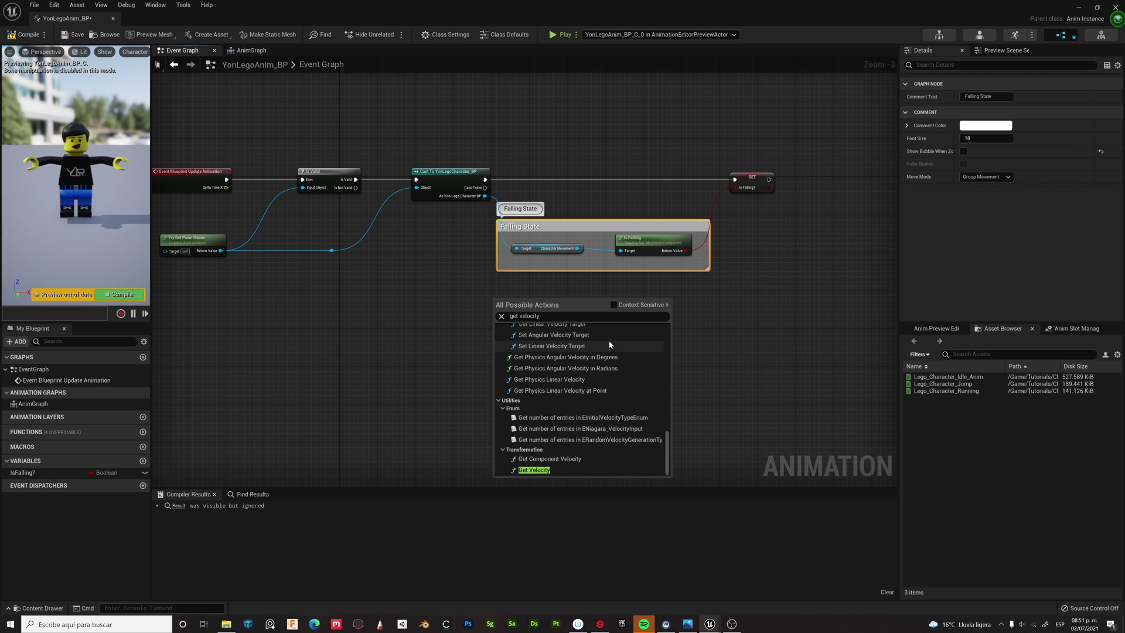
scroll(522, 486, "down", 1)
left_click(534, 470)
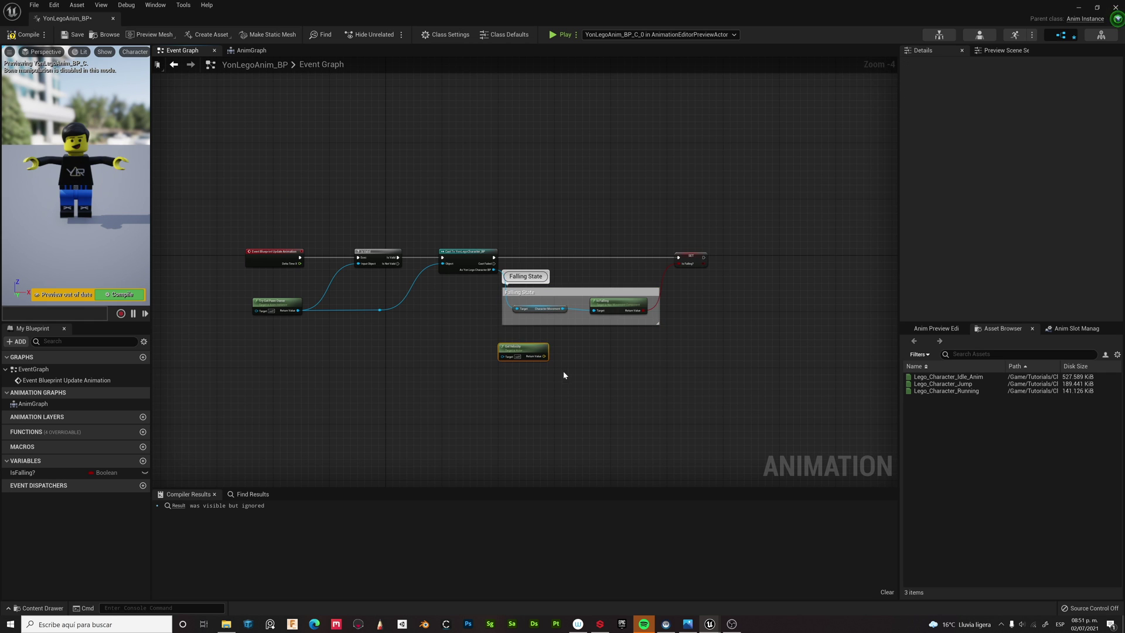
left_click_drag(524, 351, 541, 369)
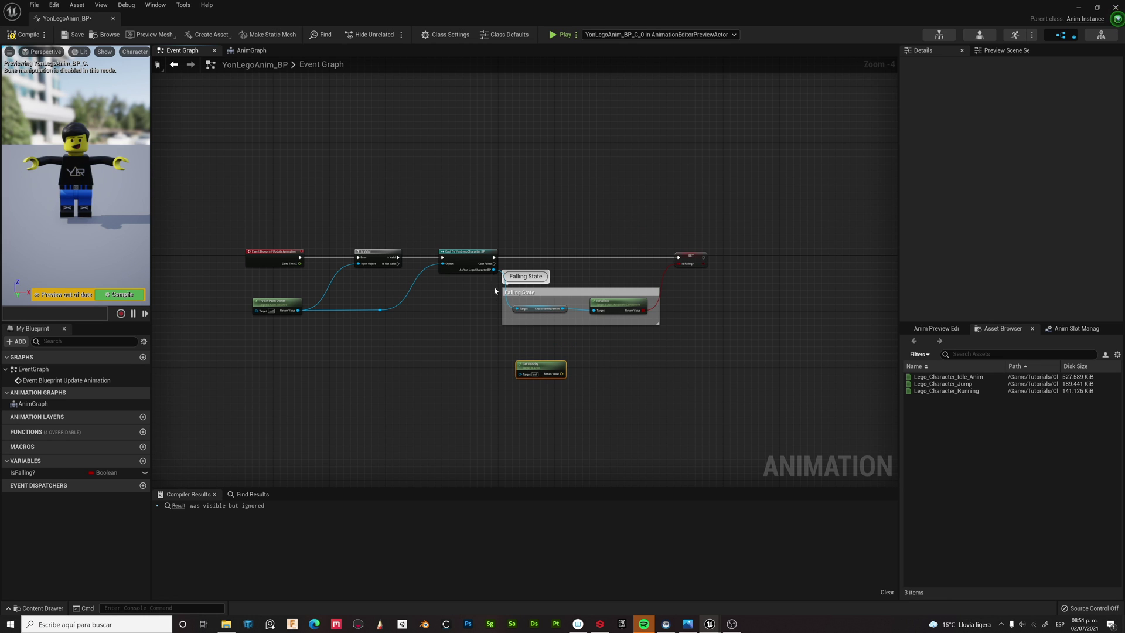
left_click_drag(494, 270, 519, 375)
- Feed Get Velocity's output into a new Vector Length node
scroll(506, 349, "up", 2)
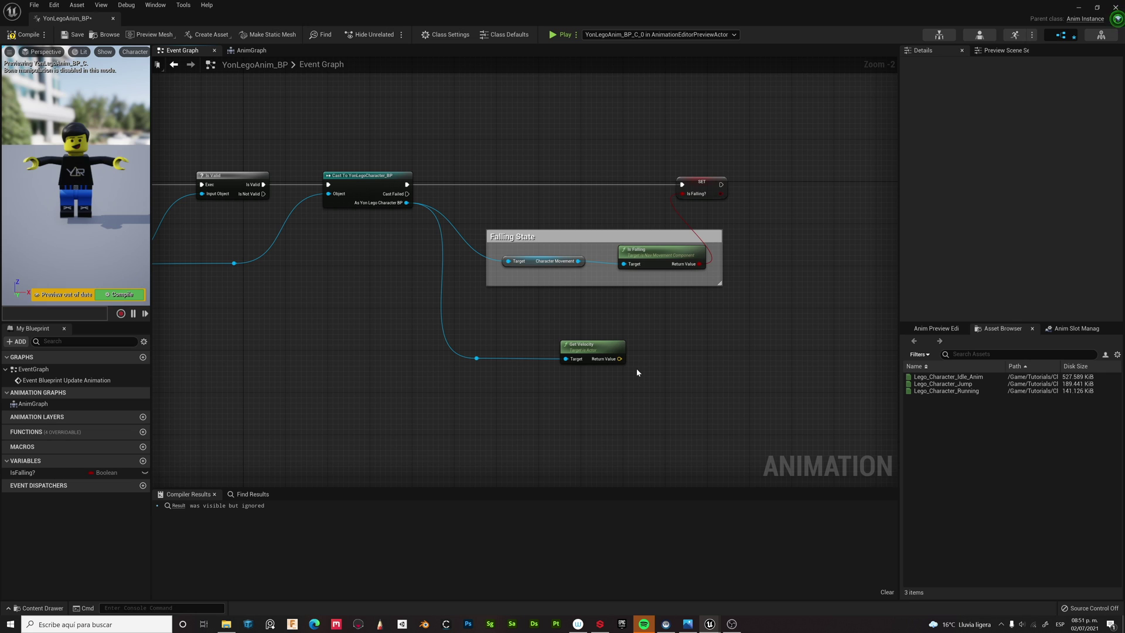
left_click_drag(620, 359, 660, 359)
type("vecto")
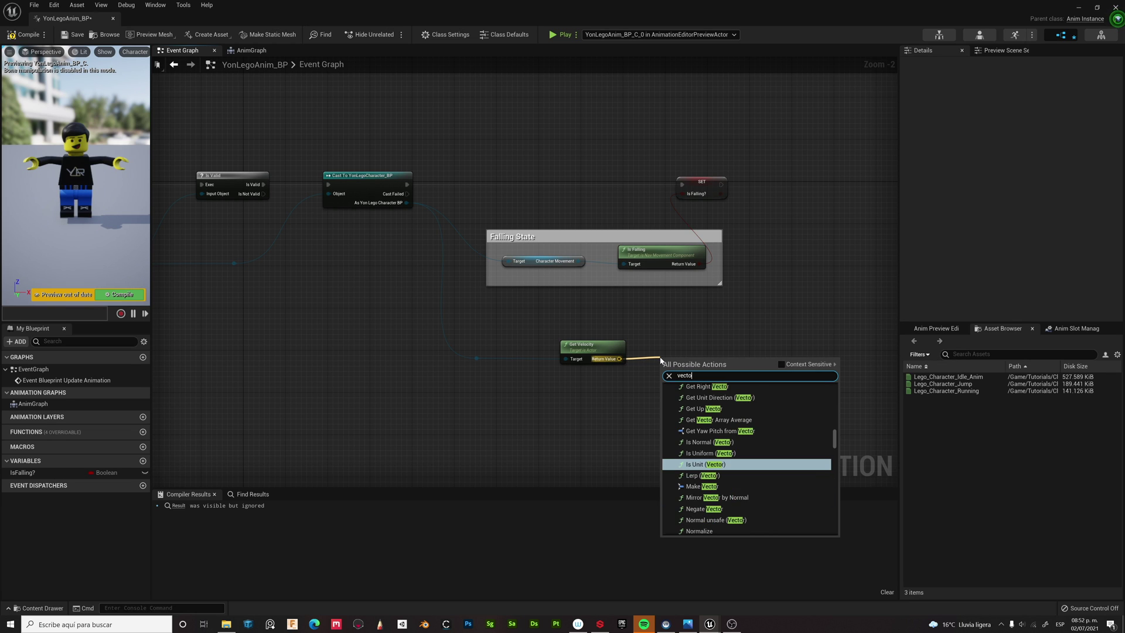
type("r length")
key("Return")
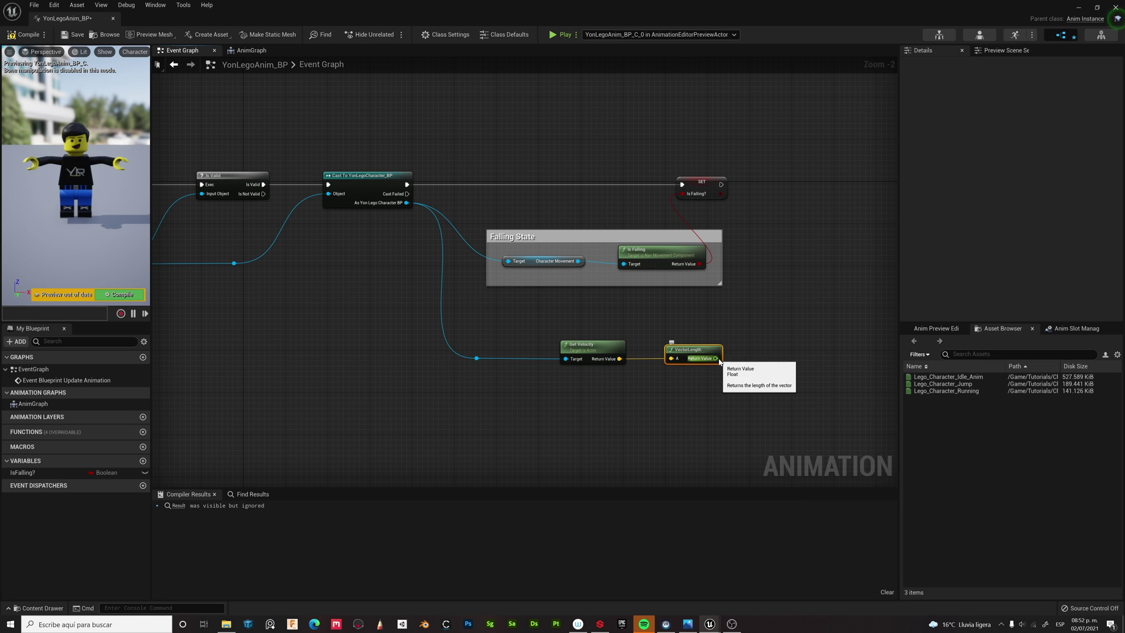
- Promote Vector Length's result to a Speed float, set after SET IsFalling?
right_click(715, 358)
left_click(741, 377)
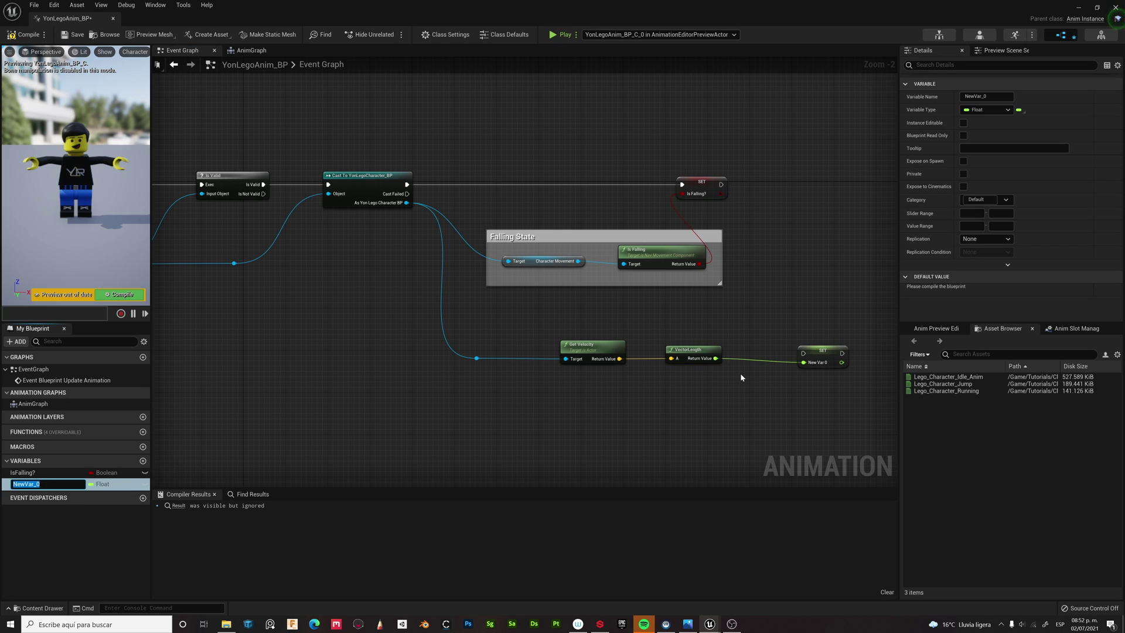
key("Caps_Lock")
type("S")
key("Caps_Lock")
type("peed")
key("Return")
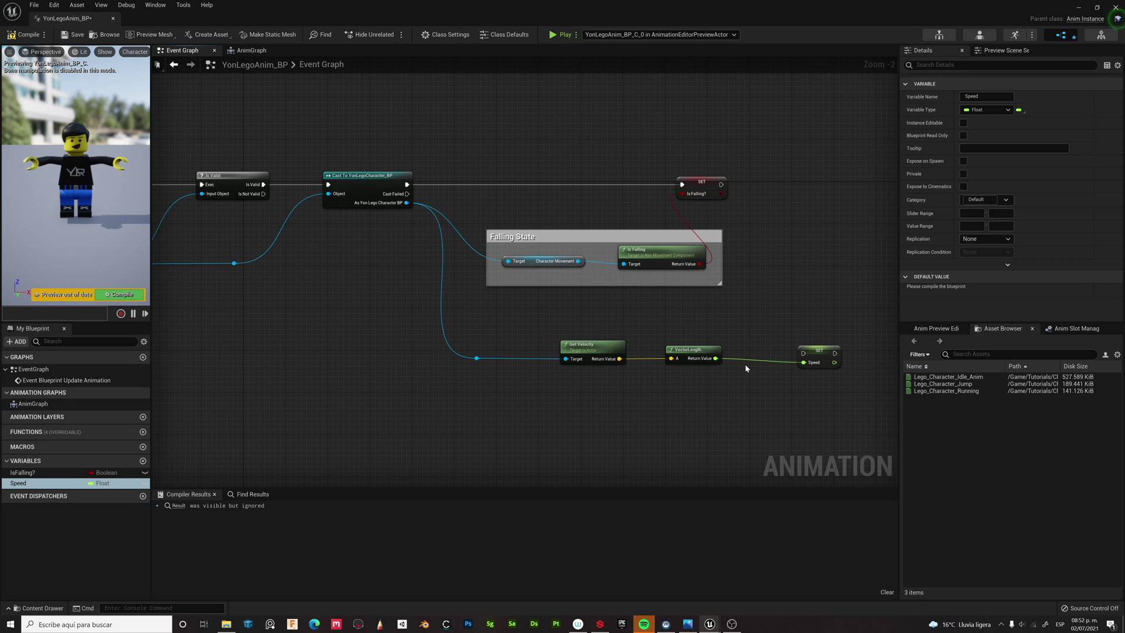
left_click_drag(828, 353, 839, 191)
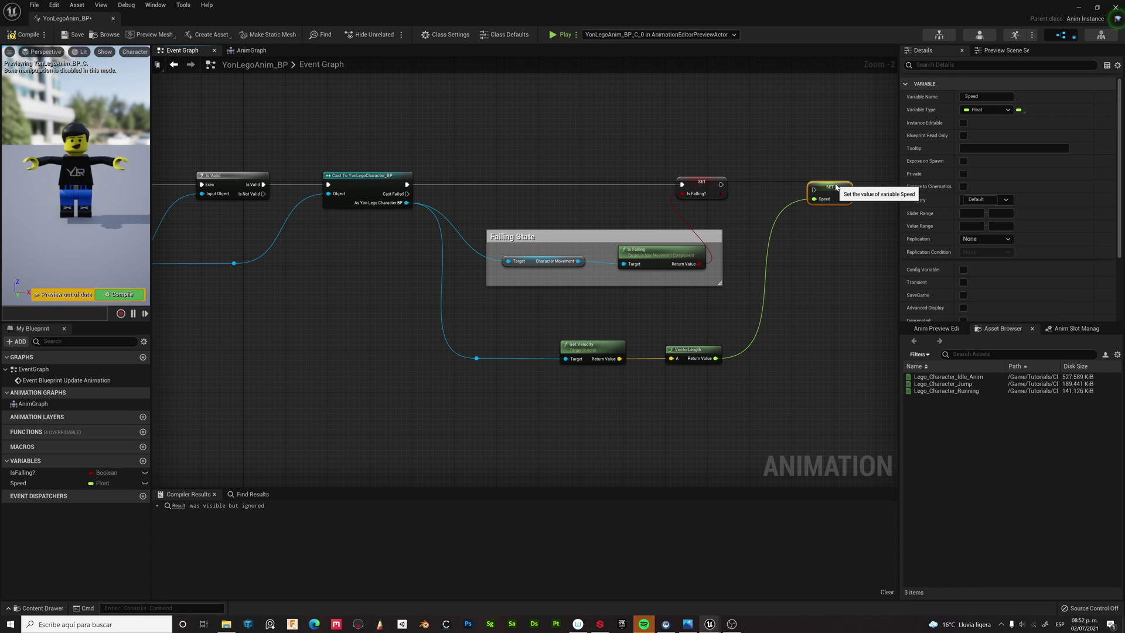
left_click_drag(721, 184, 816, 189)
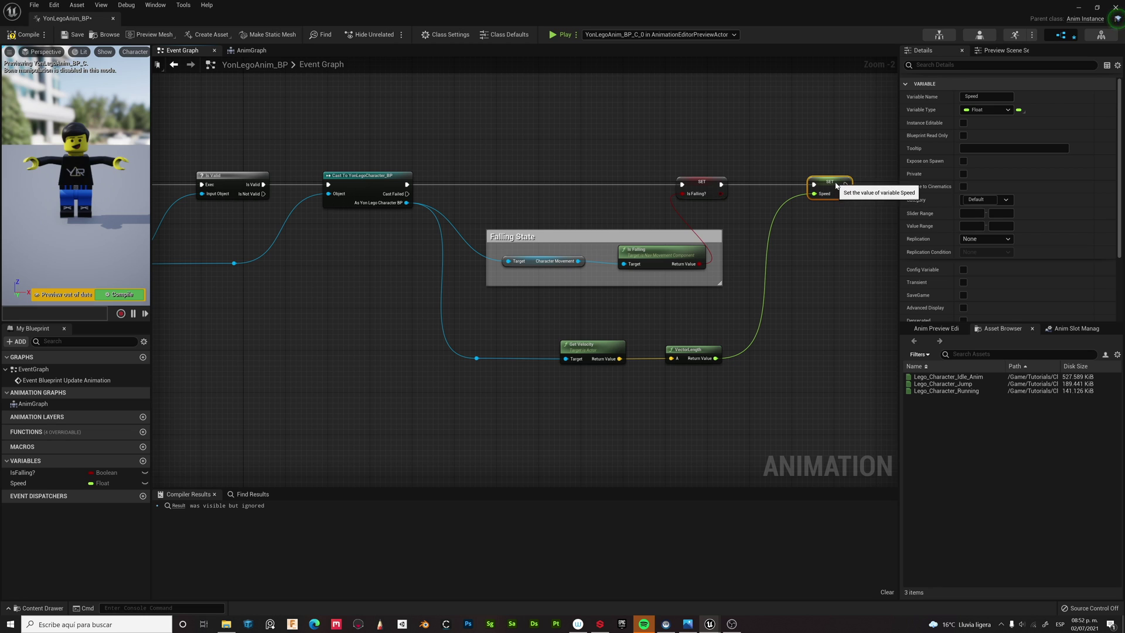
- Wrap the Get Velocity and Vector Length nodes in a comment titled Speed
left_click(826, 265)
scroll(640, 304, "down", 2)
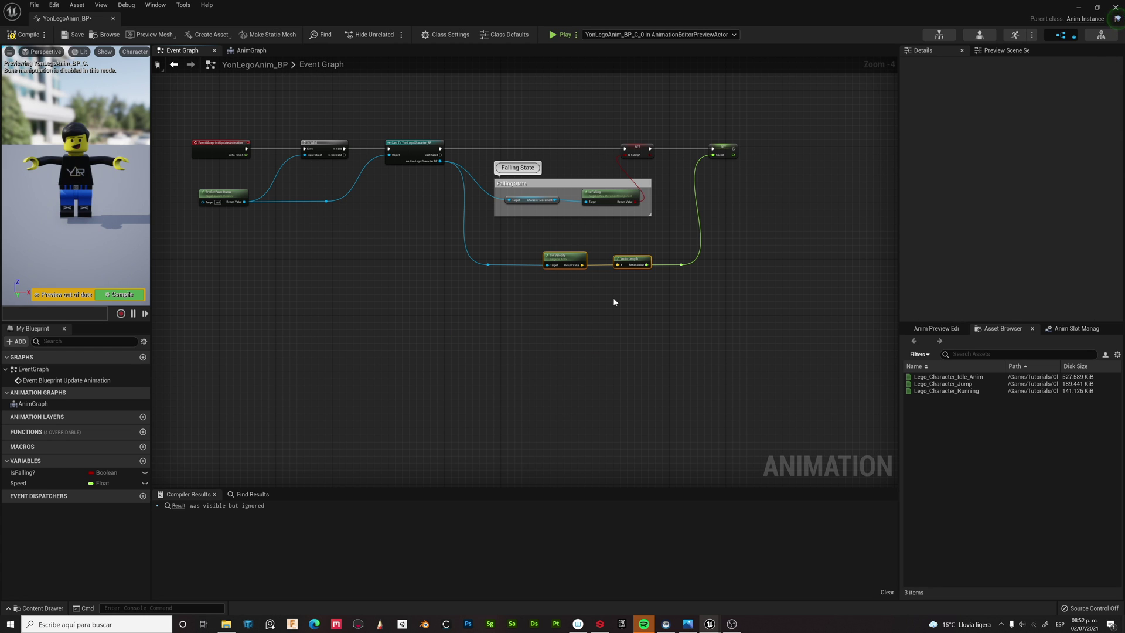
key("c")
key("Caps_Lock")
type("S")
key("Caps_Lock")
type("peed")
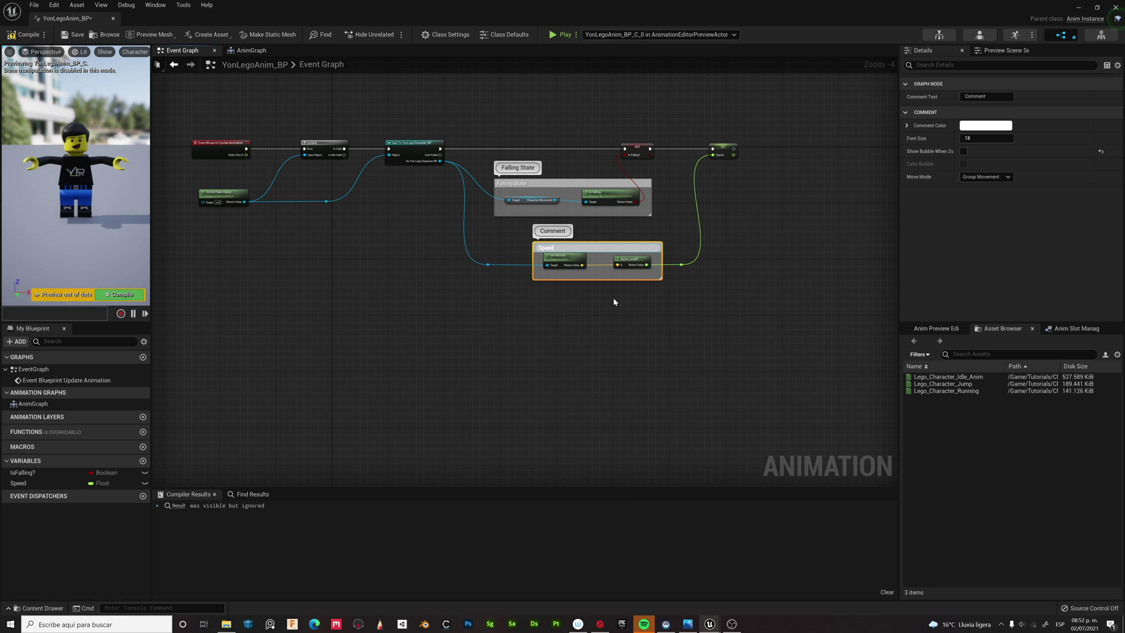
key("Return")
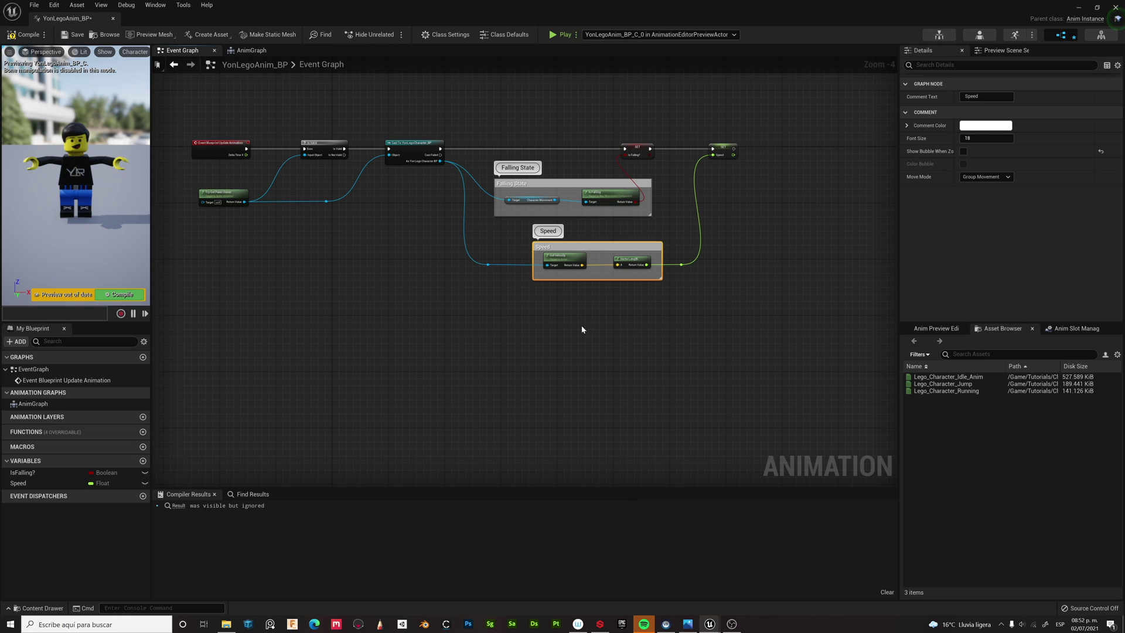
left_click(578, 332)
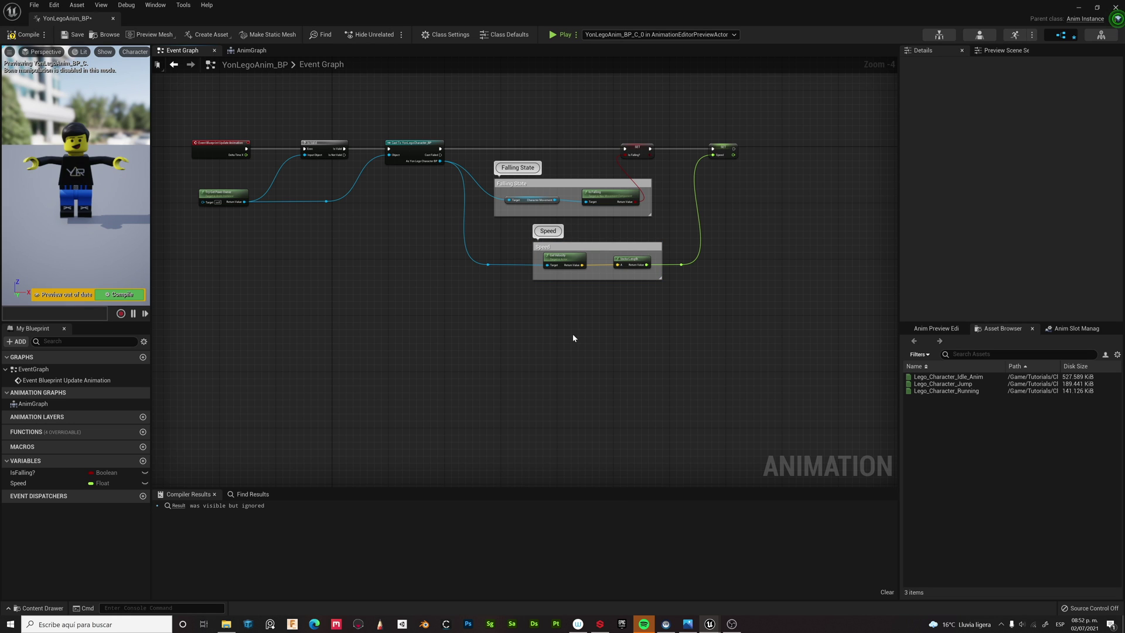
- Add a GetActorRotation node targeting the cast character reference
right_click(512, 340)
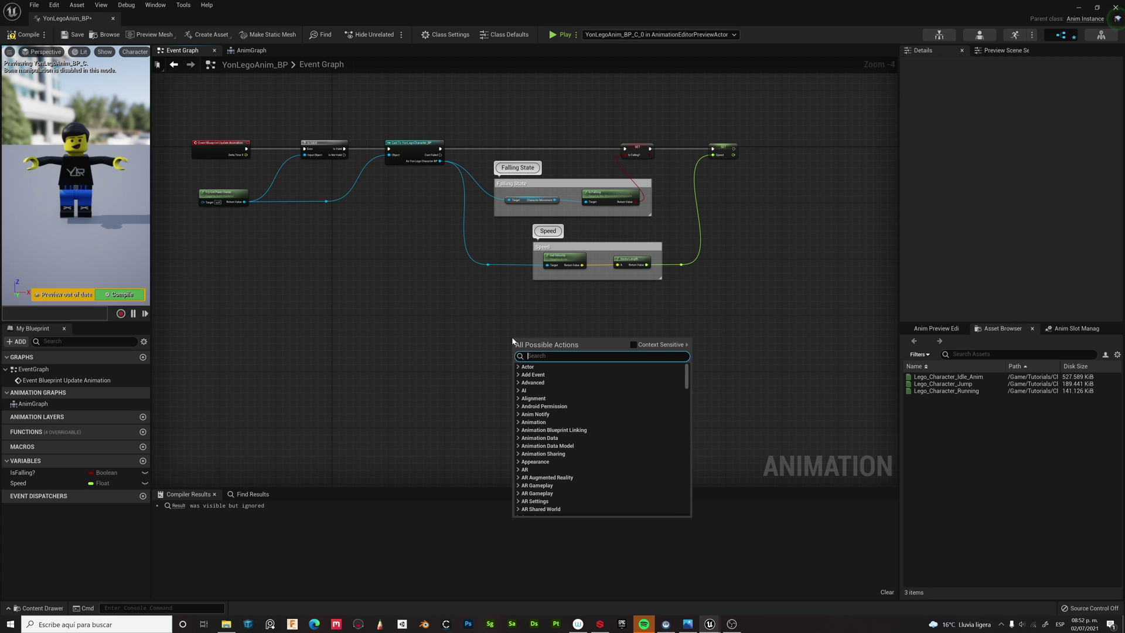
type("getactorro")
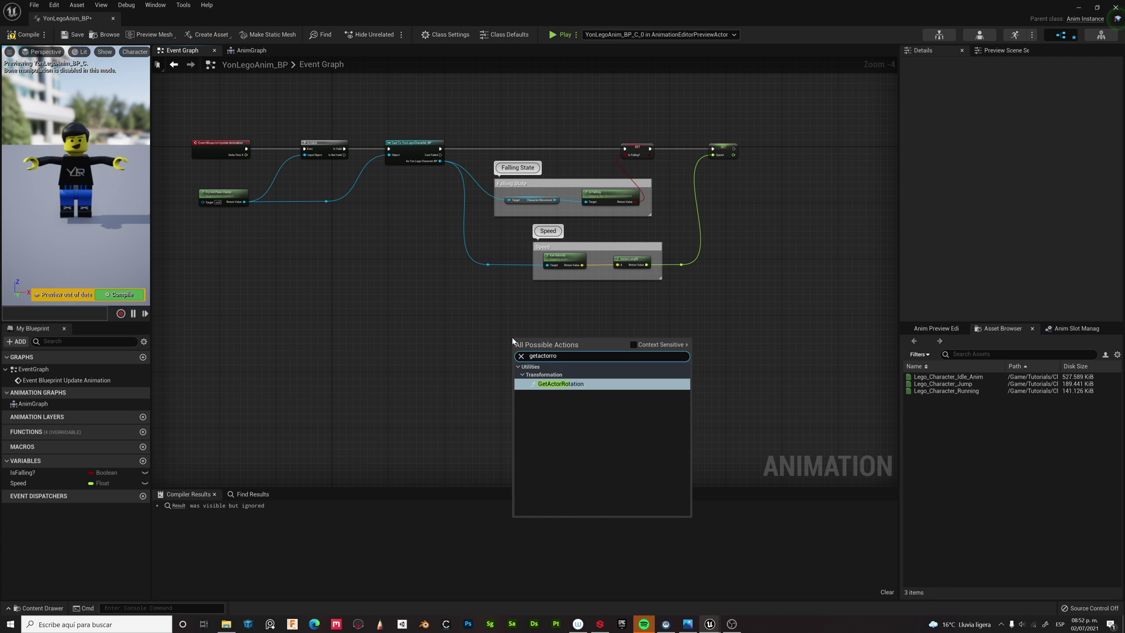
key("Escape")
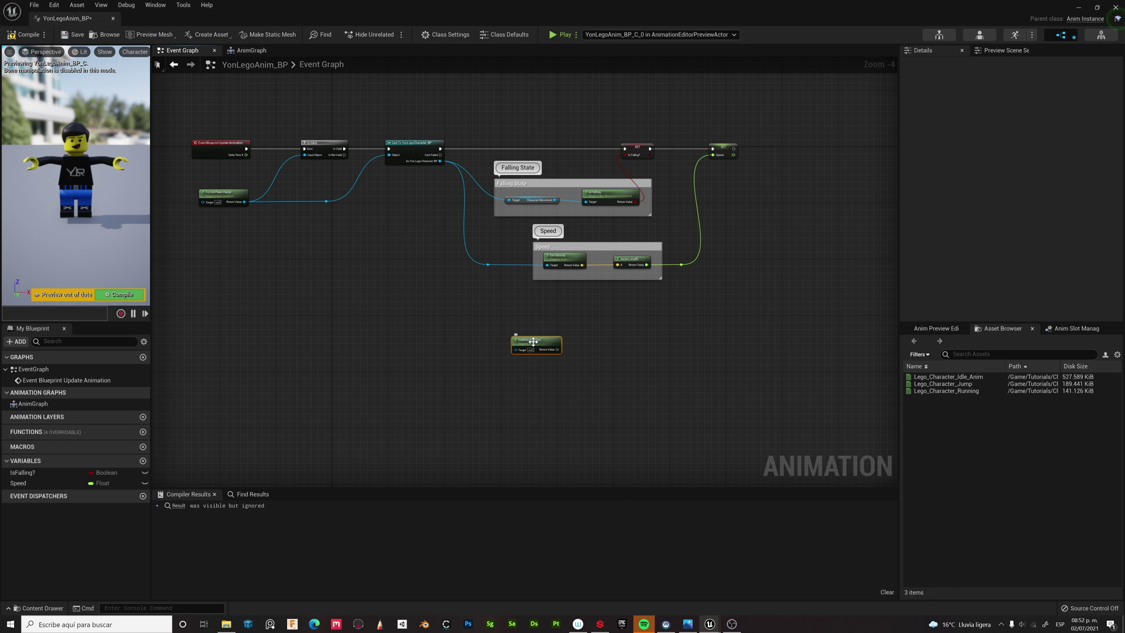
left_click_drag(533, 341, 537, 331)
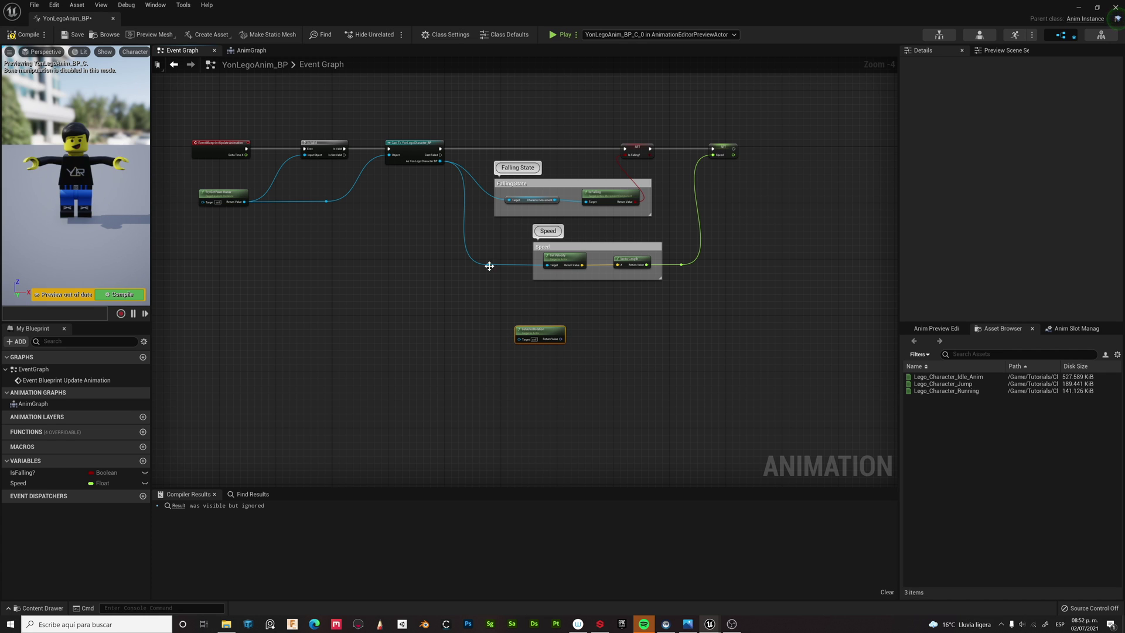
left_click_drag(490, 266, 520, 341)
- Add Calculate Direction, fed by the actor rotation and Get Velocity
right_click(621, 339)
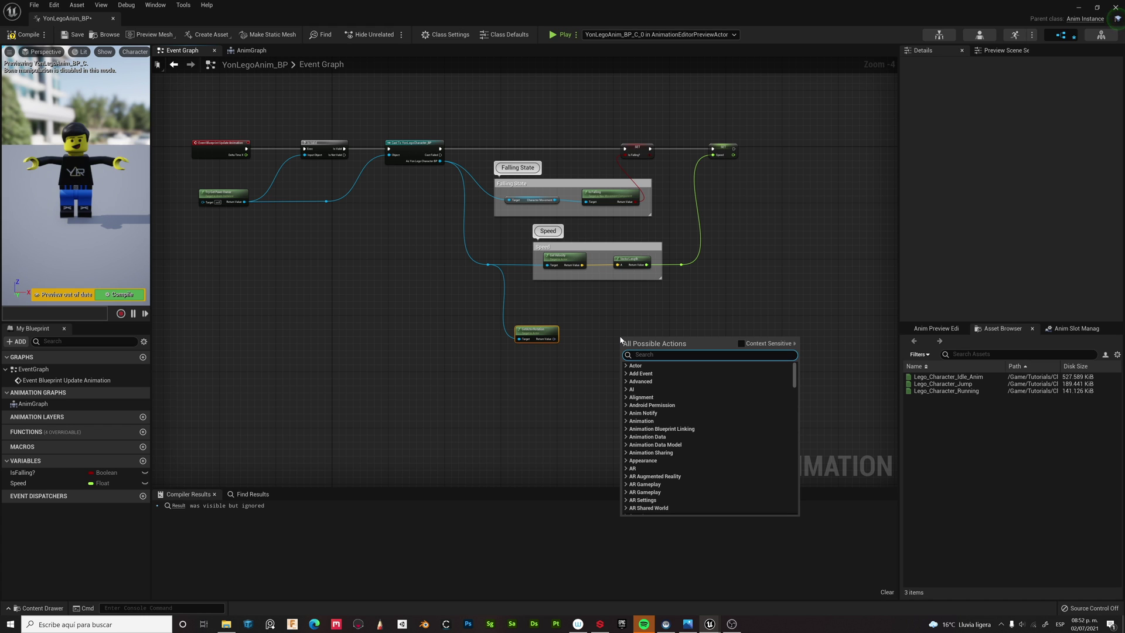
type("calcula")
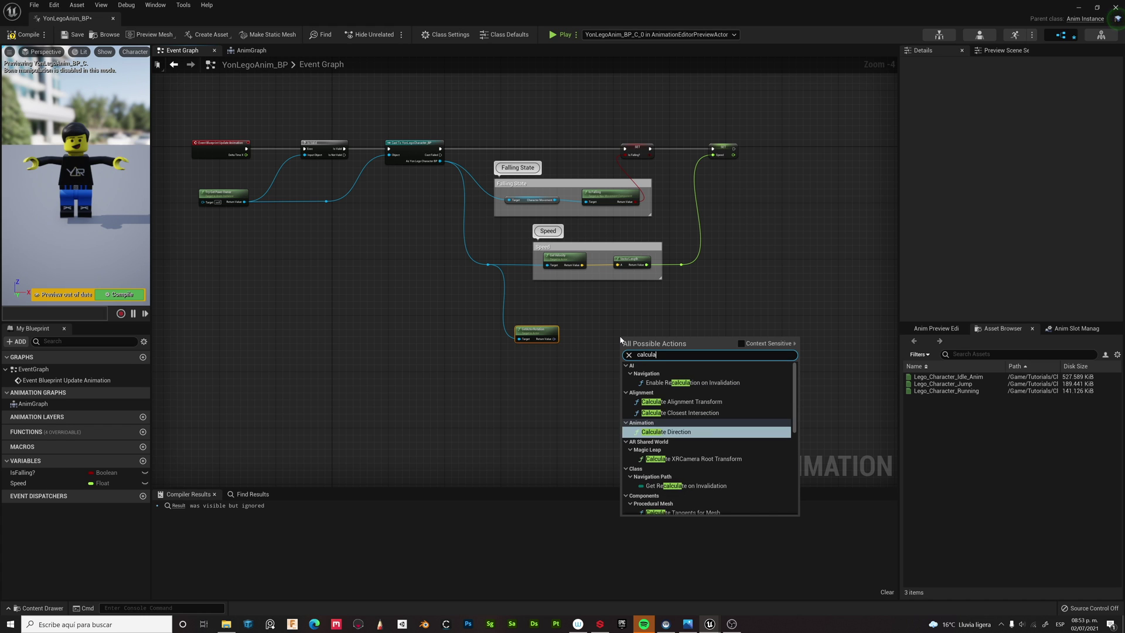
type("te")
key("Return")
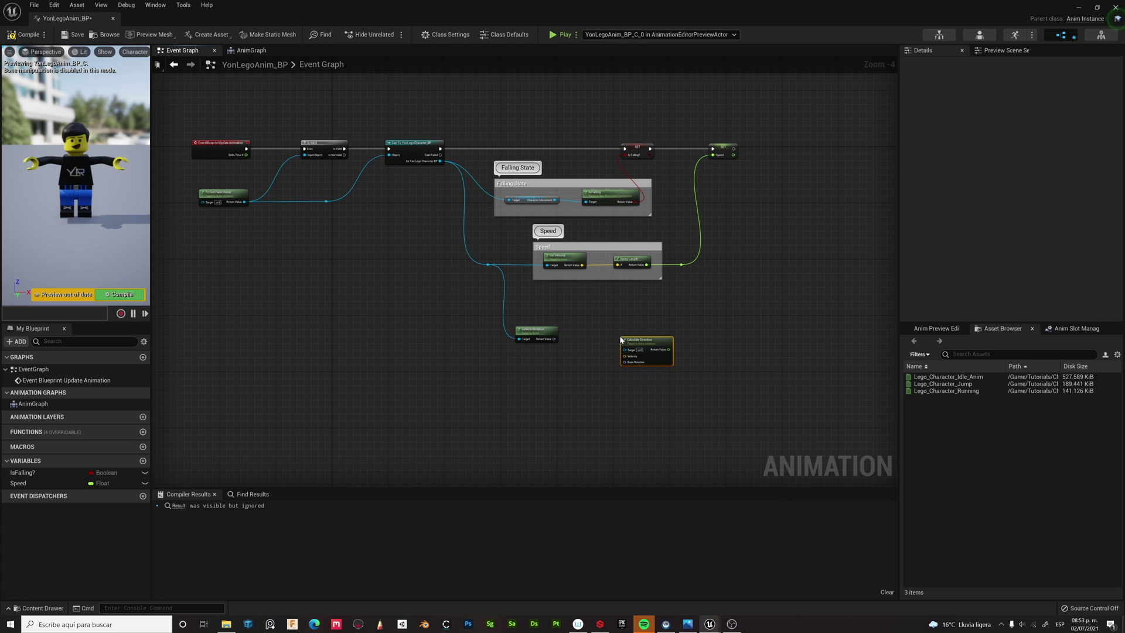
left_click_drag(638, 340, 633, 326)
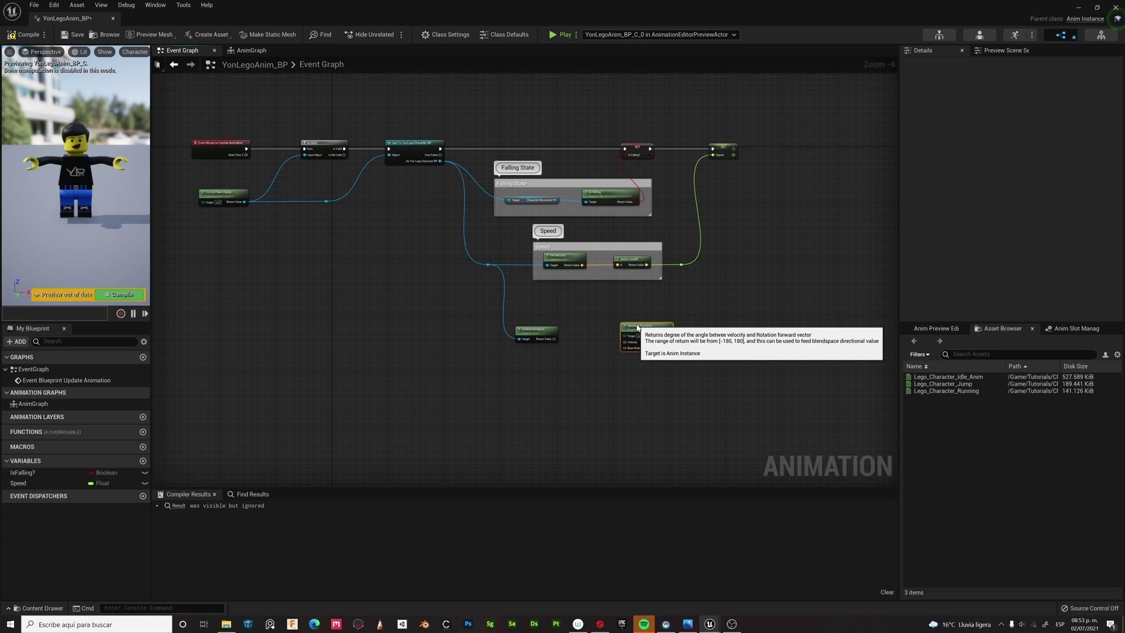
left_click_drag(554, 339, 618, 349)
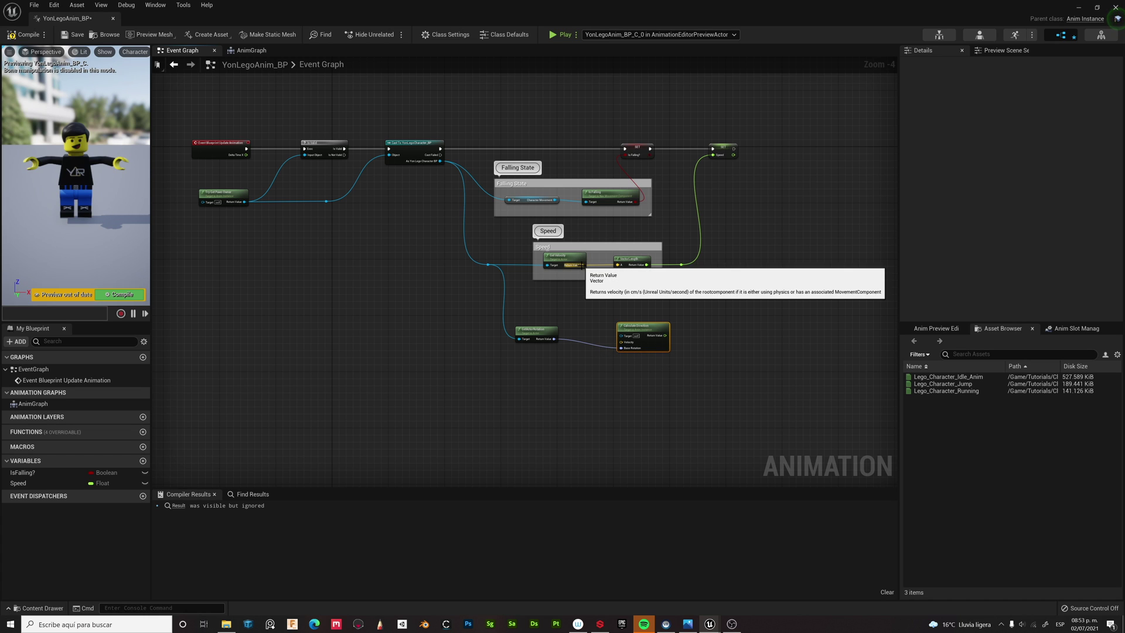
left_click_drag(582, 265, 621, 342)
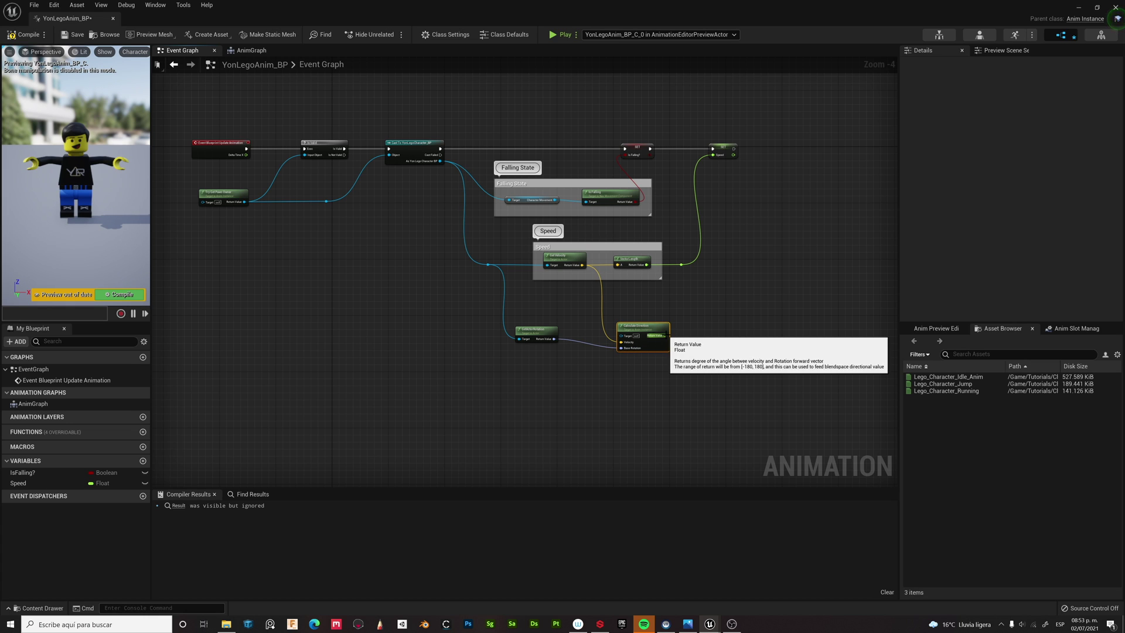
- Promote Calculate Direction's result to a Direction float set at the chain's end, tidying the wire with a reroute
right_click(667, 336)
left_click(689, 351)
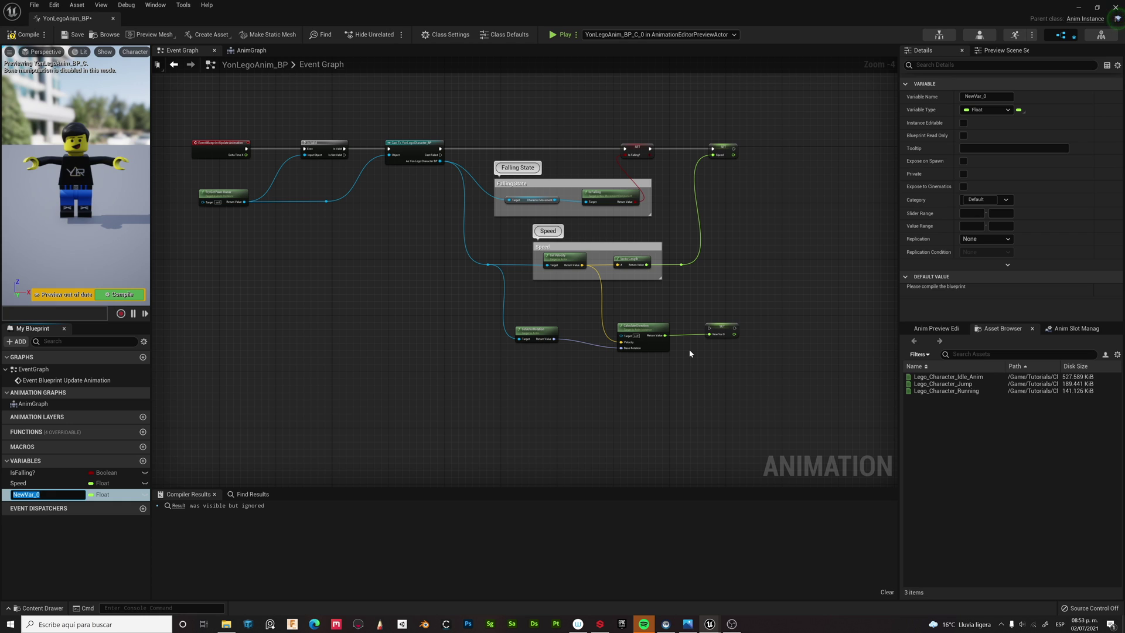
key("Caps_Lock")
type("D")
key("Caps_Lock")
type("irect")
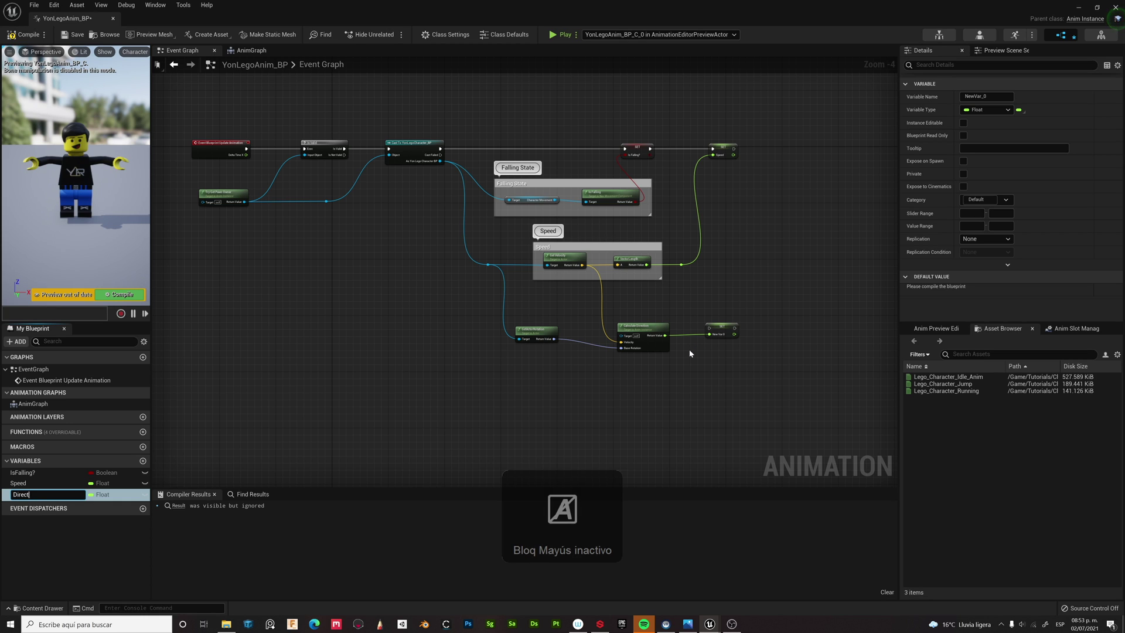
type("ion")
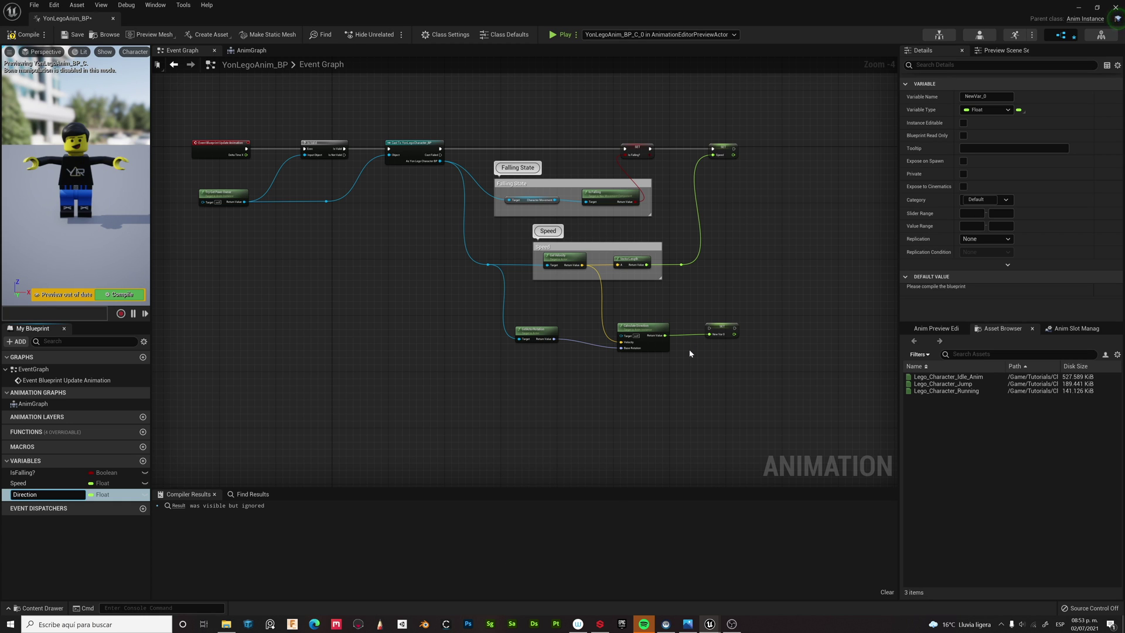
key("Return")
left_click_drag(721, 327, 807, 151)
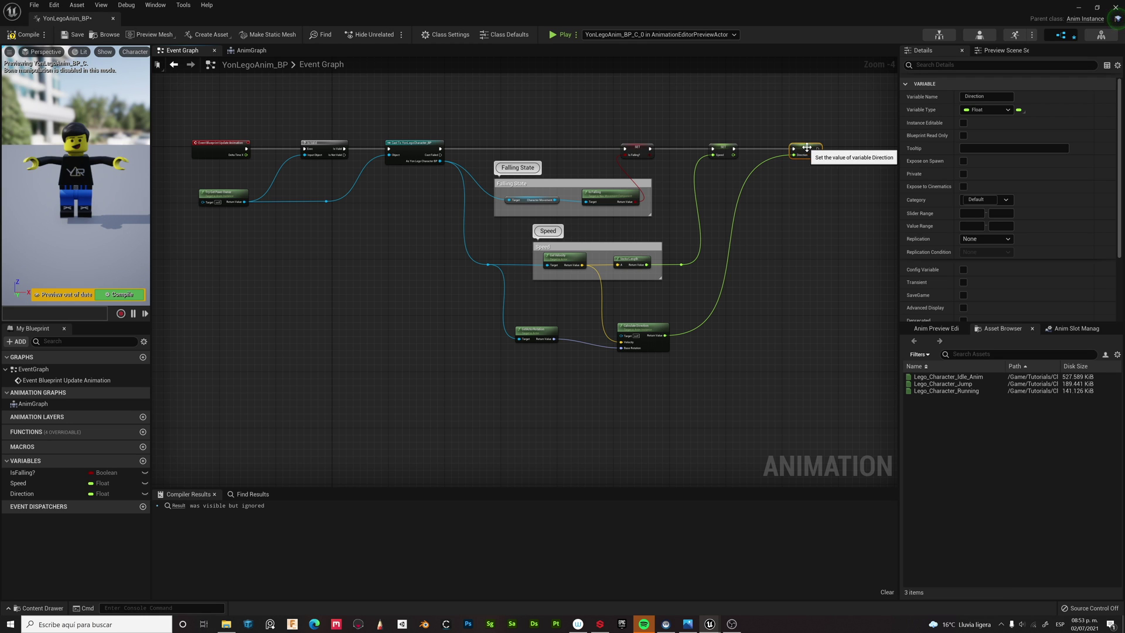
double_click(729, 246)
left_click_drag(730, 246, 733, 336)
- Group the rotation and Calculate Direction nodes under a comment titled Direction
left_click_drag(476, 296, 686, 378)
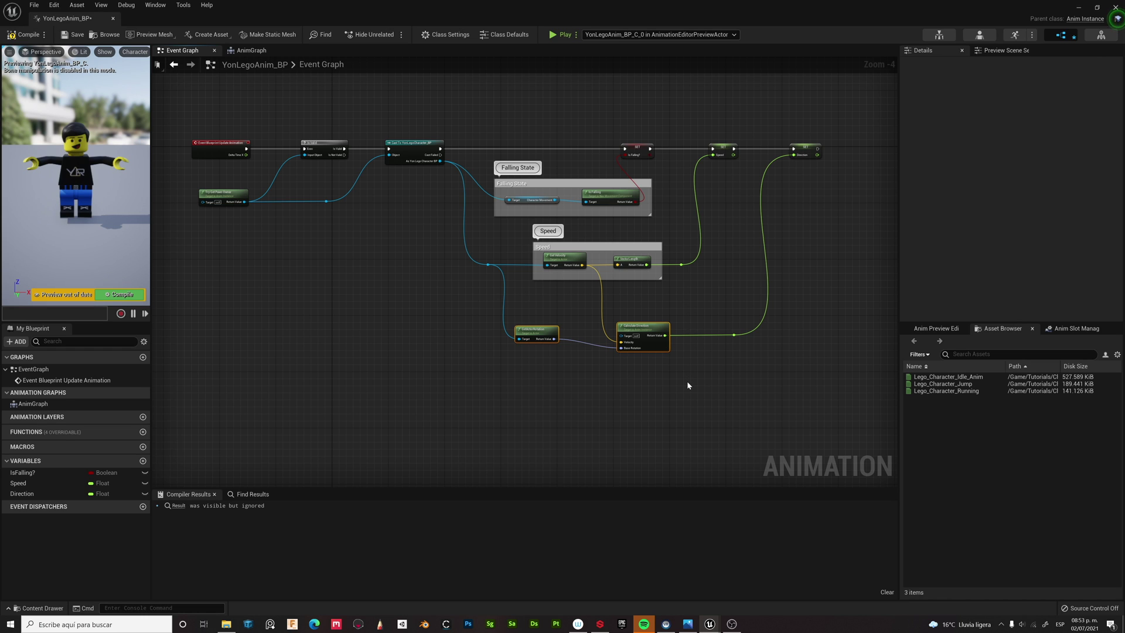
key("c")
type("Direction")
key("Return")
left_click(75, 35)
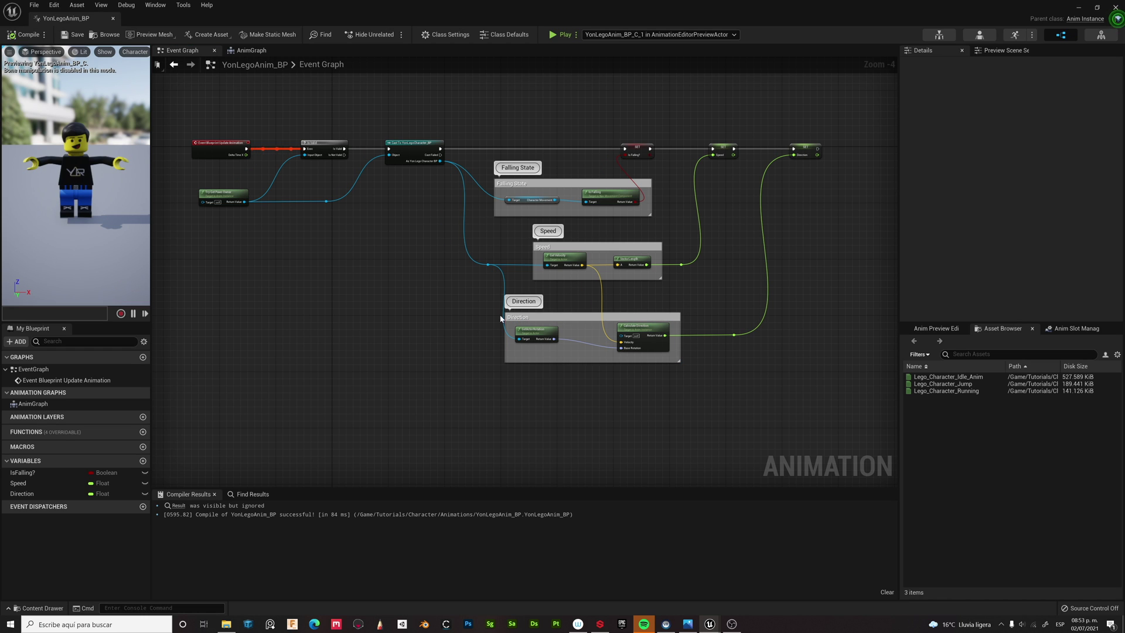
- In the AnimGraph, add a state machine placed to the left of Output Pose
double_click(32, 404)
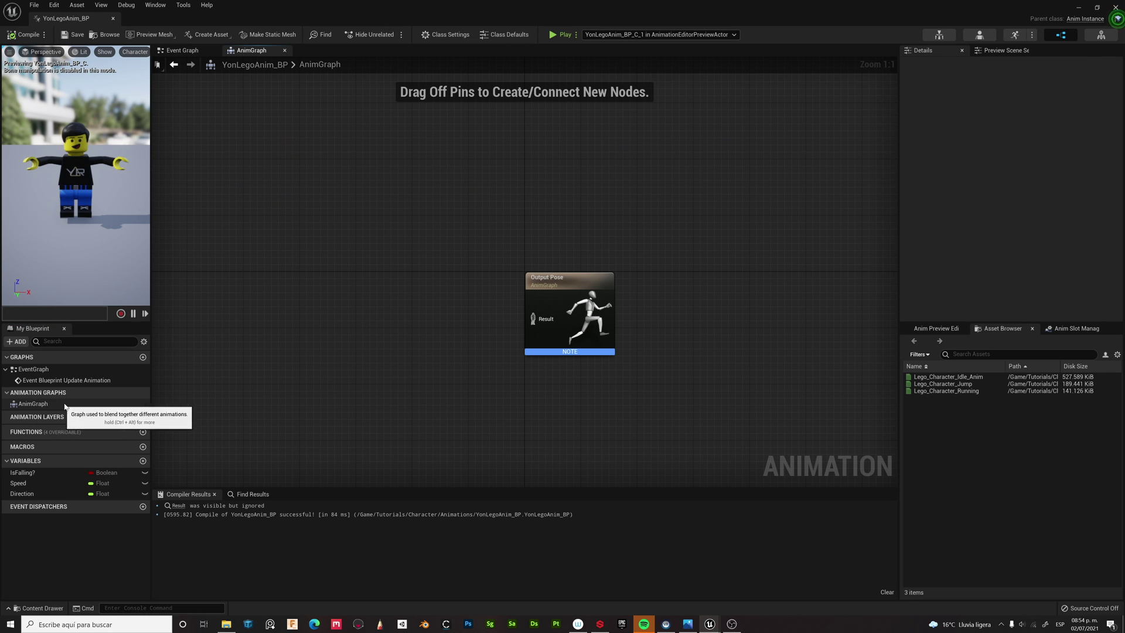
right_click(355, 326)
type("state machi")
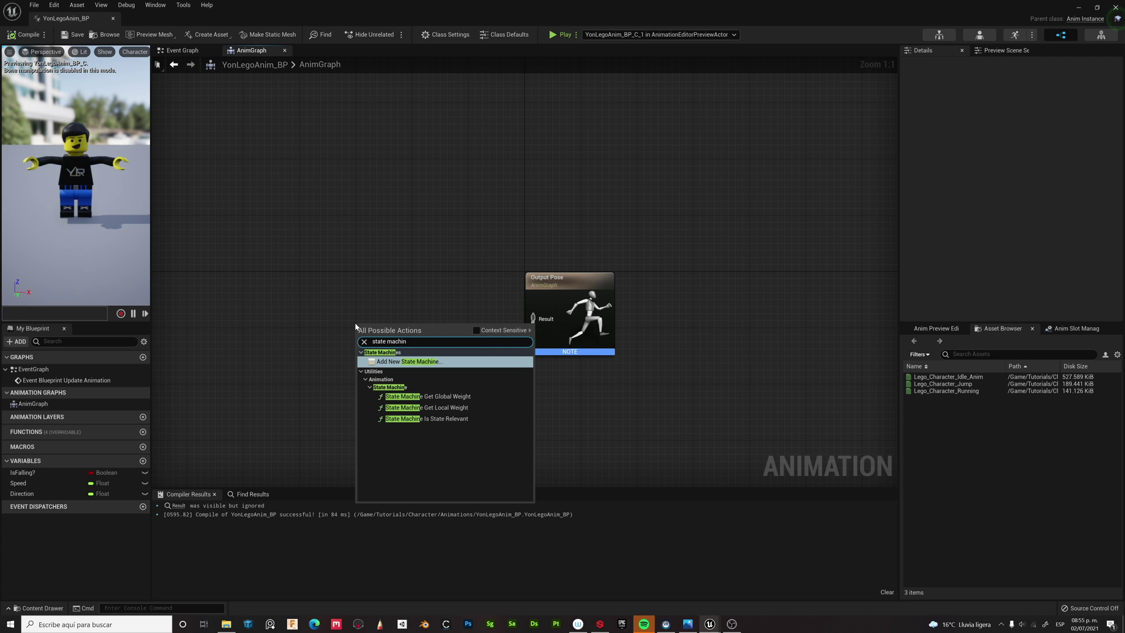
type("n")
key("Return")
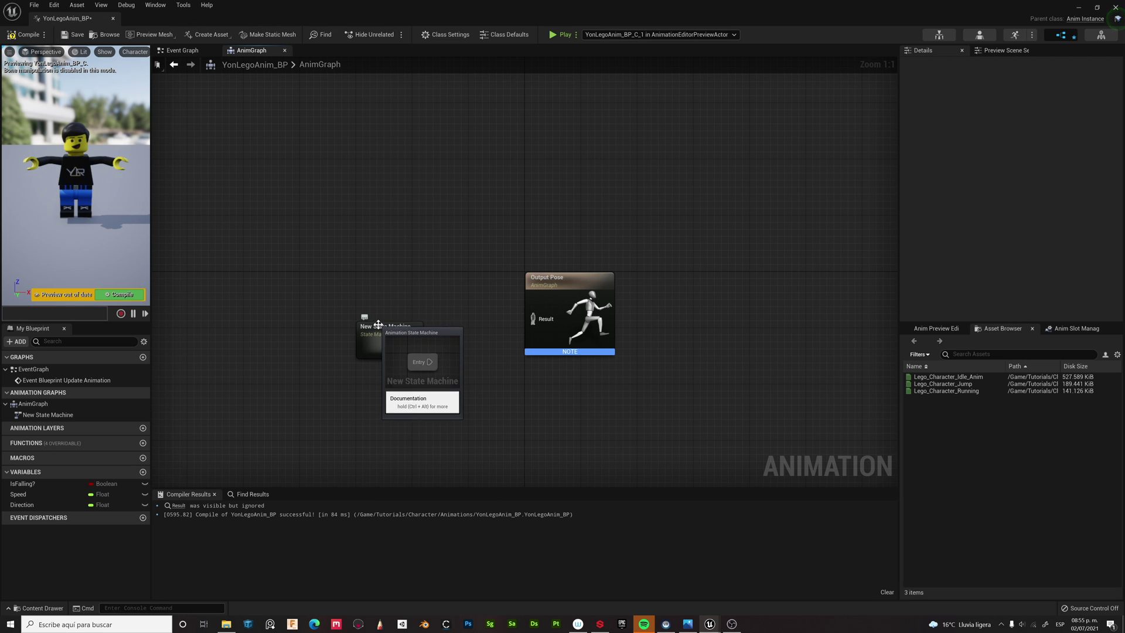
left_click_drag(379, 329, 533, 325)
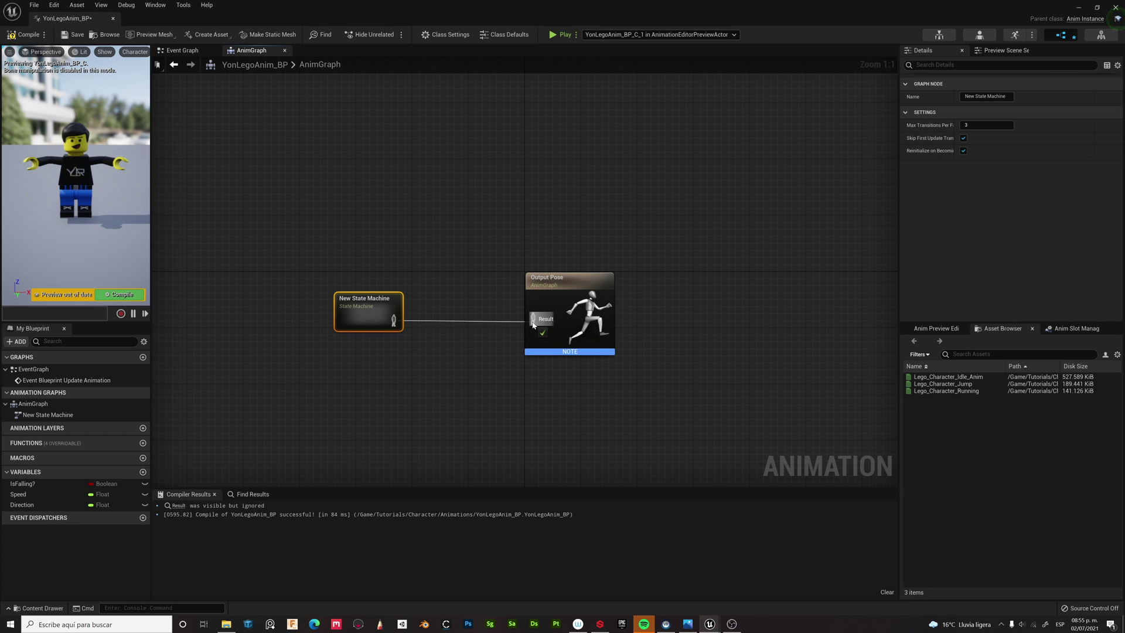
- Inside the state machine, create an Idle/Run state linked from Entry
double_click(362, 318)
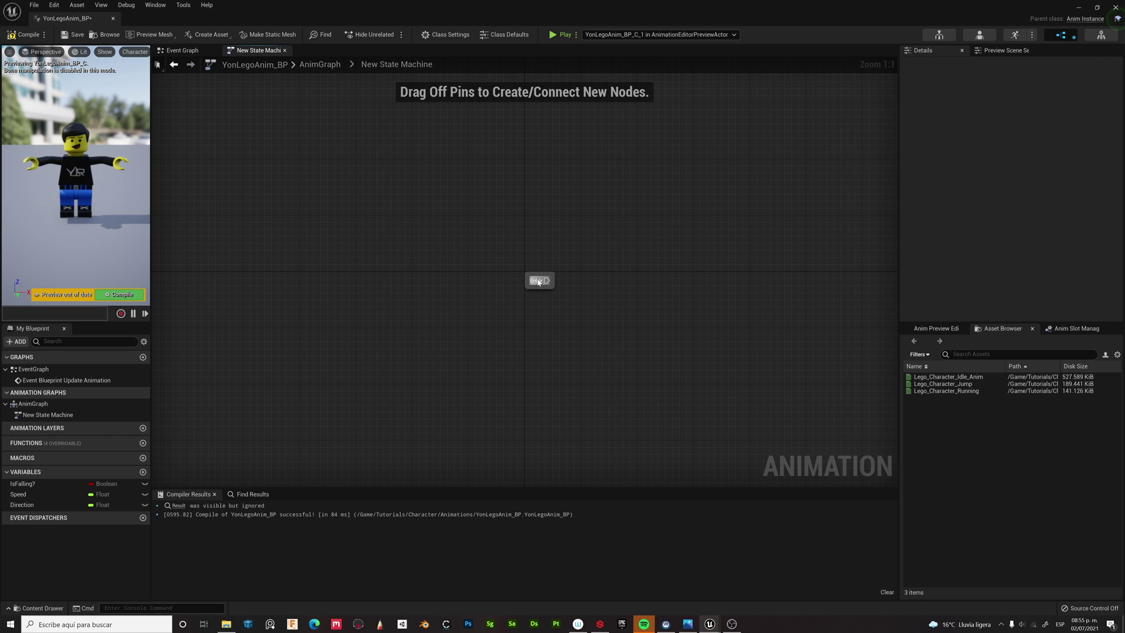
left_click_drag(530, 274, 356, 292)
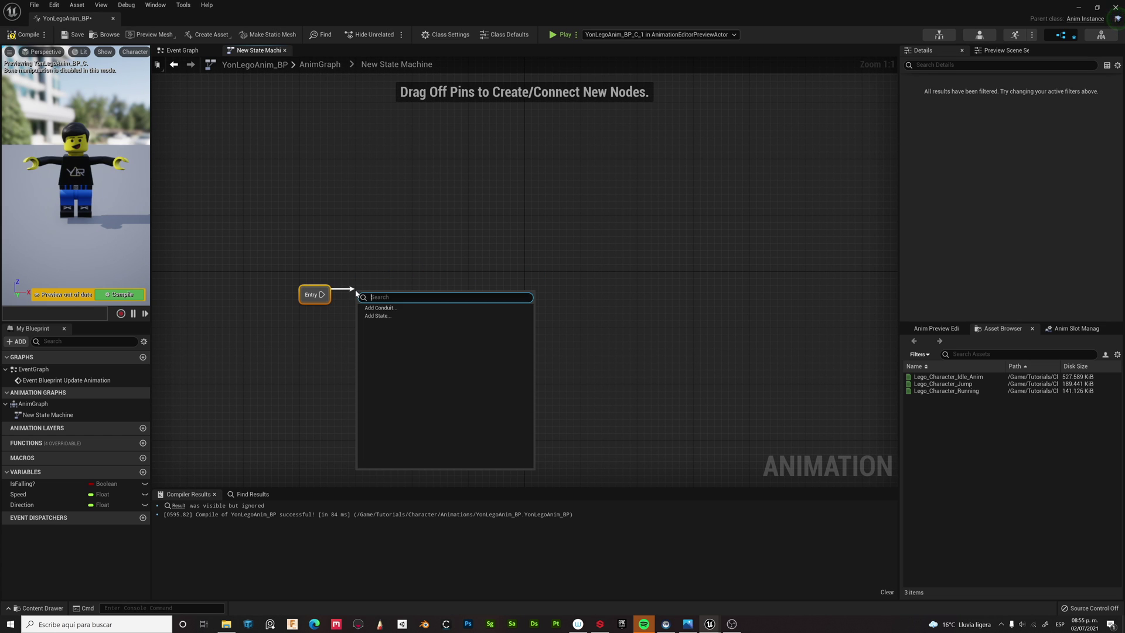
left_click(389, 317)
type("Idle/Run")
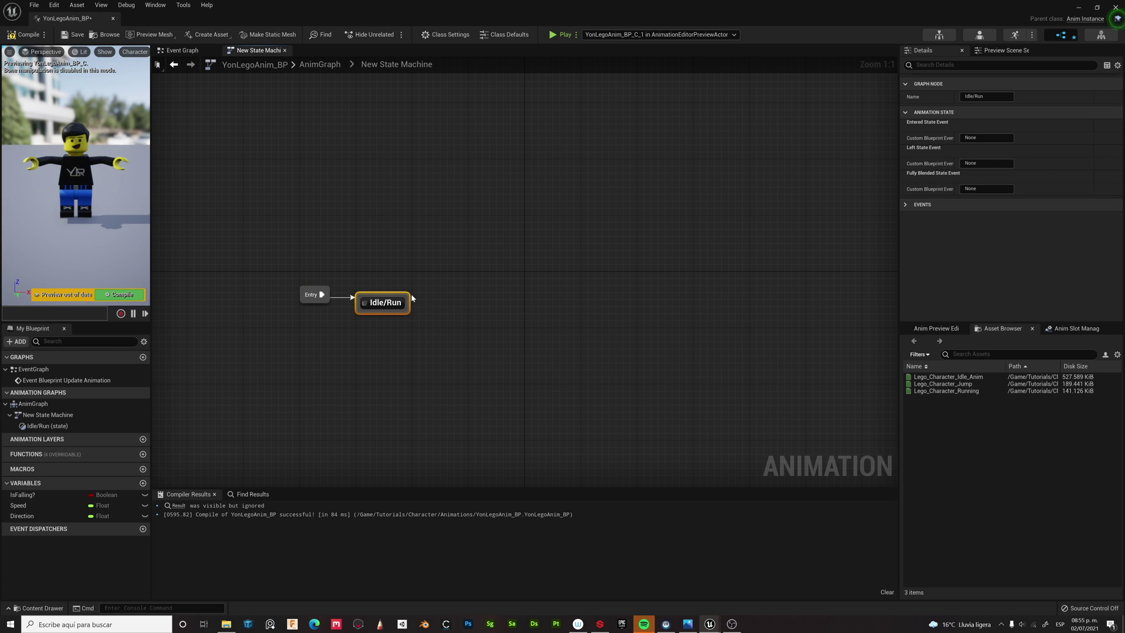
key("Return")
- Add a Jump state with transitions to and from Idle/Run, then compile and save
left_click_drag(403, 291, 414, 168)
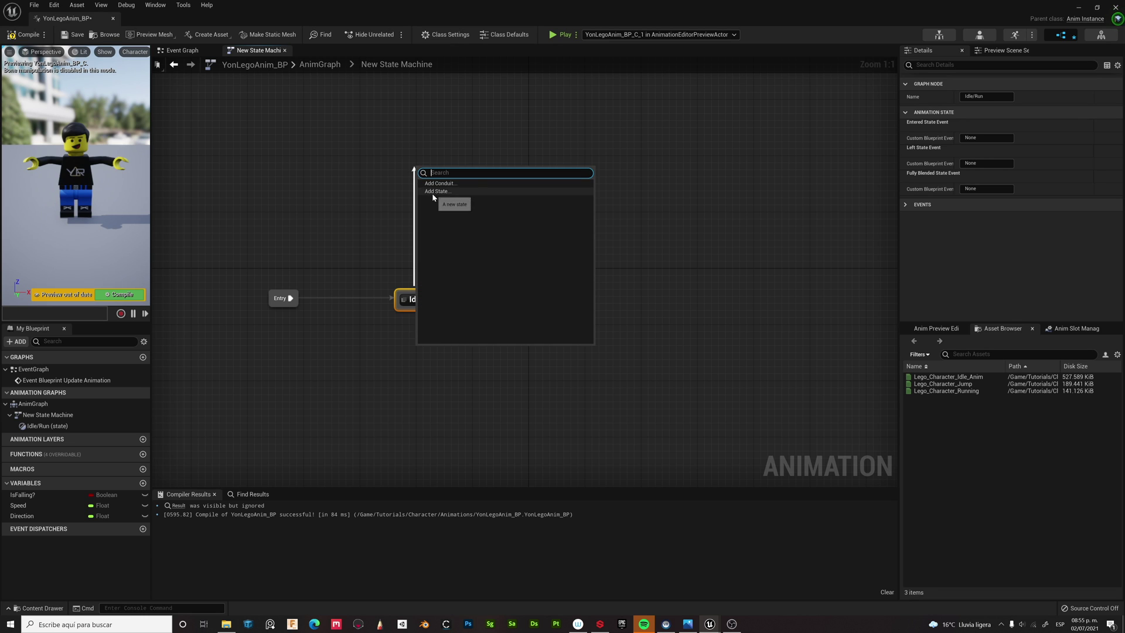
left_click(432, 193)
key("Caps_Lock")
type("J")
key("Caps_Lock")
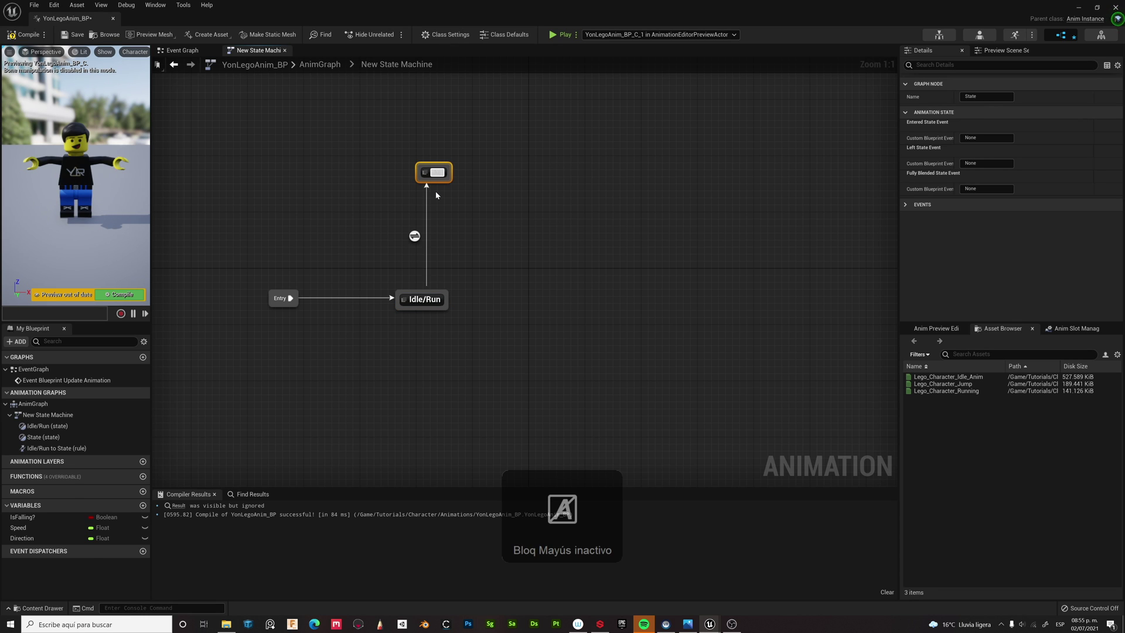
type("ump")
key("Return")
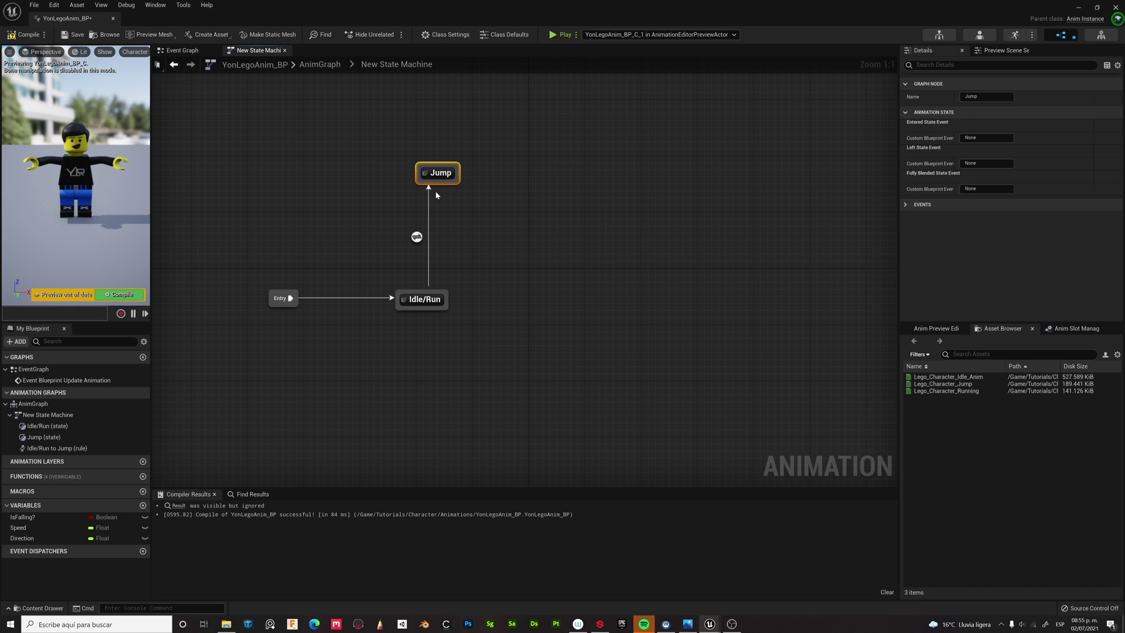
left_click_drag(430, 172, 423, 295)
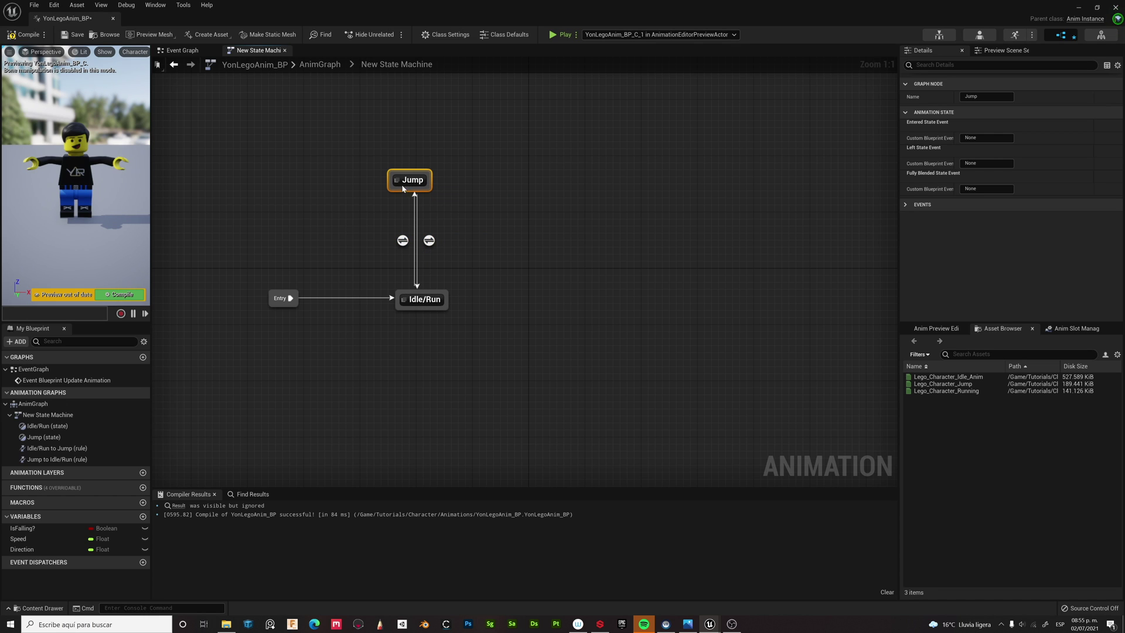
left_click_drag(410, 184, 425, 184)
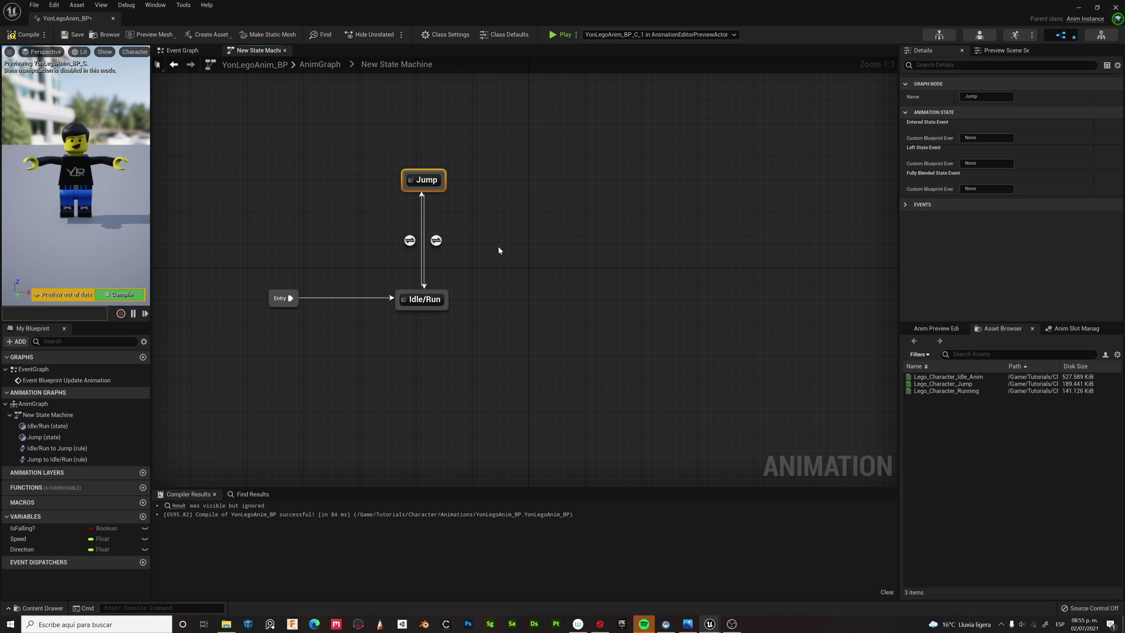
left_click(520, 284)
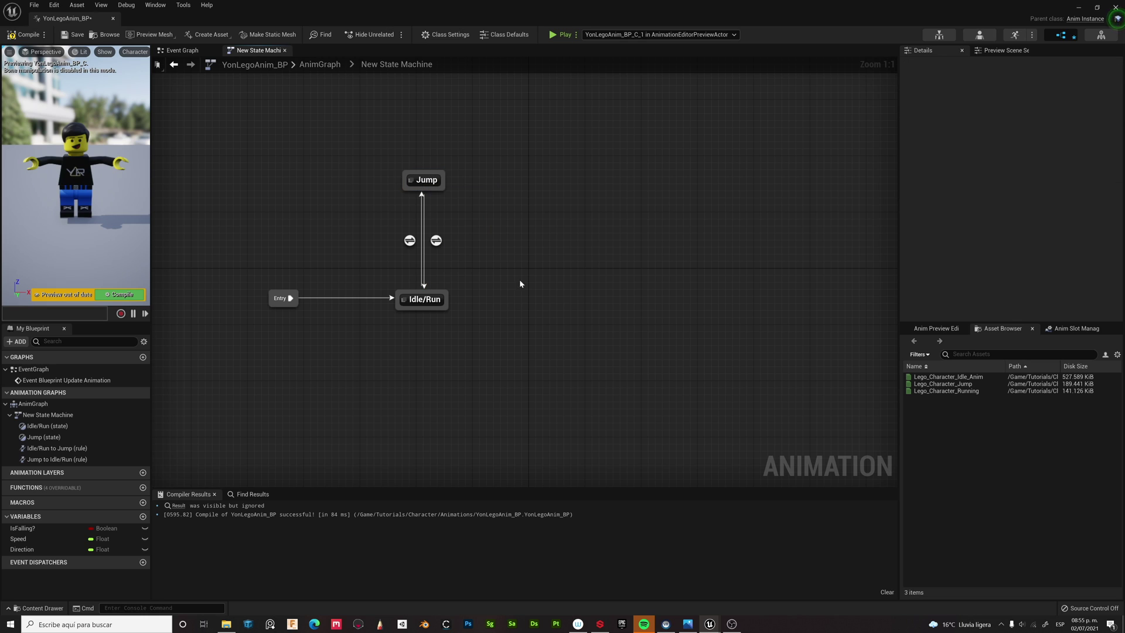
left_click(25, 34)
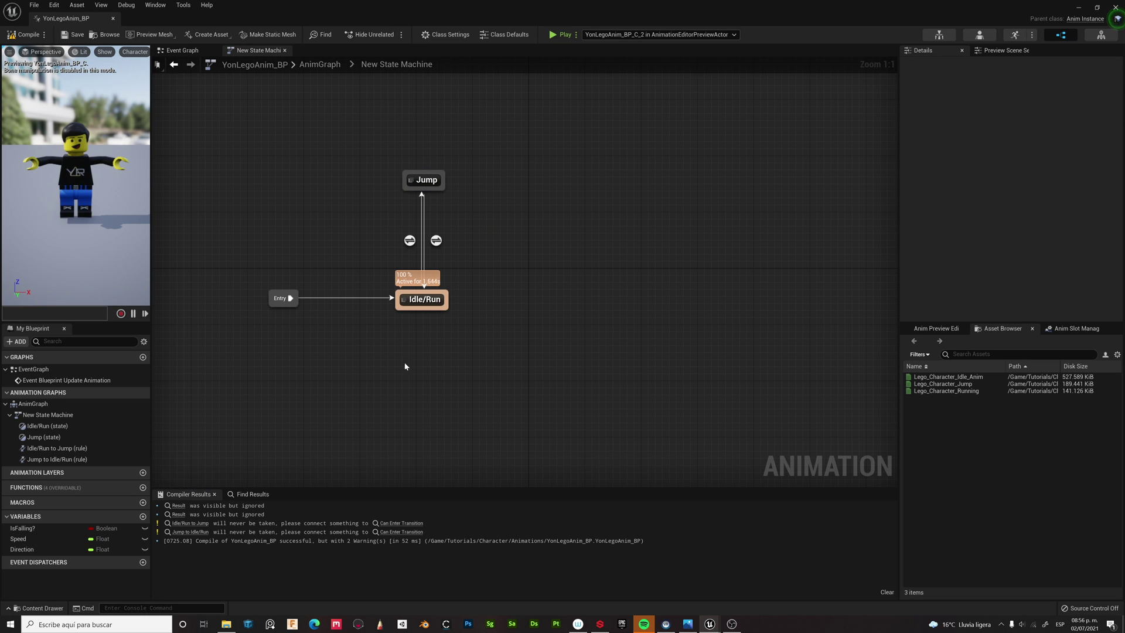
- Create a new Blend Space 1D in the Animations folder using the Lego character's skeleton
left_click(1080, 8)
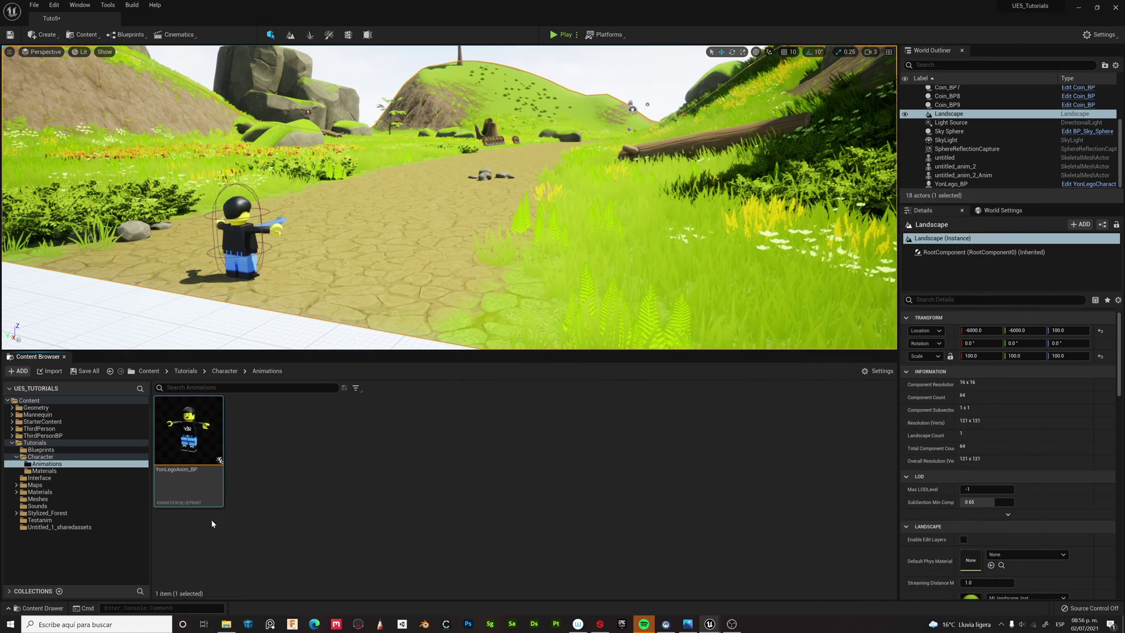
right_click(259, 453)
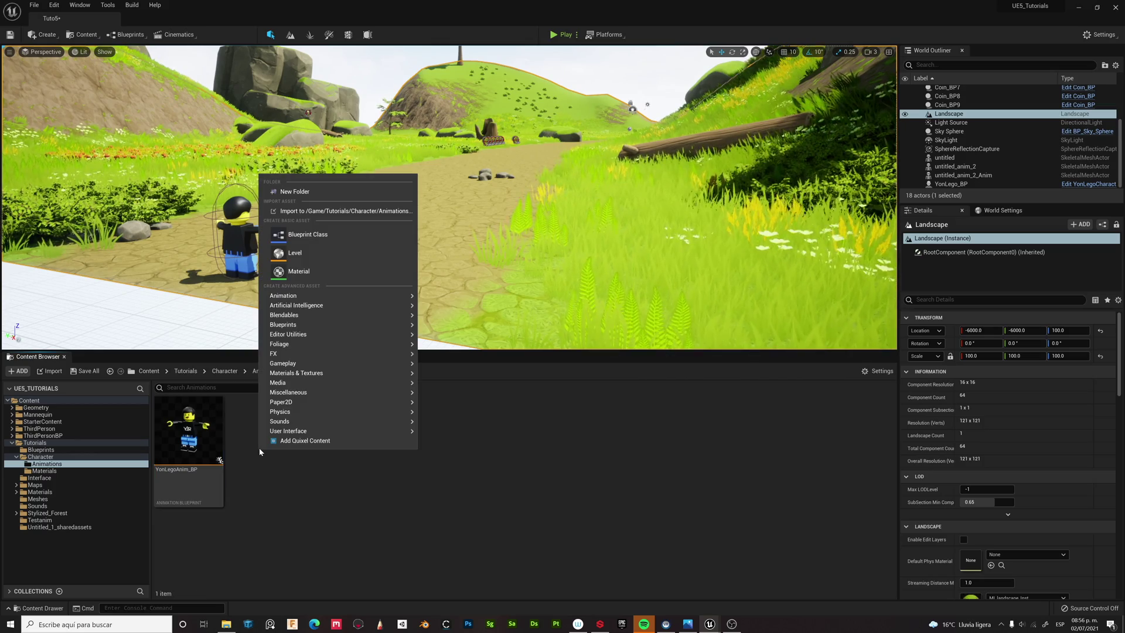
mouse_move(360, 302)
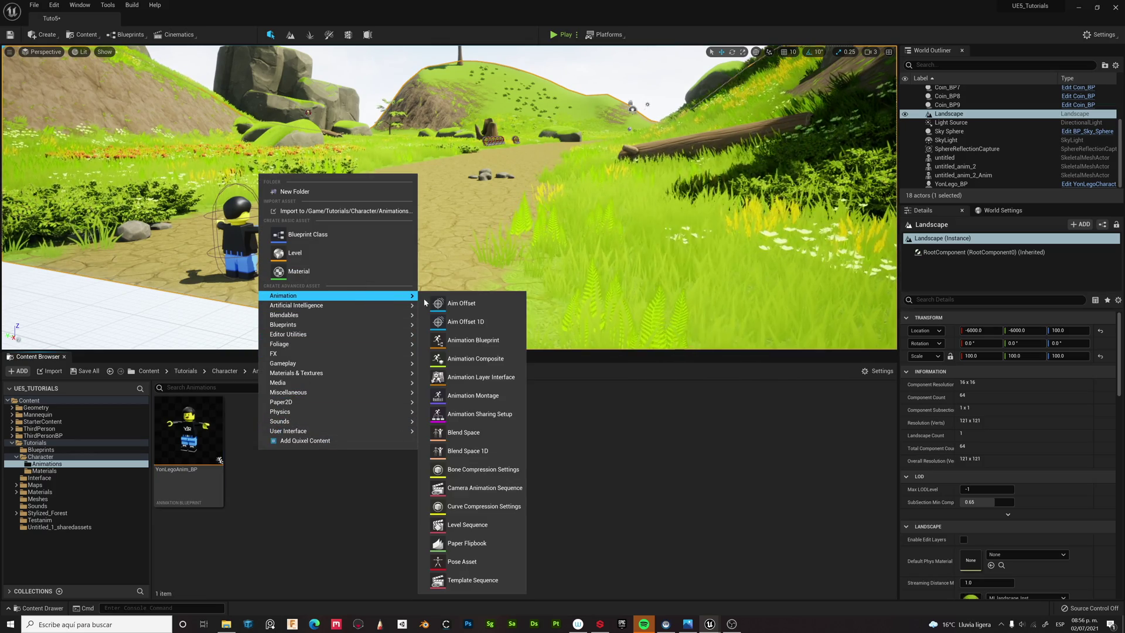
left_click(487, 452)
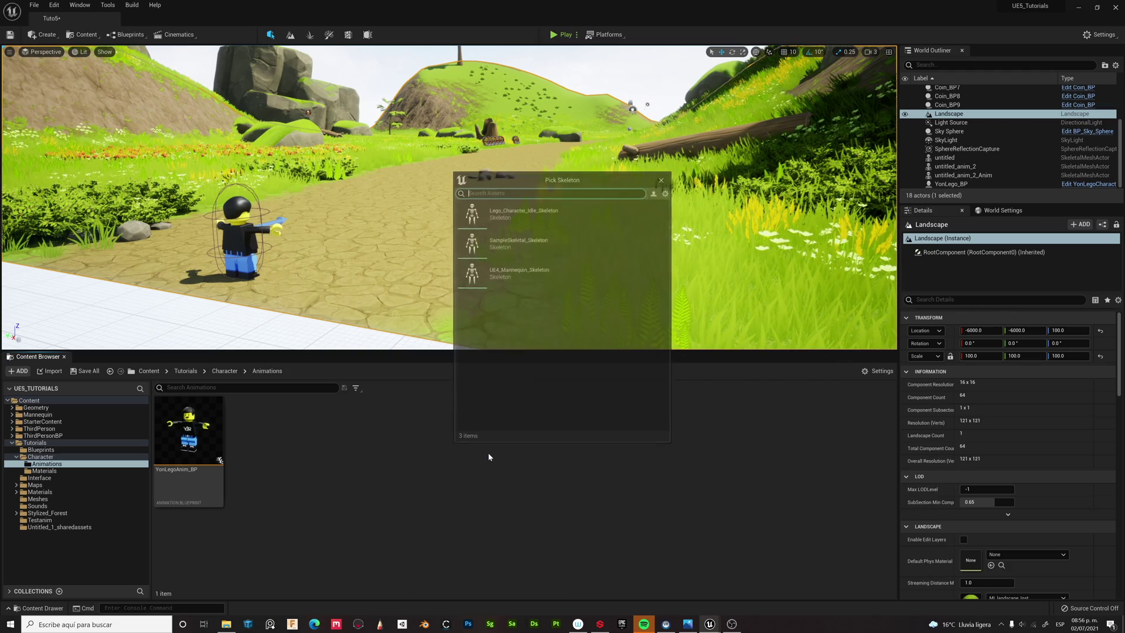
left_click(523, 219)
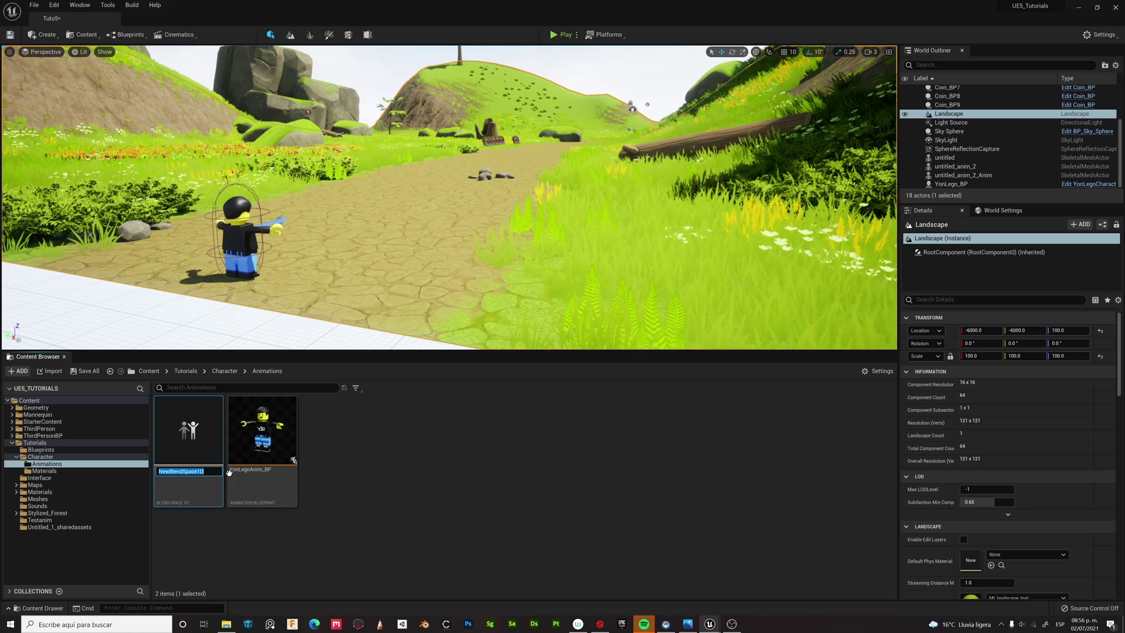
- Name the blend space YonLego_BS and open it in the blend space editor
type("Y")
key("Caps_Lock")
type("onLego_")
key("Caps_Lock")
type("BS")
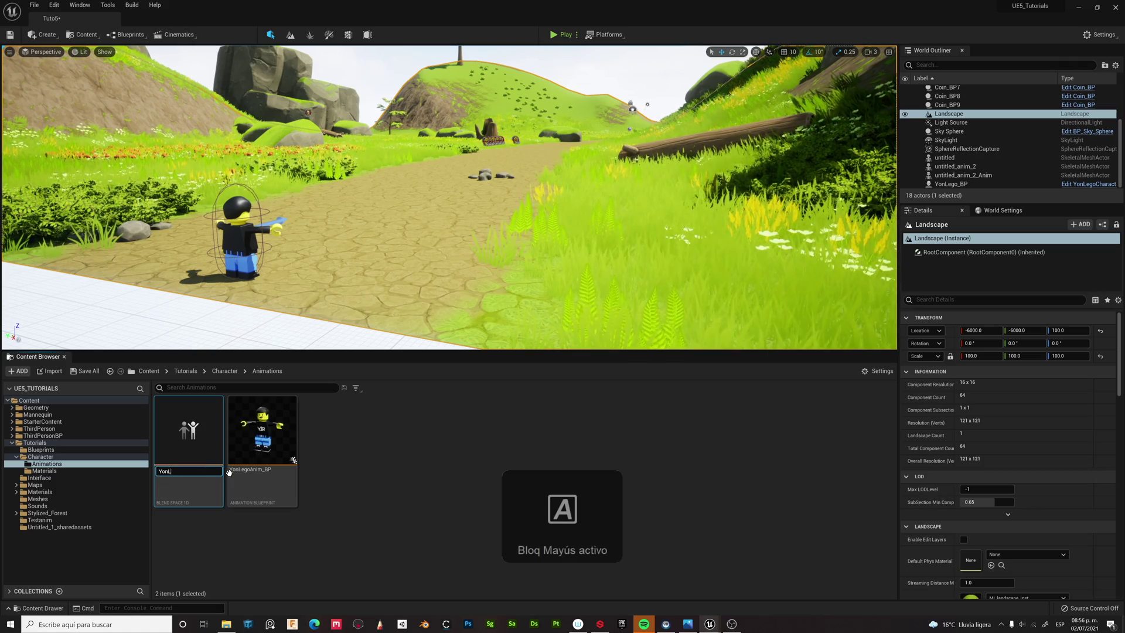
key("Caps_Lock")
key("Return")
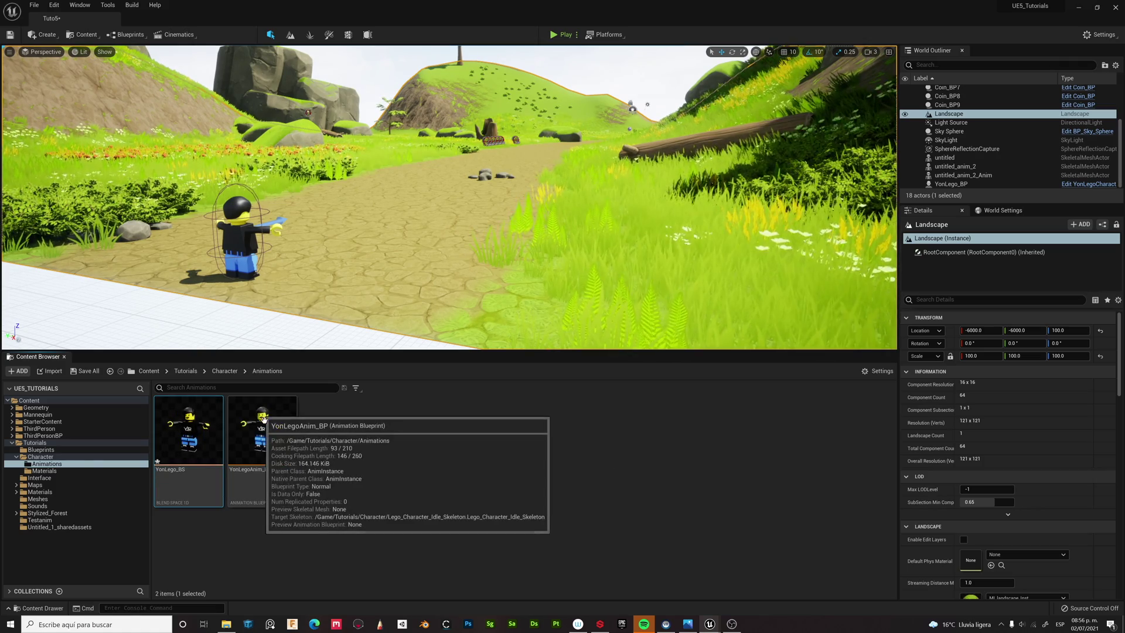
double_click(188, 428)
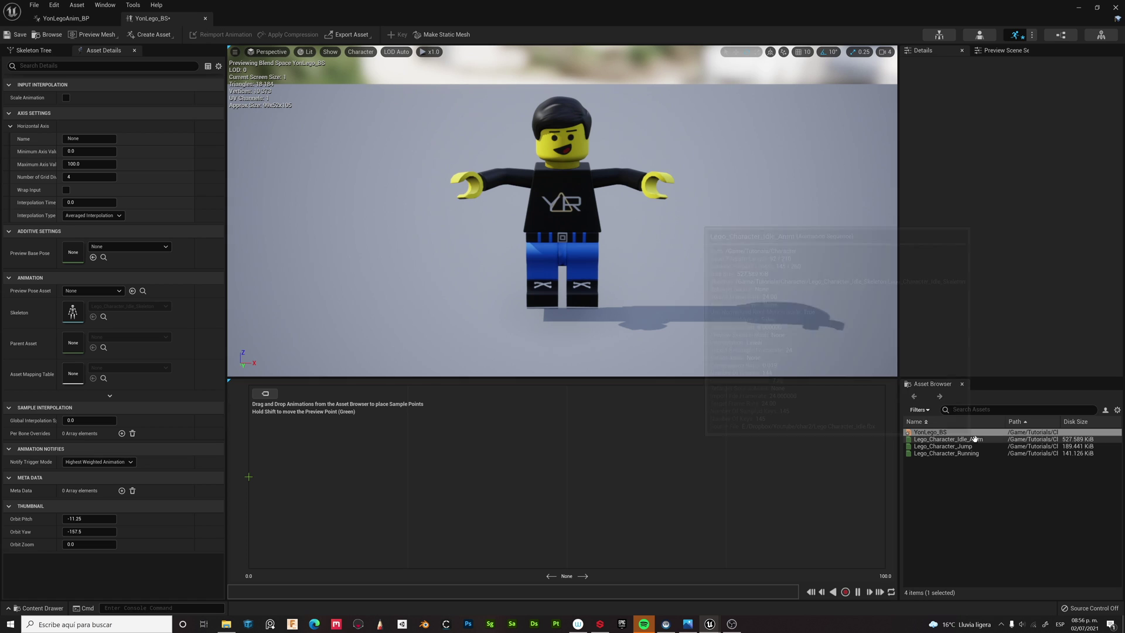
- Place the idle animation at 0 and the running animation at 100, and name the horizontal axis Speed
left_click_drag(952, 440, 249, 477)
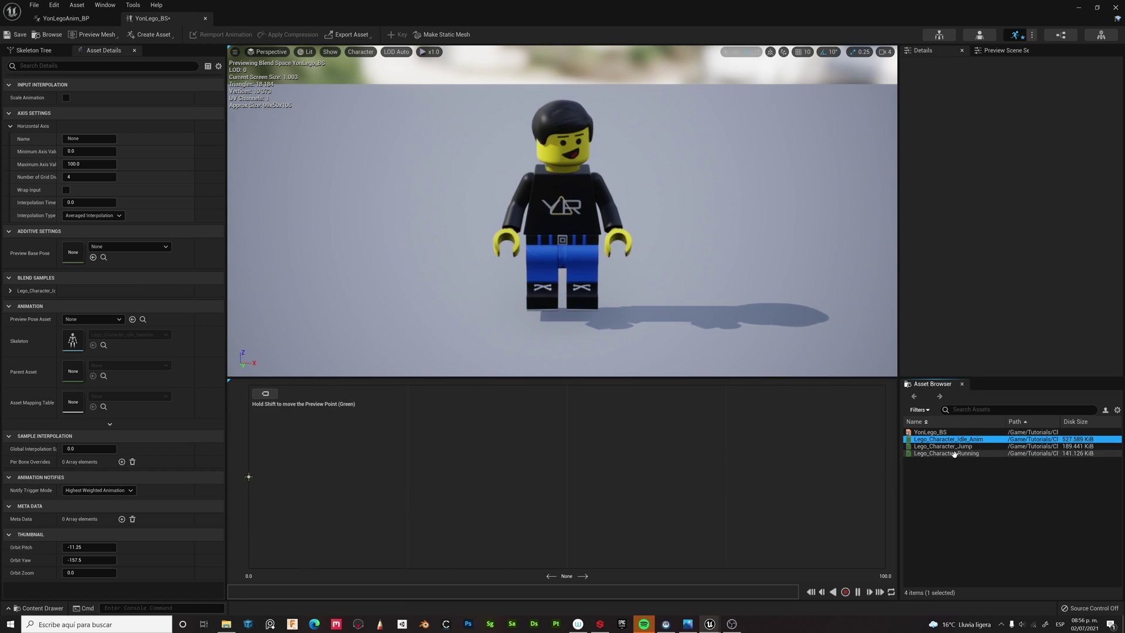
left_click_drag(948, 453, 880, 467)
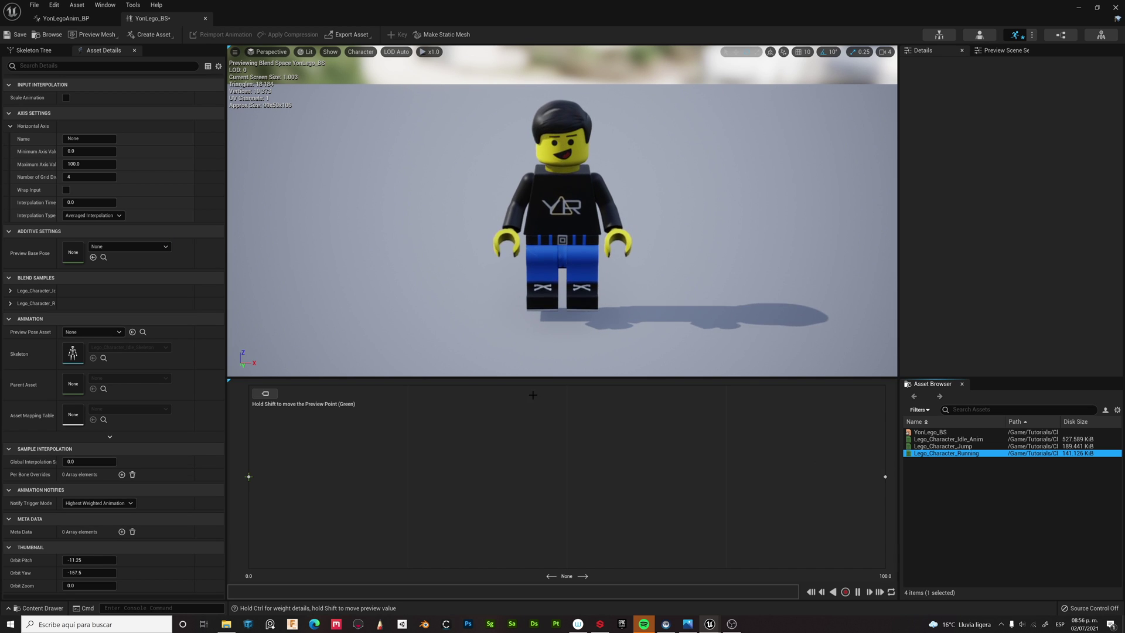
left_click(79, 139)
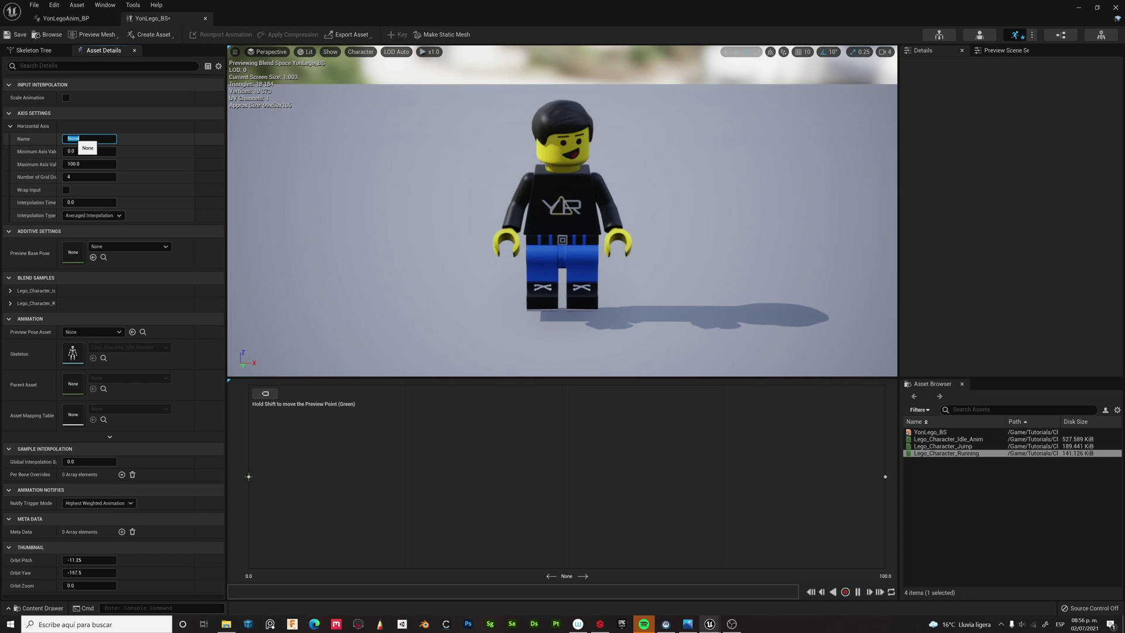
key("Caps_Lock")
type("Speed")
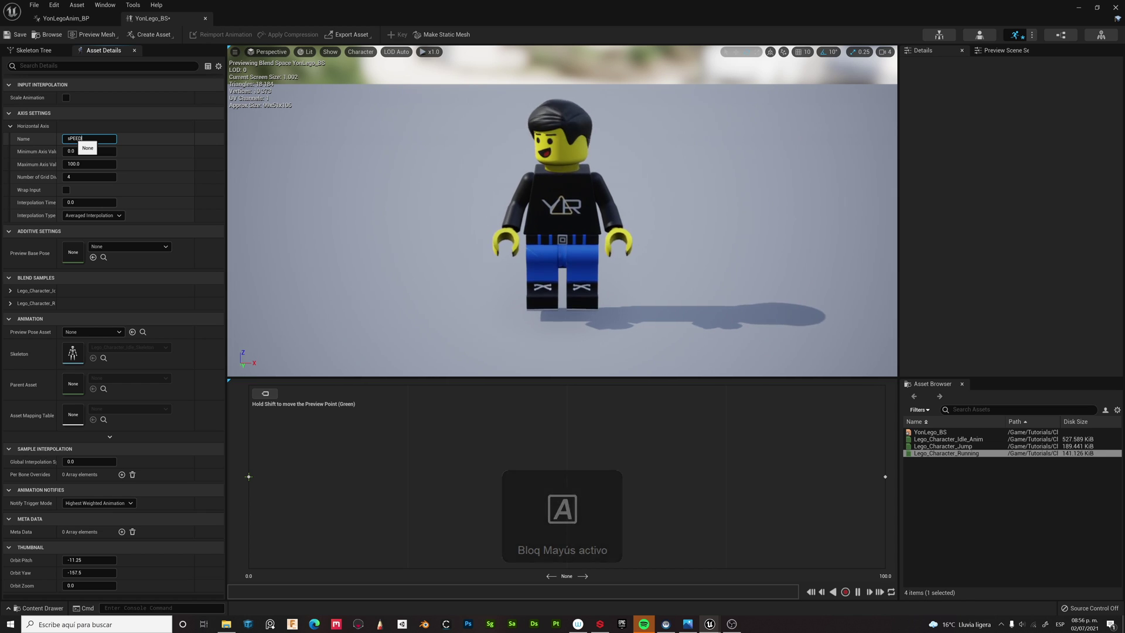
key("Return")
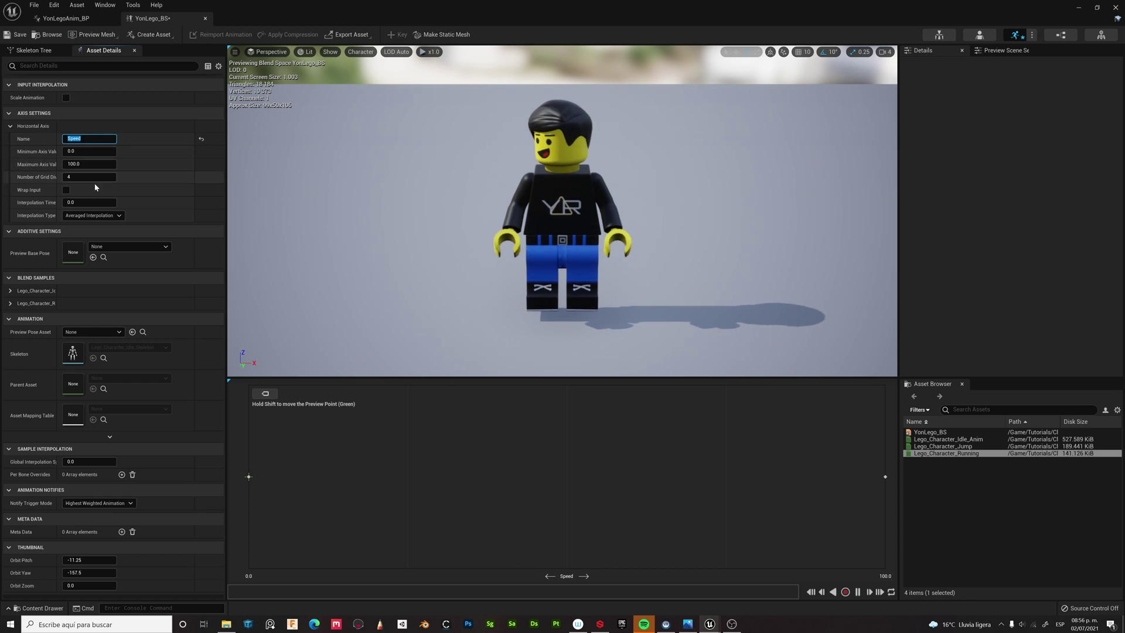
- Set global interpolation to 5.0, preview a higher Speed, and save YonLego_BS
left_click(88, 462)
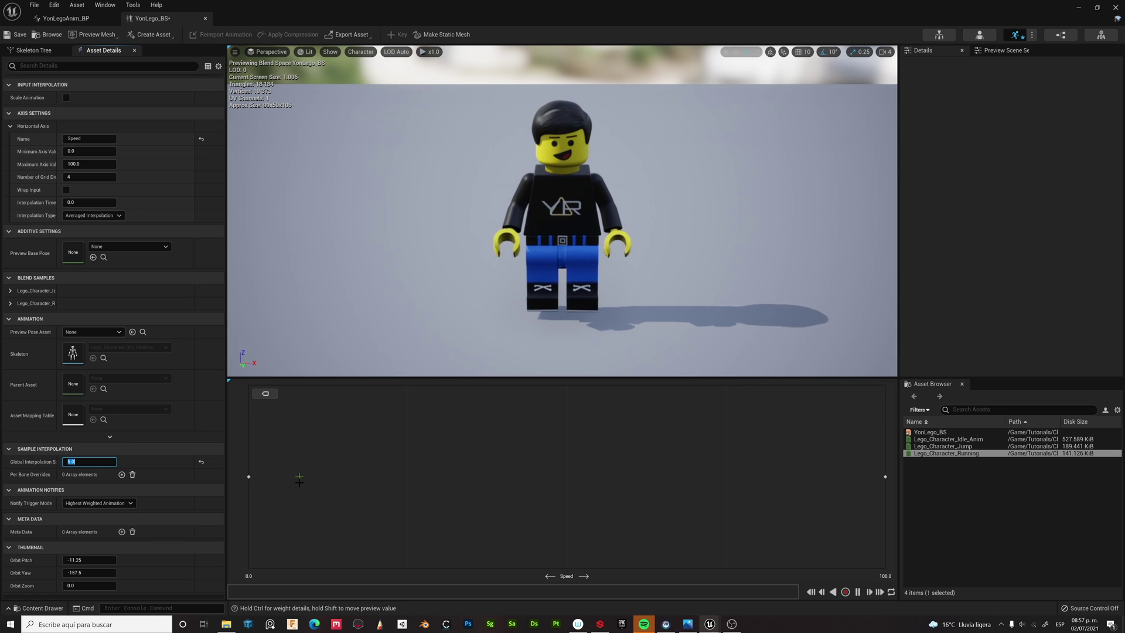
left_click_drag(302, 482, 504, 504, "shift")
key("ctrl+s")
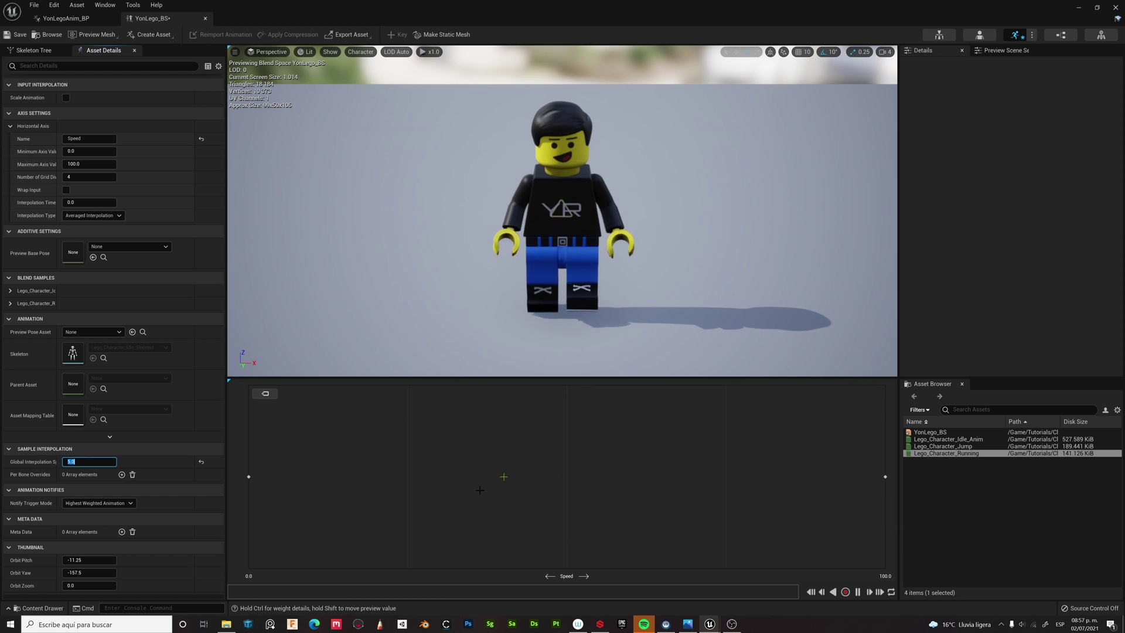
- In the Idle/Run state graph, wire a YonLego_BS blend space player into the Output Pose
left_click(205, 19)
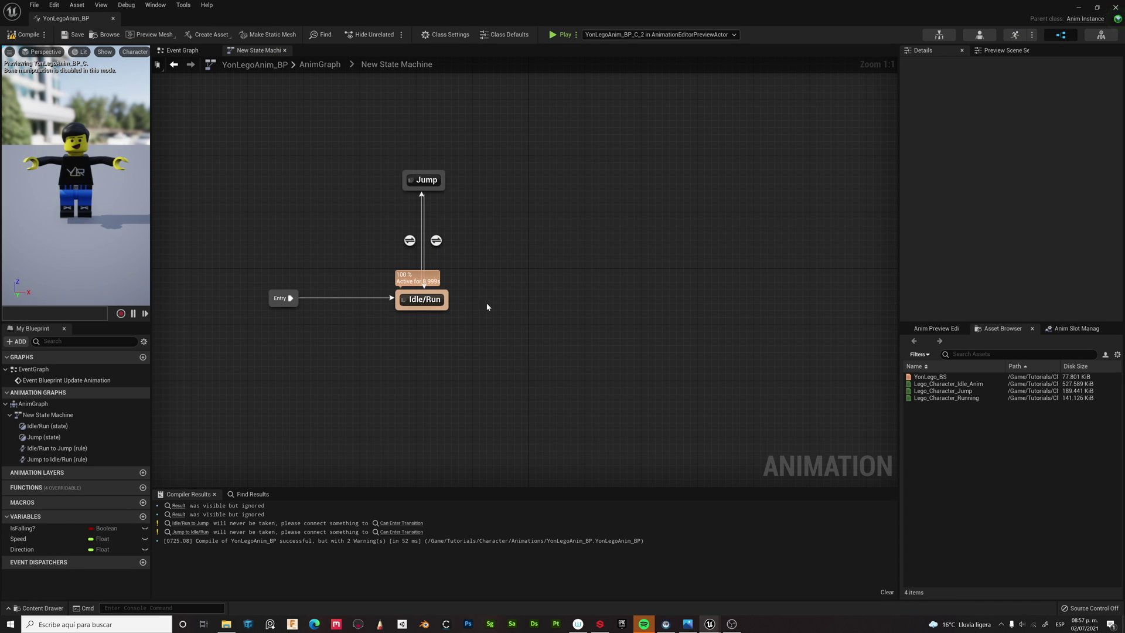
double_click(422, 299)
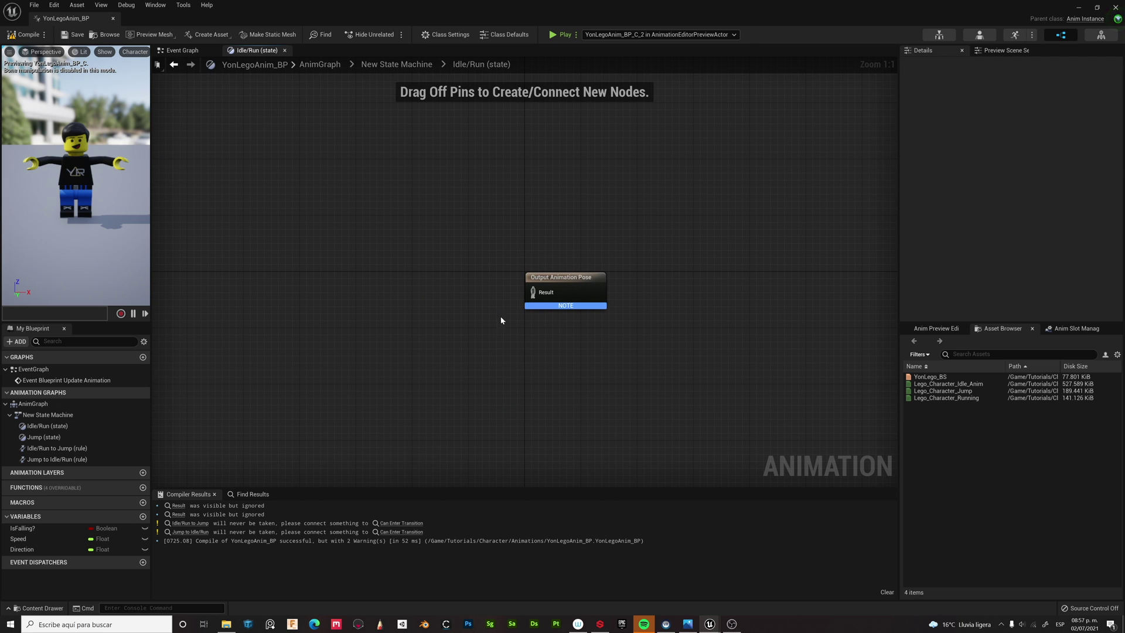
left_click(931, 377)
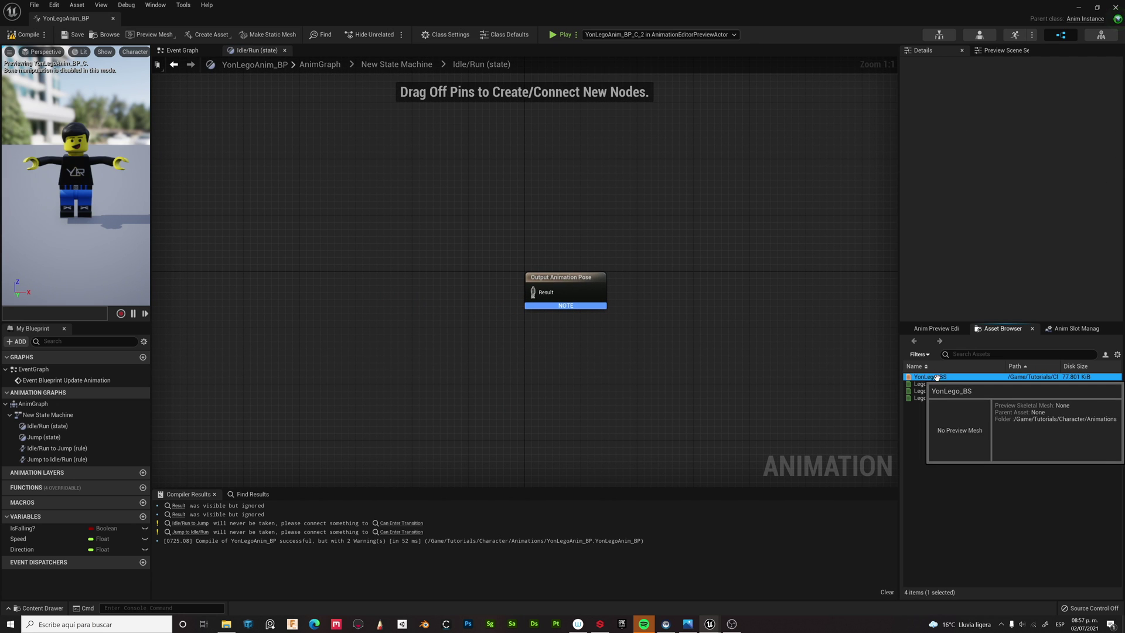
left_click_drag(931, 377, 342, 315)
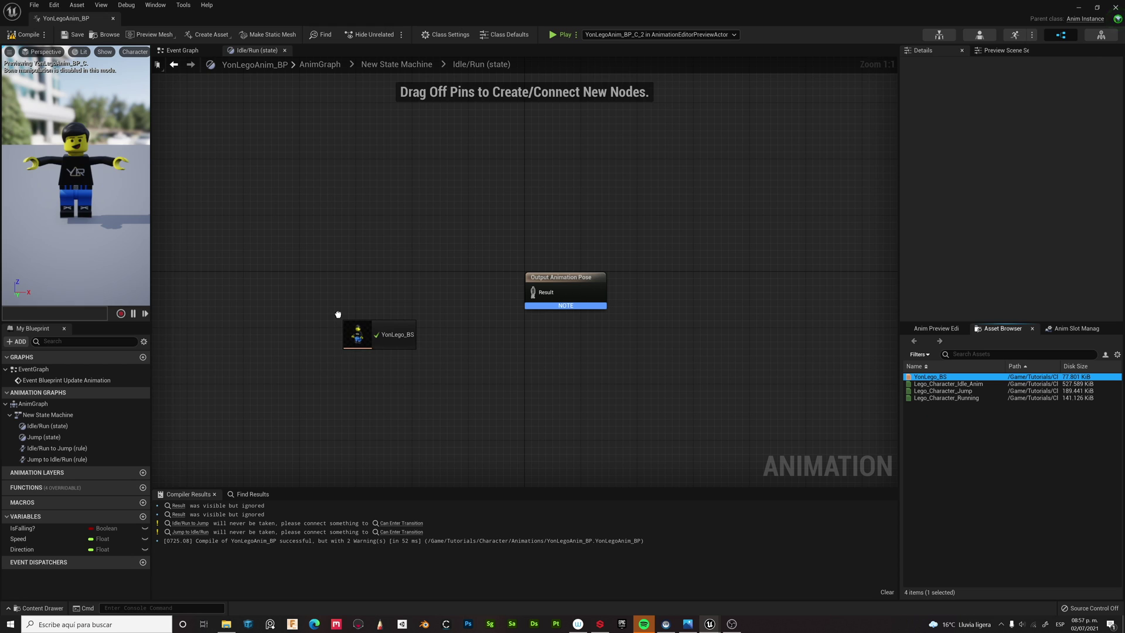
left_click(355, 321)
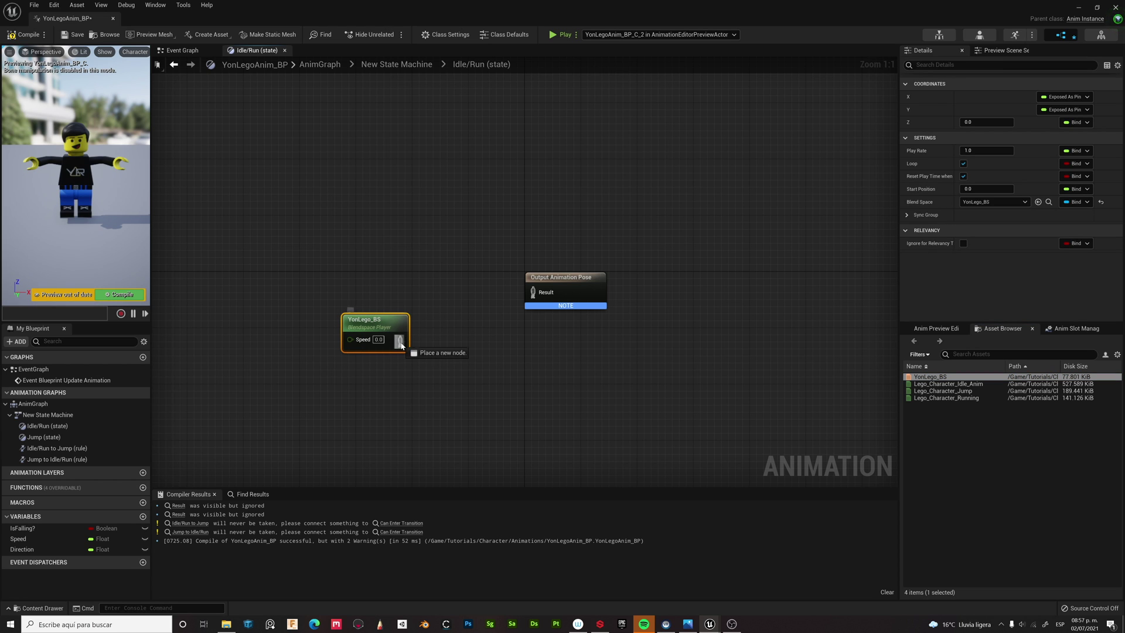
left_click_drag(458, 322, 533, 295)
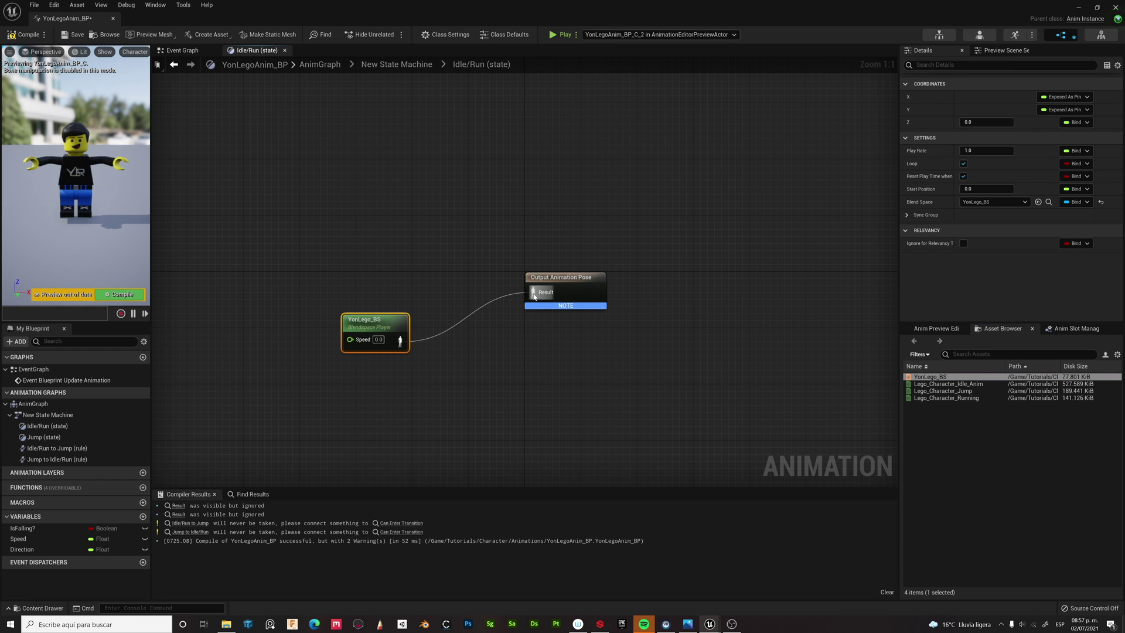
left_click_drag(399, 320, 321, 271)
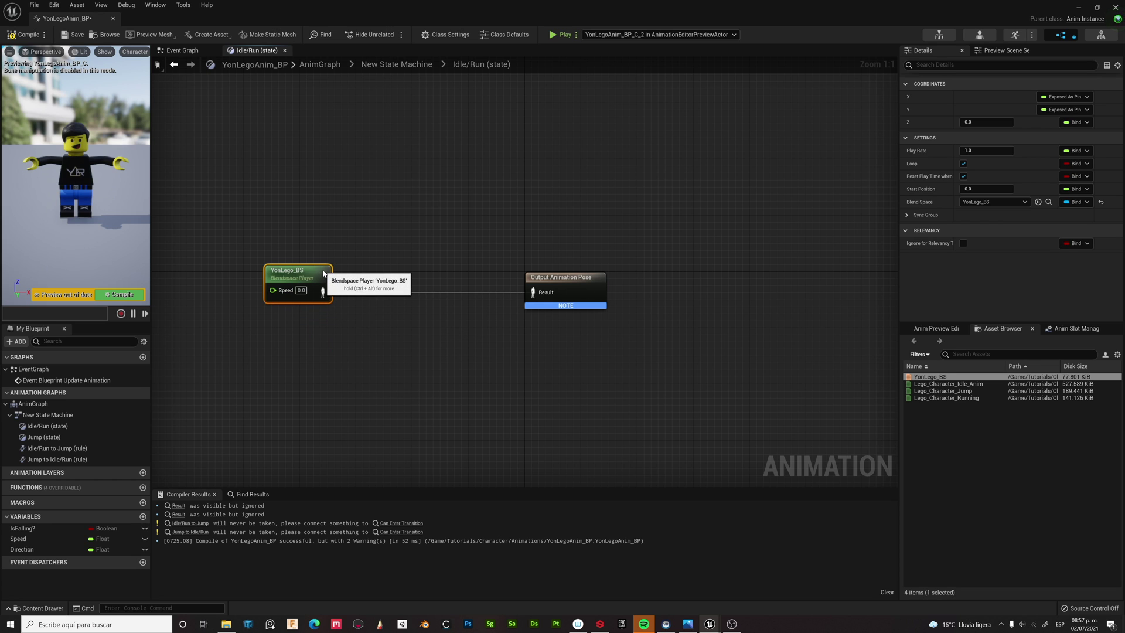
- Feed a Speed getter into the blend space, compile, and return to the state machine
scroll(329, 296, "down", 1)
left_click_drag(24, 539, 297, 296)
left_click(212, 343)
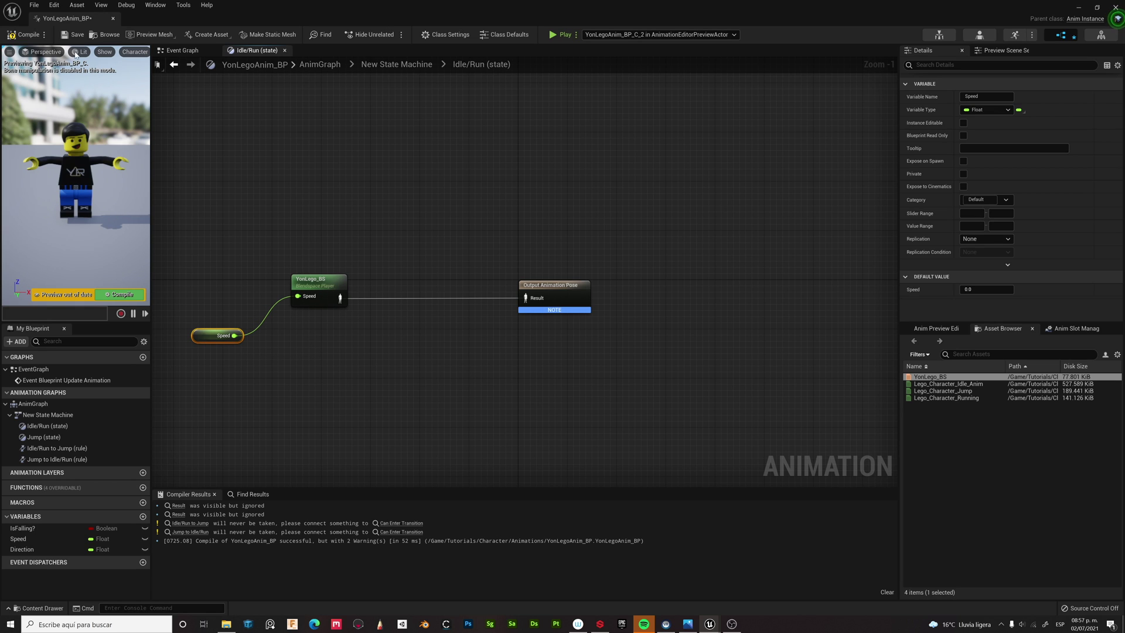
left_click(28, 34)
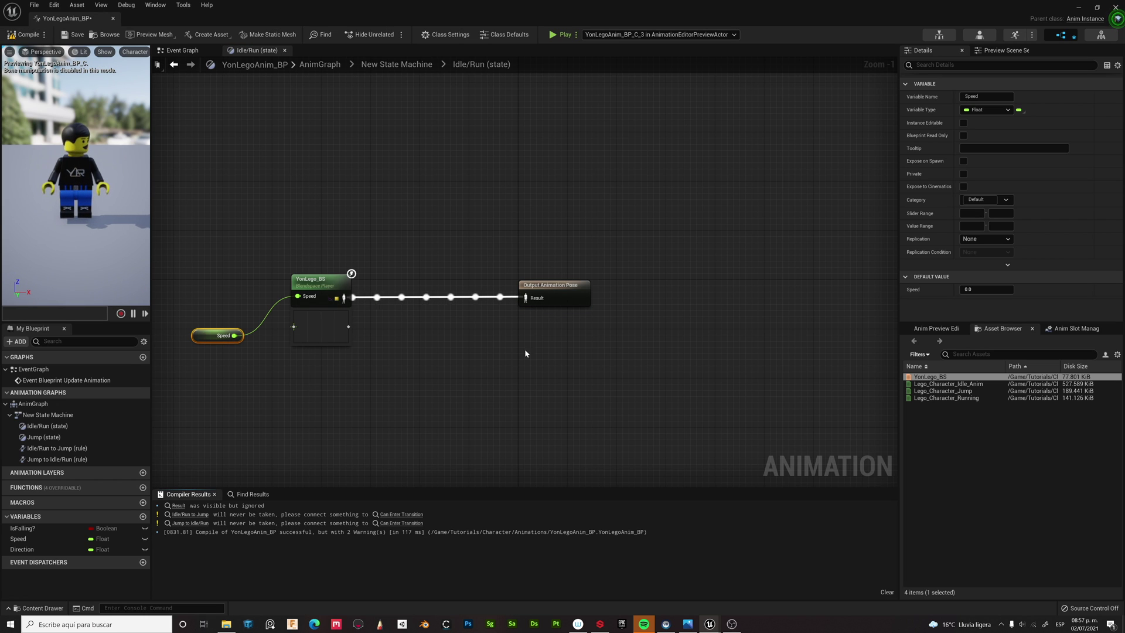
left_click(404, 66)
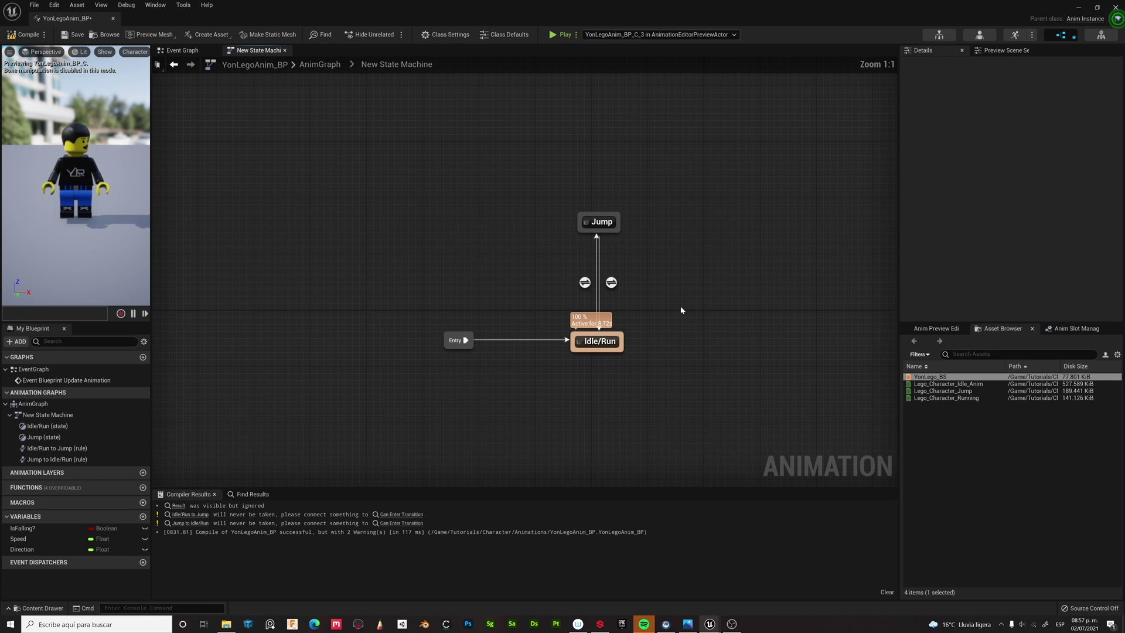
- Feed the Lego_Character_Jump animation into the Jump state's output pose and compile the blueprint
left_click(607, 221)
double_click(607, 221)
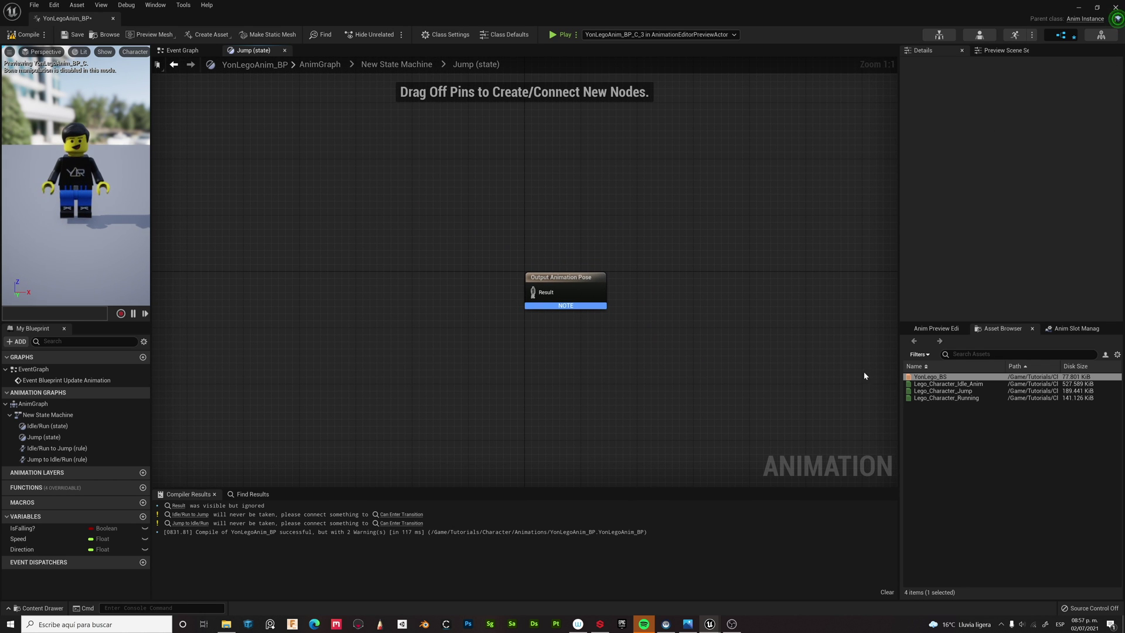
left_click(944, 391)
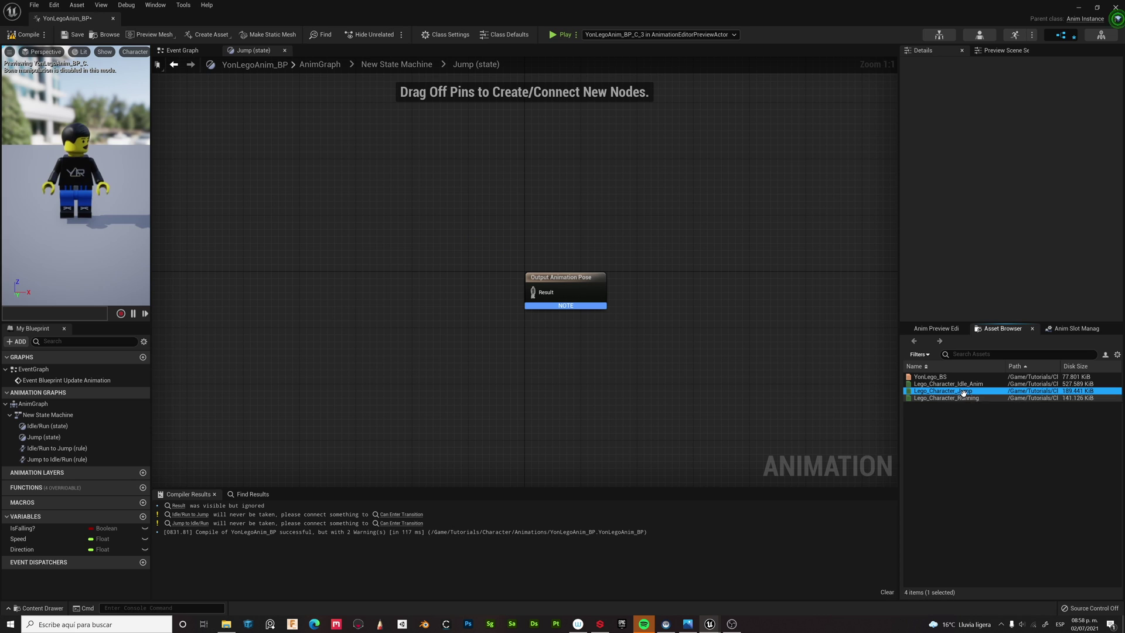
left_click_drag(961, 392, 334, 311)
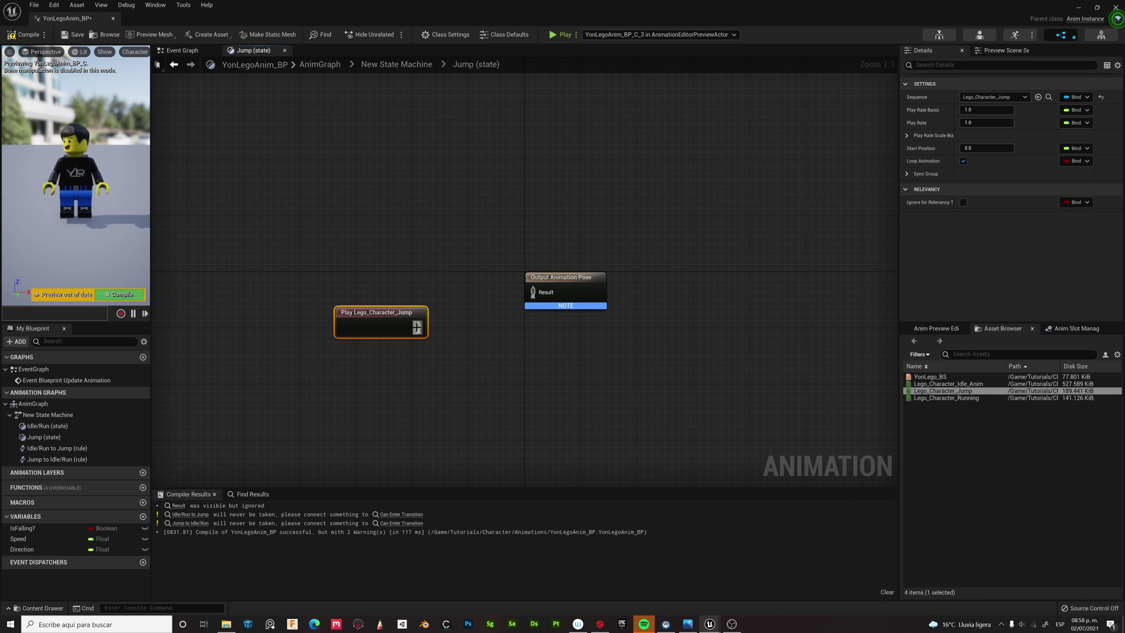
left_click_drag(417, 327, 534, 295)
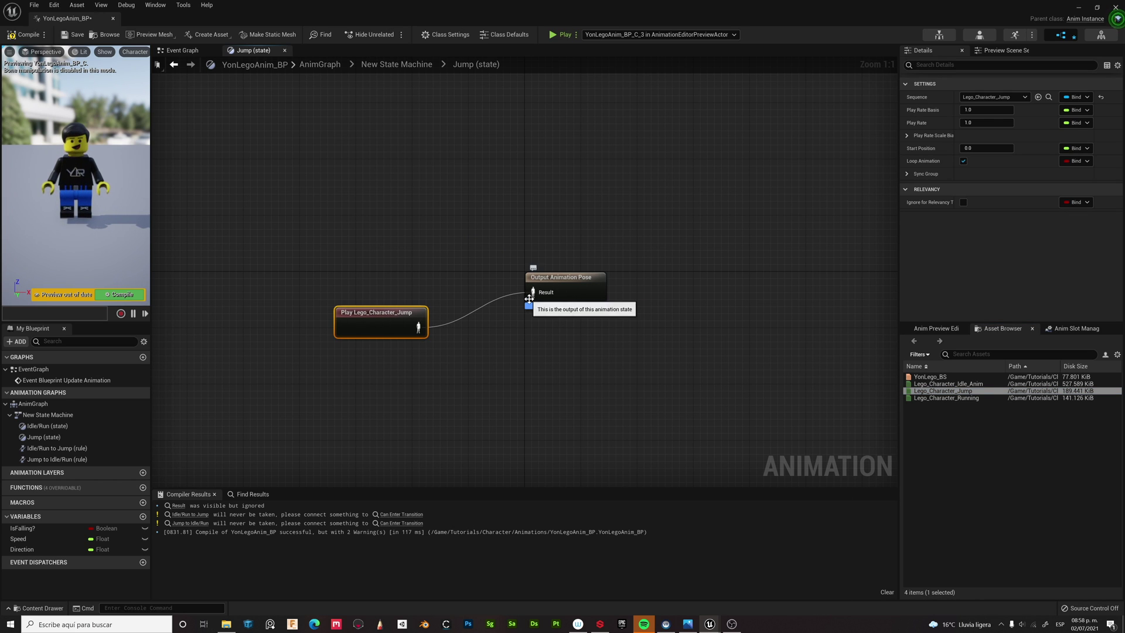
left_click(30, 35)
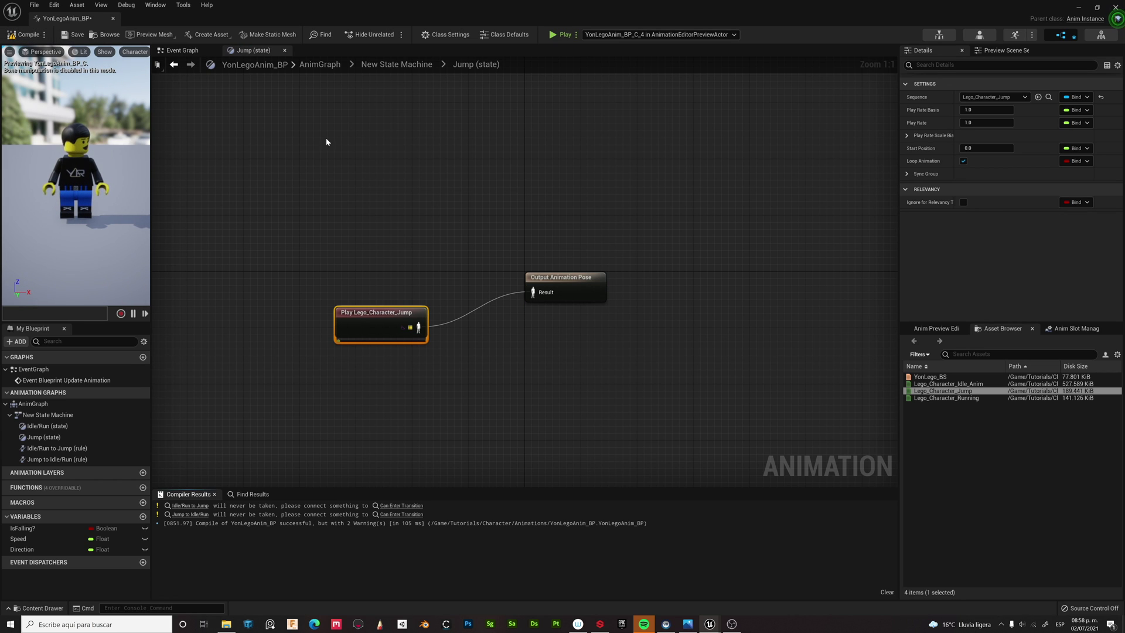
- Go back to the New State Machine graph and select the Jump state
left_click(403, 66)
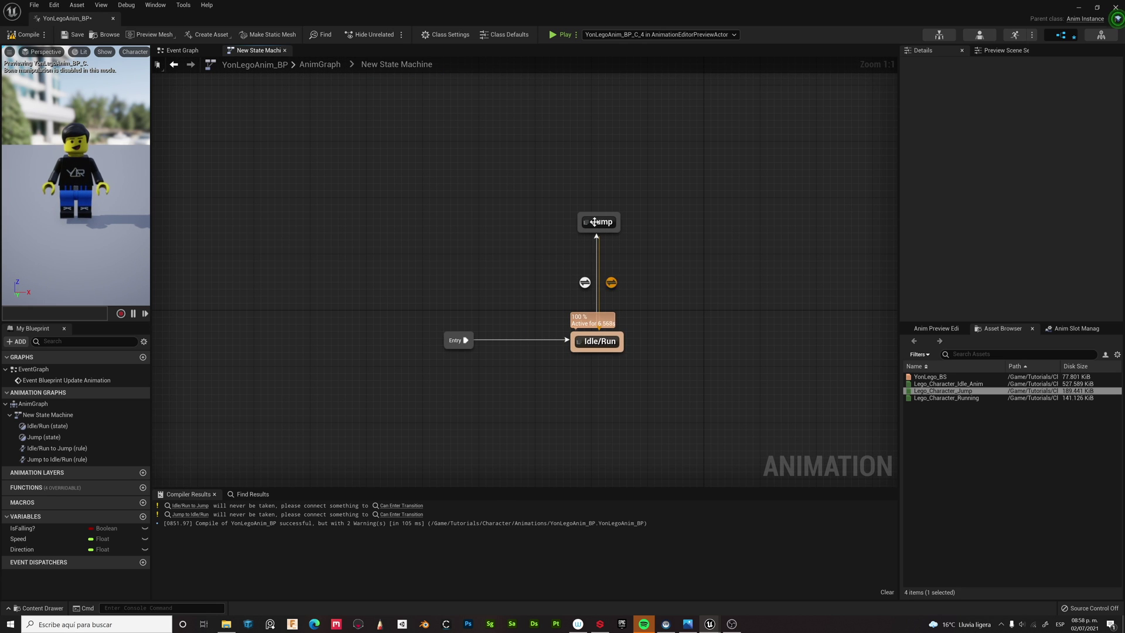
left_click(599, 222)
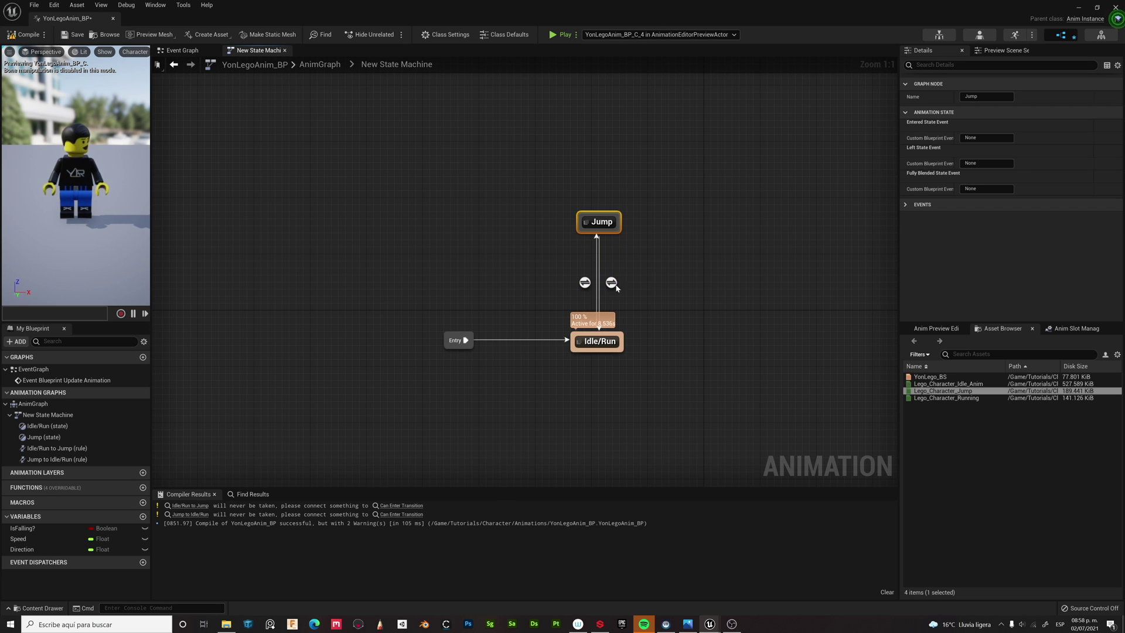
- Wire an IsFalling? getter into the Idle/Run to Jump rule's Can Enter Transition, then compile and save
left_click(585, 283)
double_click(584, 283)
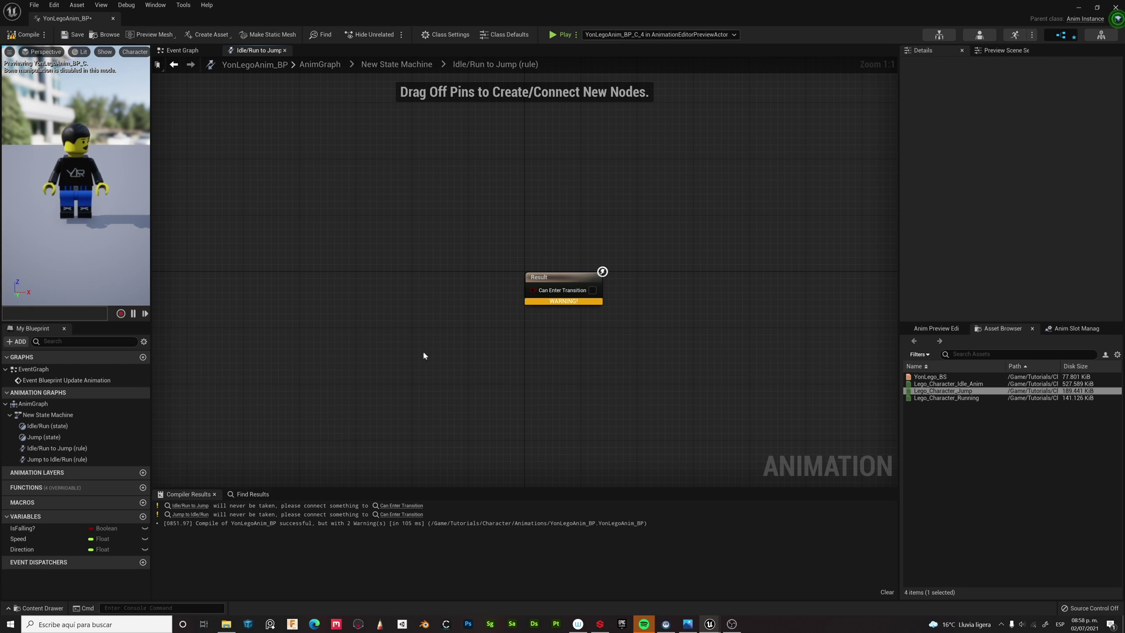
left_click_drag(23, 528, 268, 307)
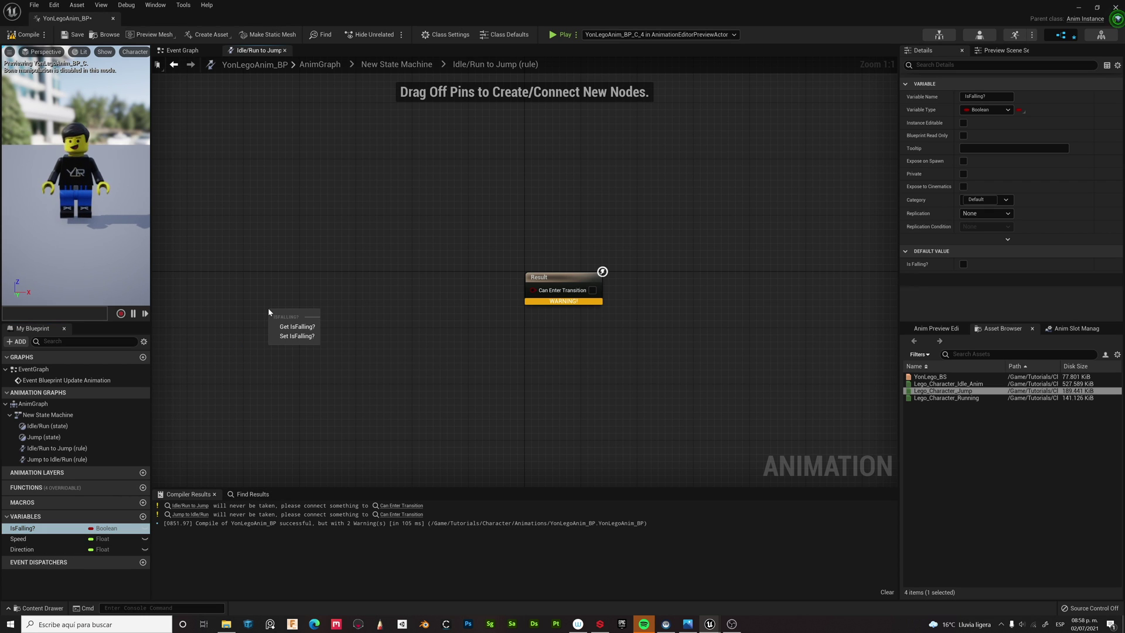
left_click(297, 327)
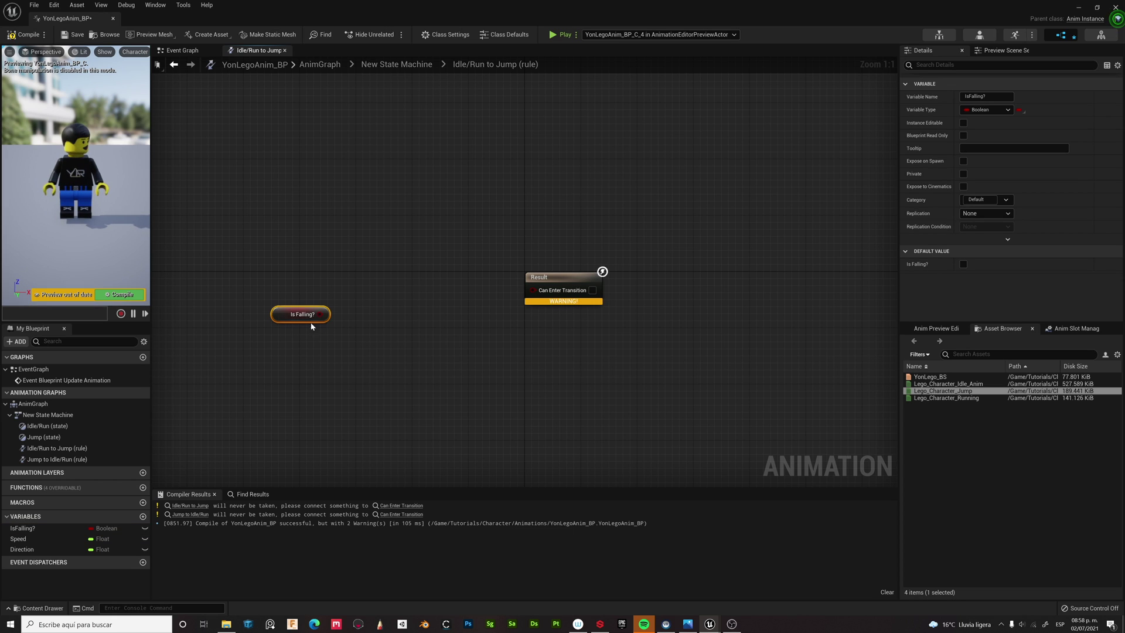
left_click_drag(321, 314, 536, 293)
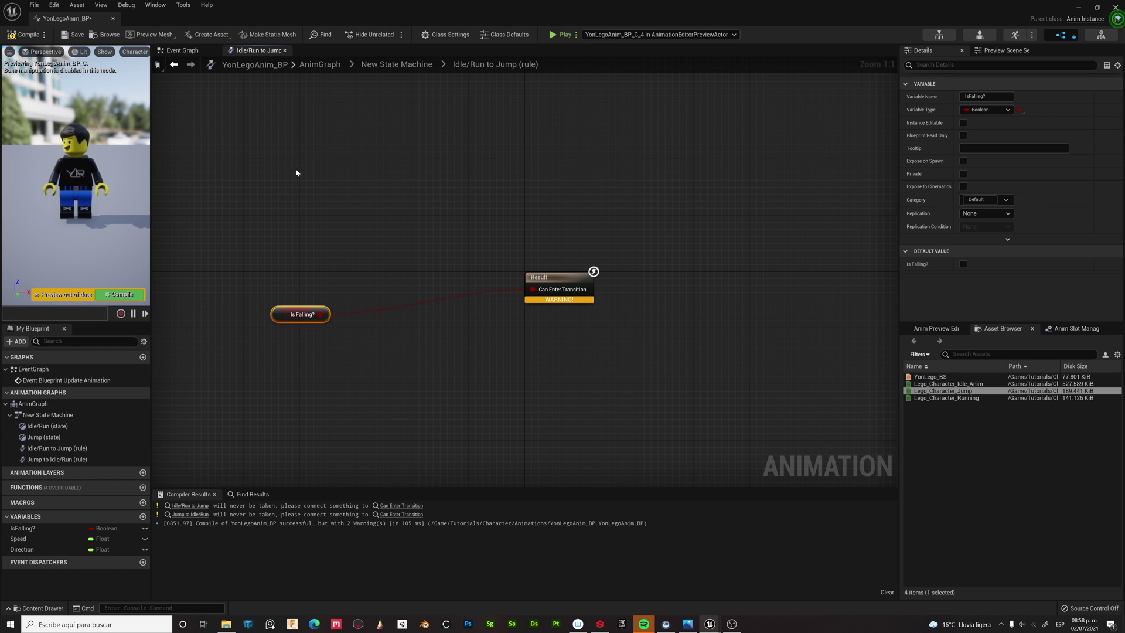
left_click(23, 35)
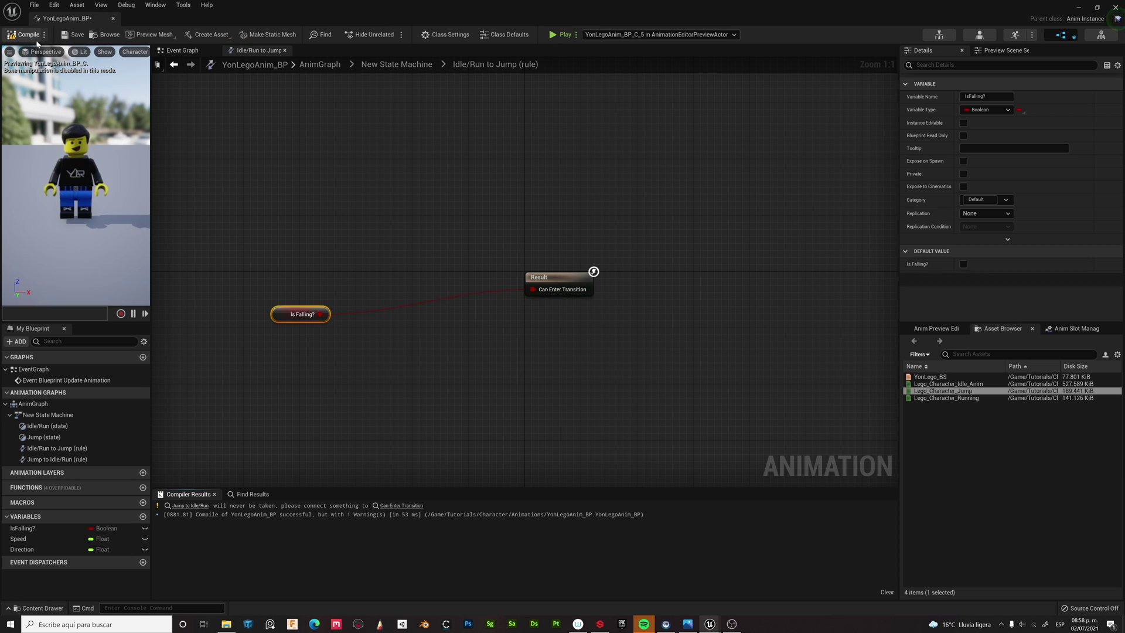
left_click(74, 36)
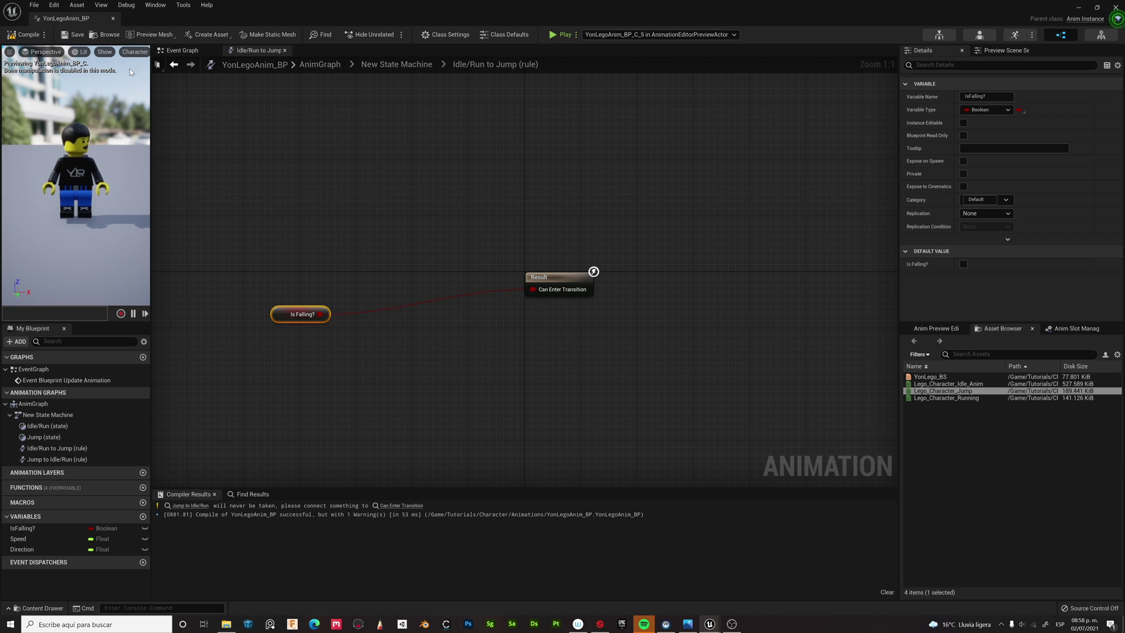
left_click(396, 65)
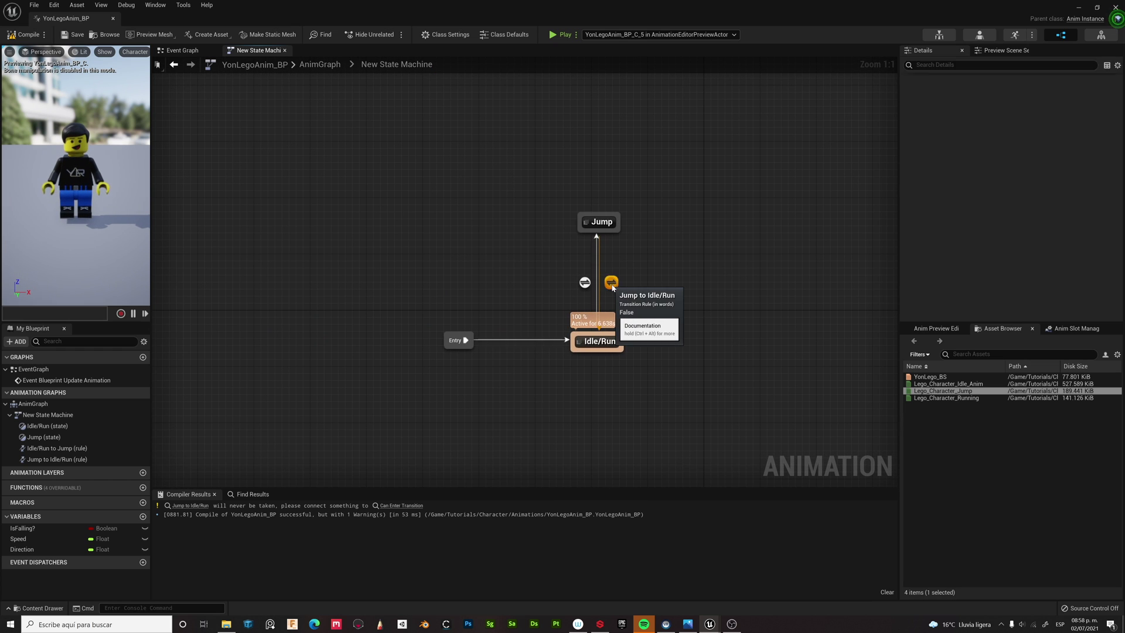
- In the Jump to Idle/Run rule, feed NOT IsFalling? into Can Enter Transition
double_click(611, 284)
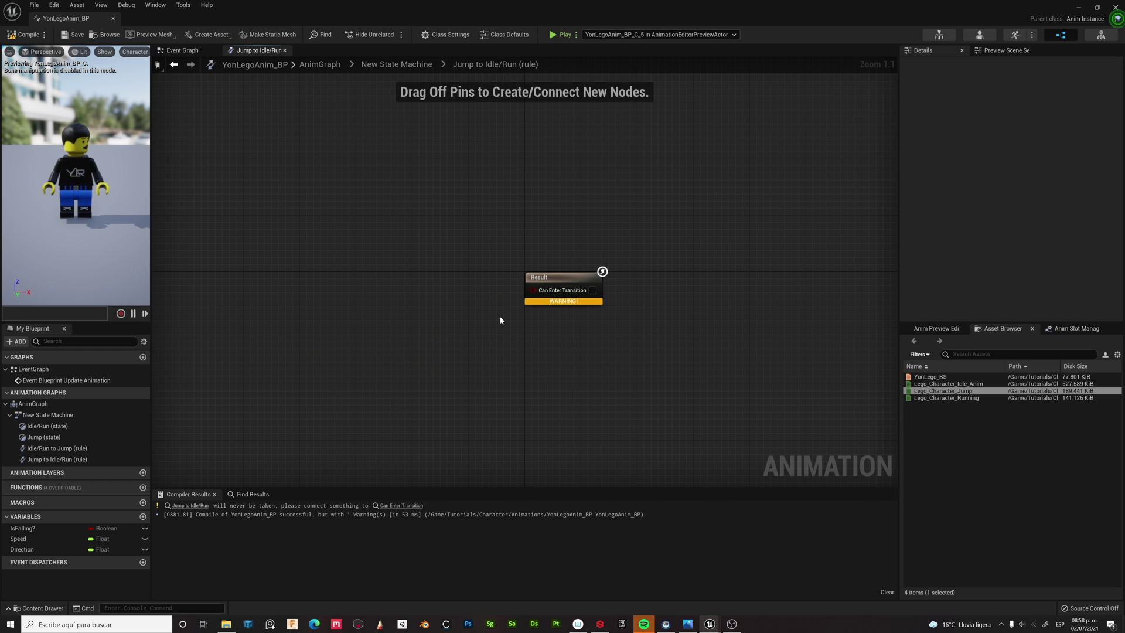
left_click_drag(22, 528, 427, 315)
left_click(338, 339)
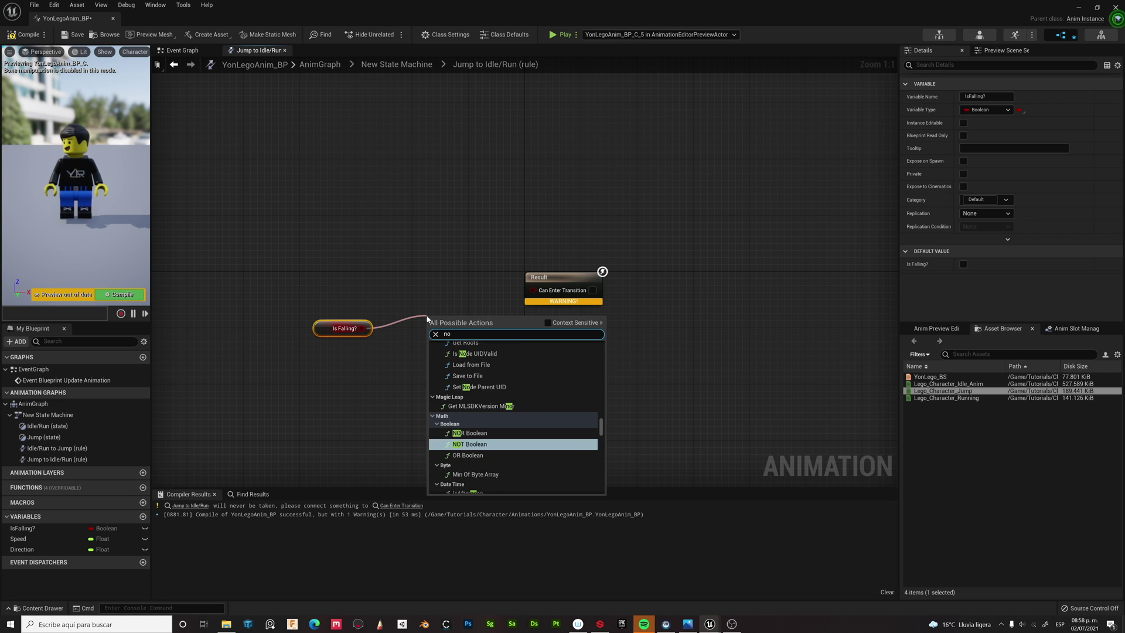
type("t boo")
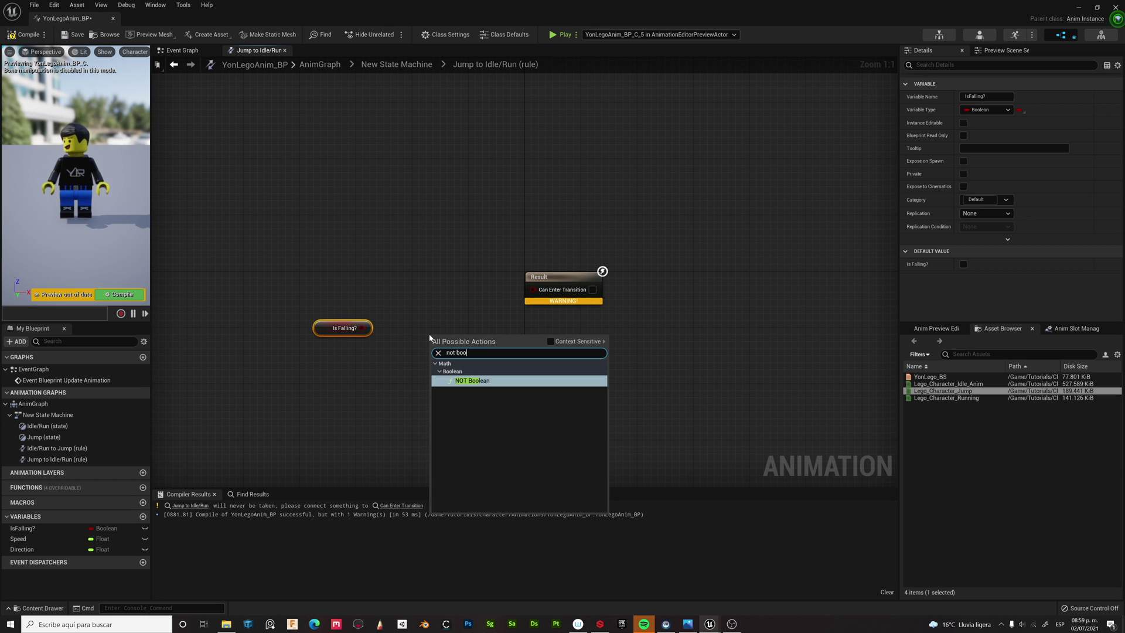
key("Return")
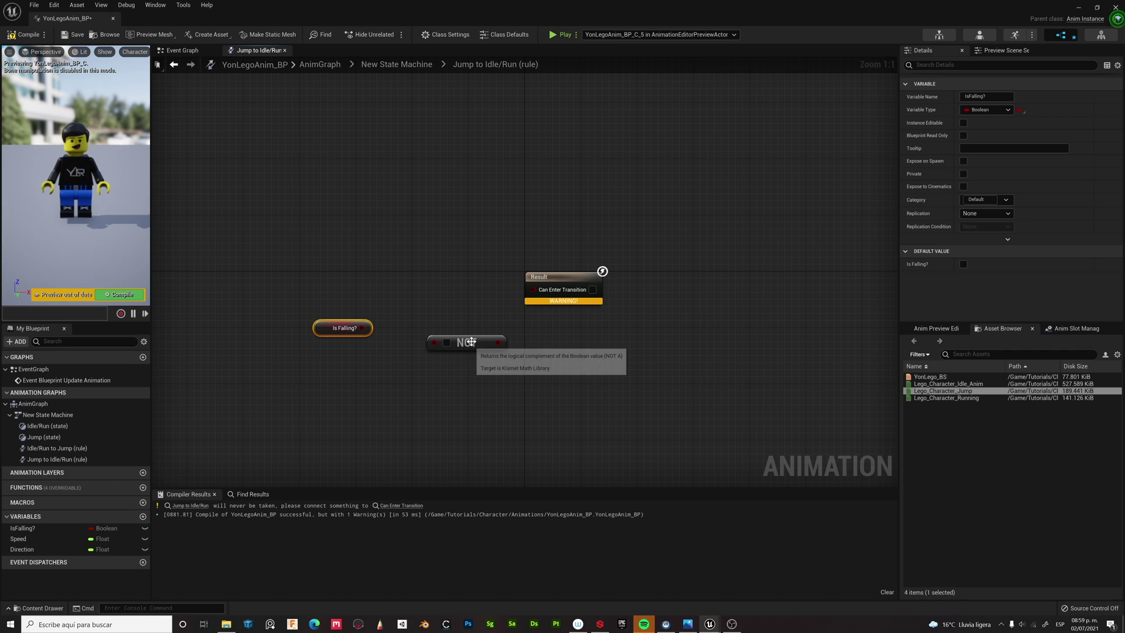
left_click_drag(468, 343, 462, 329)
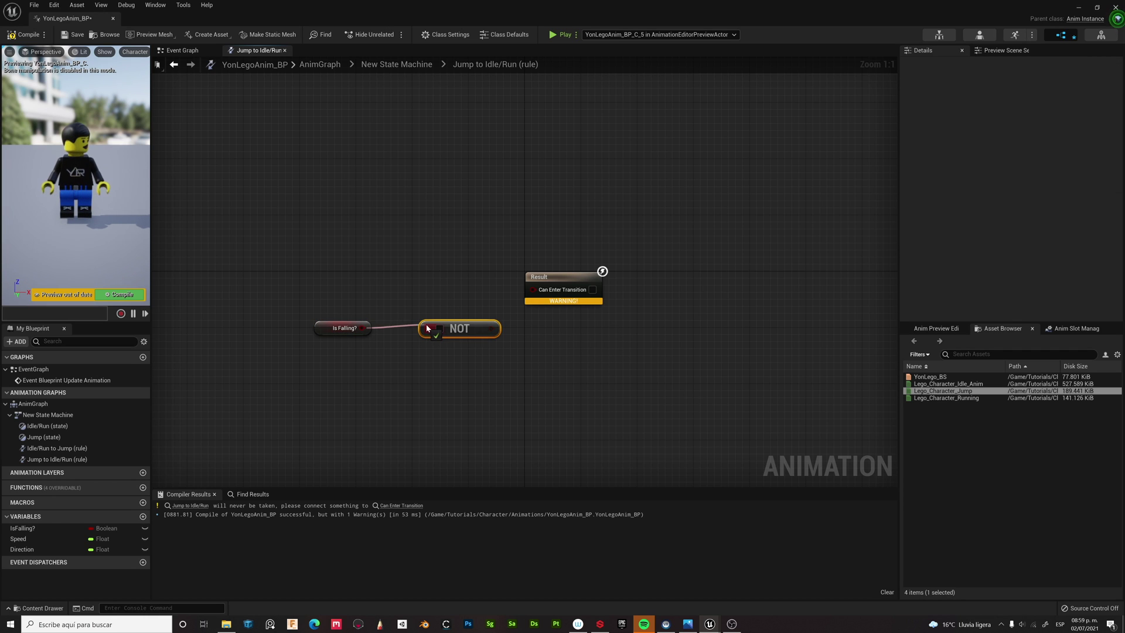
left_click_drag(490, 328, 532, 289)
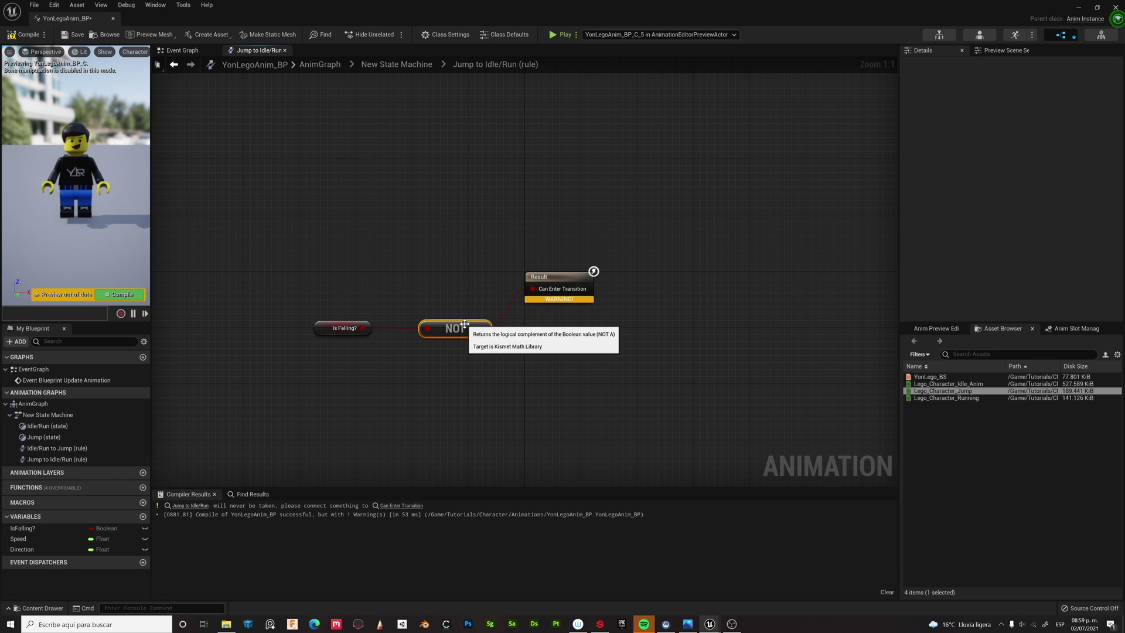
- Compile and save the animation blueprint, then return to the state machine graph
left_click(26, 35)
left_click(73, 35)
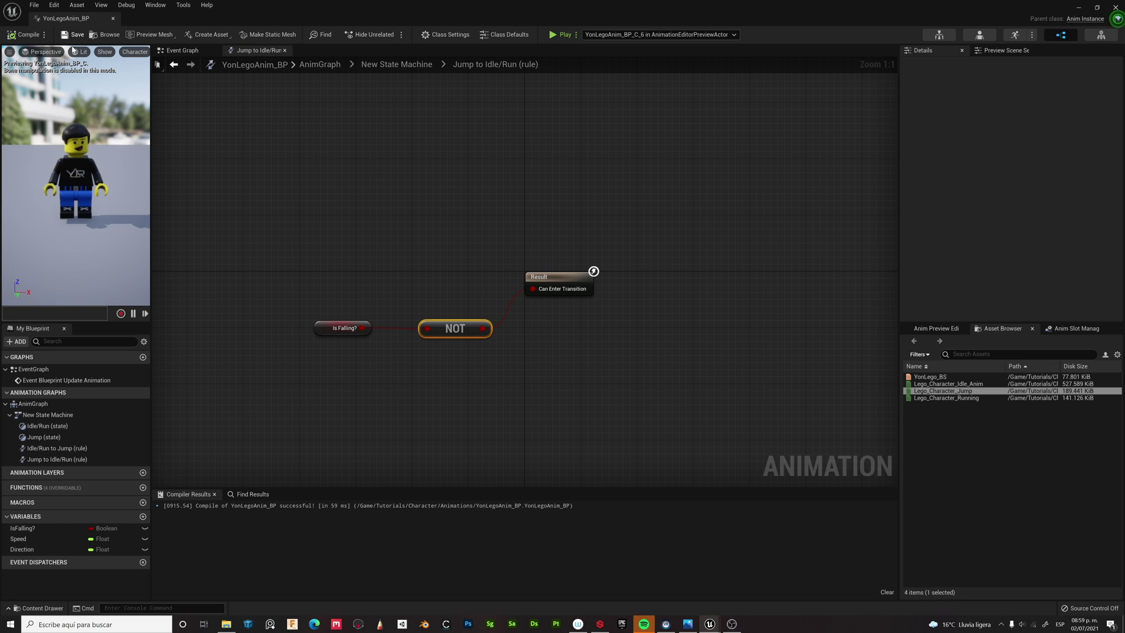
left_click(396, 63)
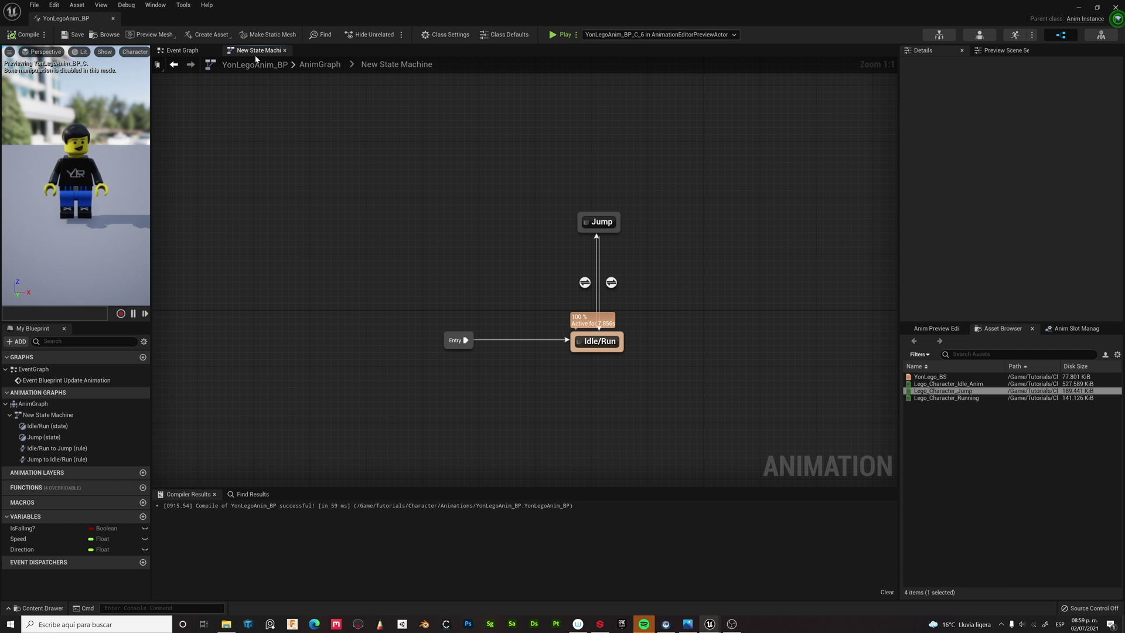
- Rename the New State Machine node in the AnimGraph to Locomotion, recompile, and close the editor
left_click(302, 66)
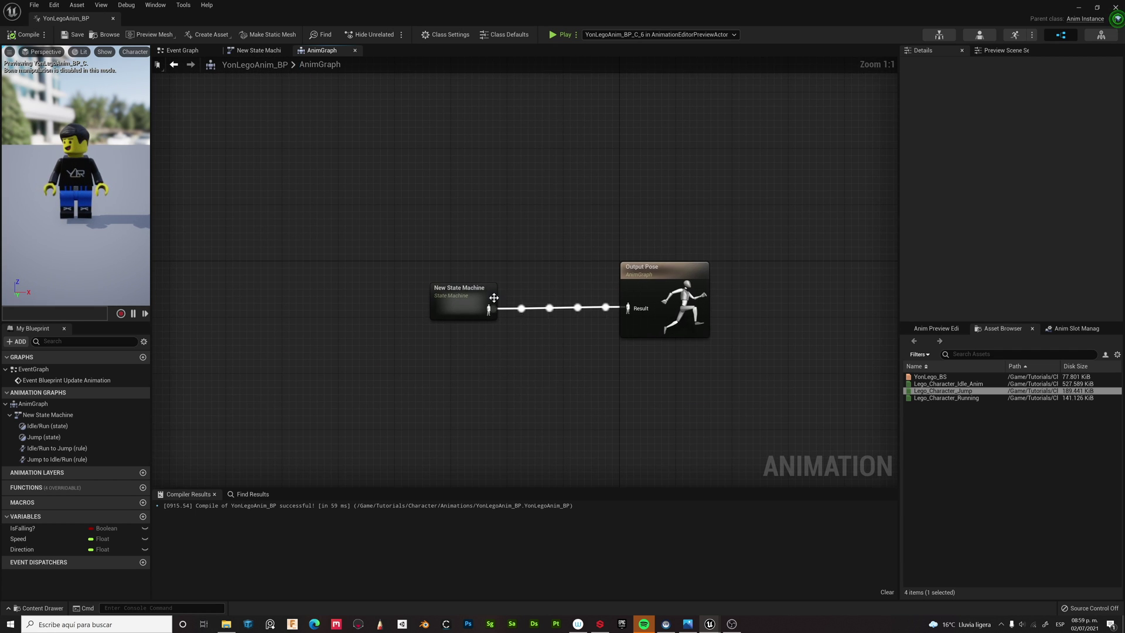
left_click(468, 288)
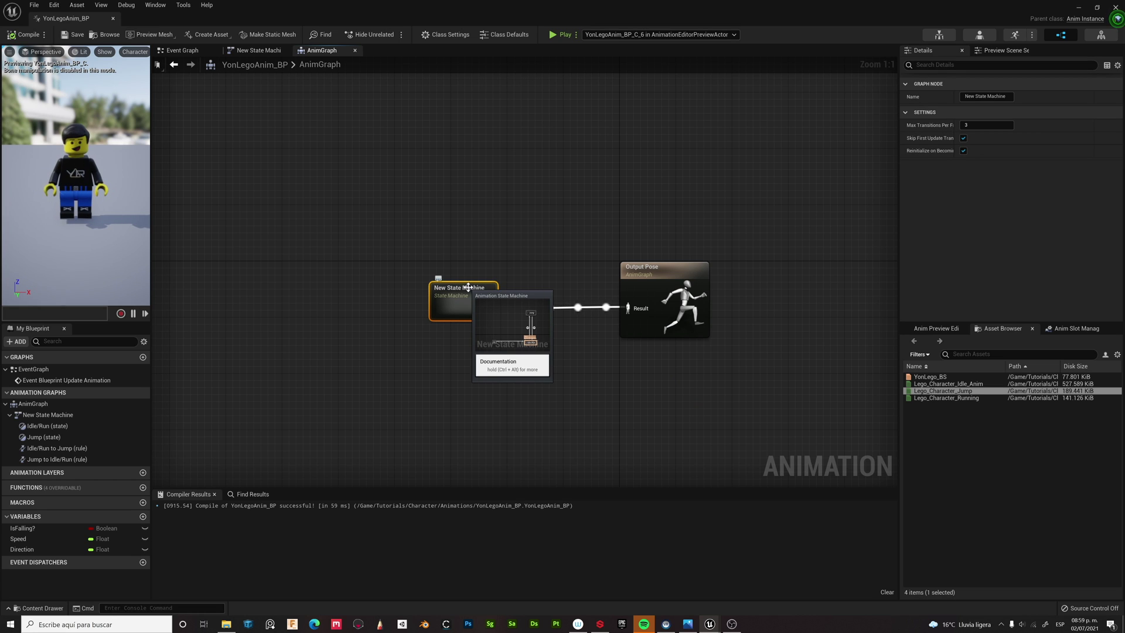
right_click(467, 287)
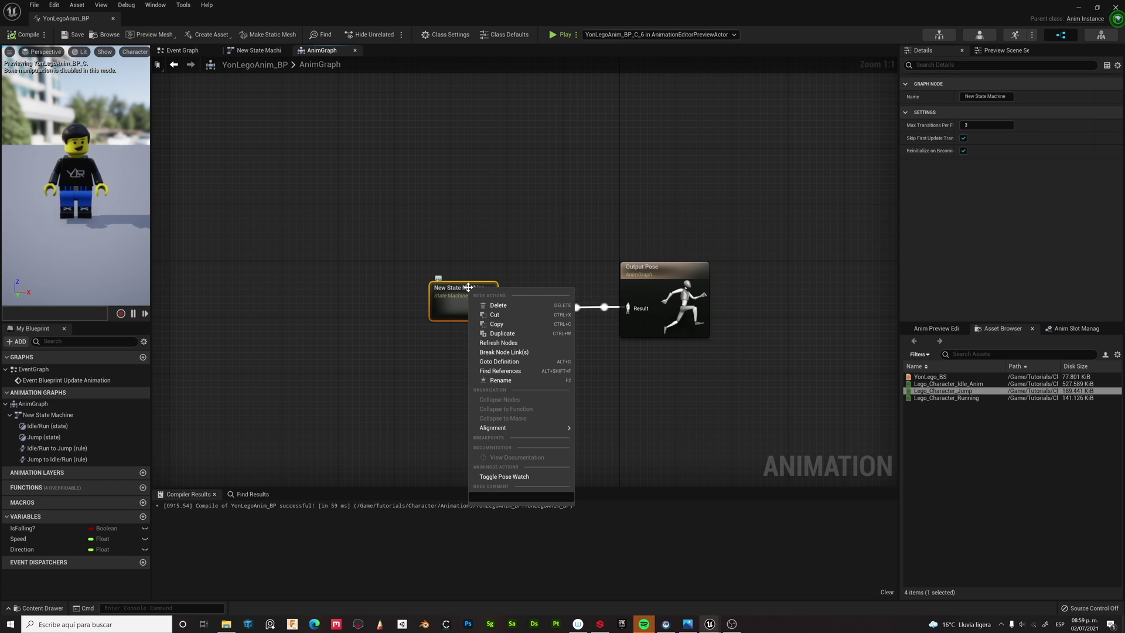
left_click(501, 380)
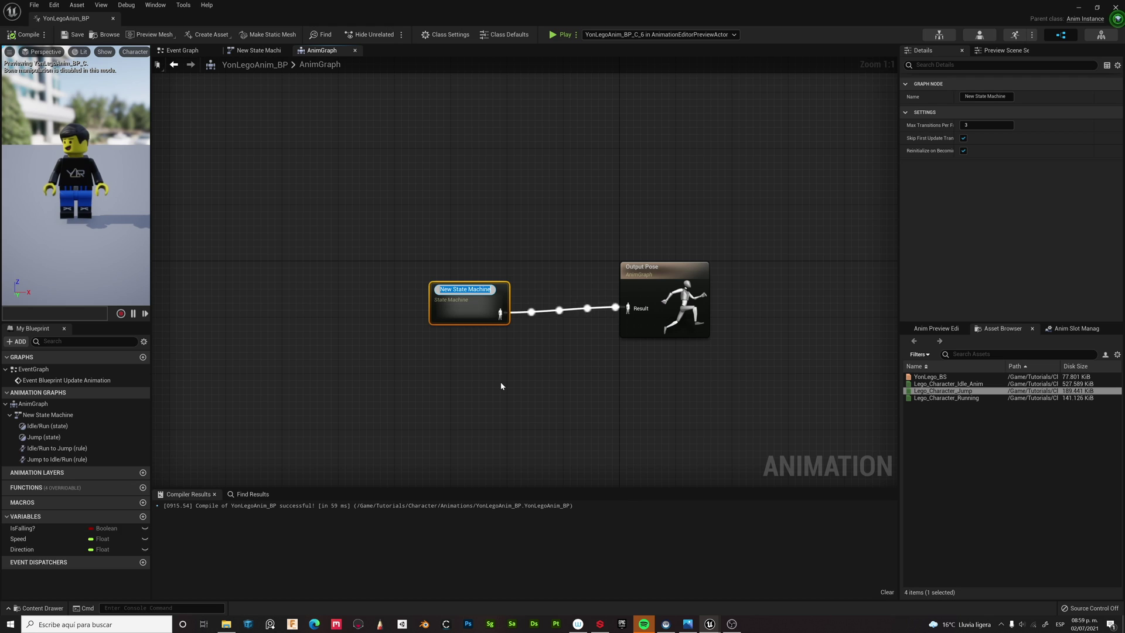
type("Locomotion")
key("Return")
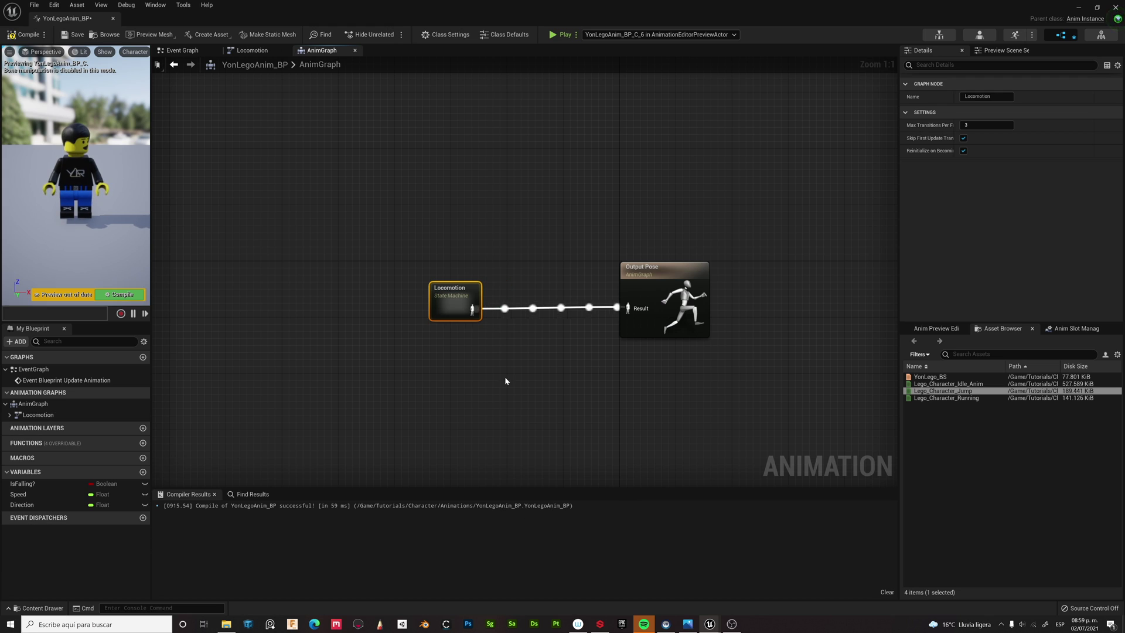
left_click(28, 35)
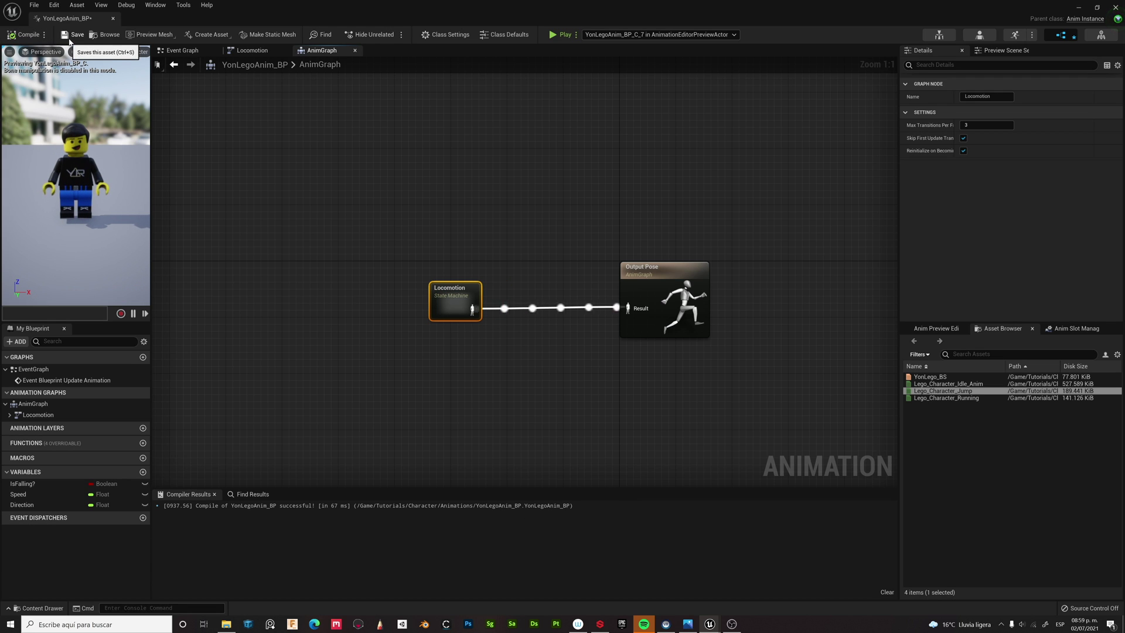
left_click(1079, 6)
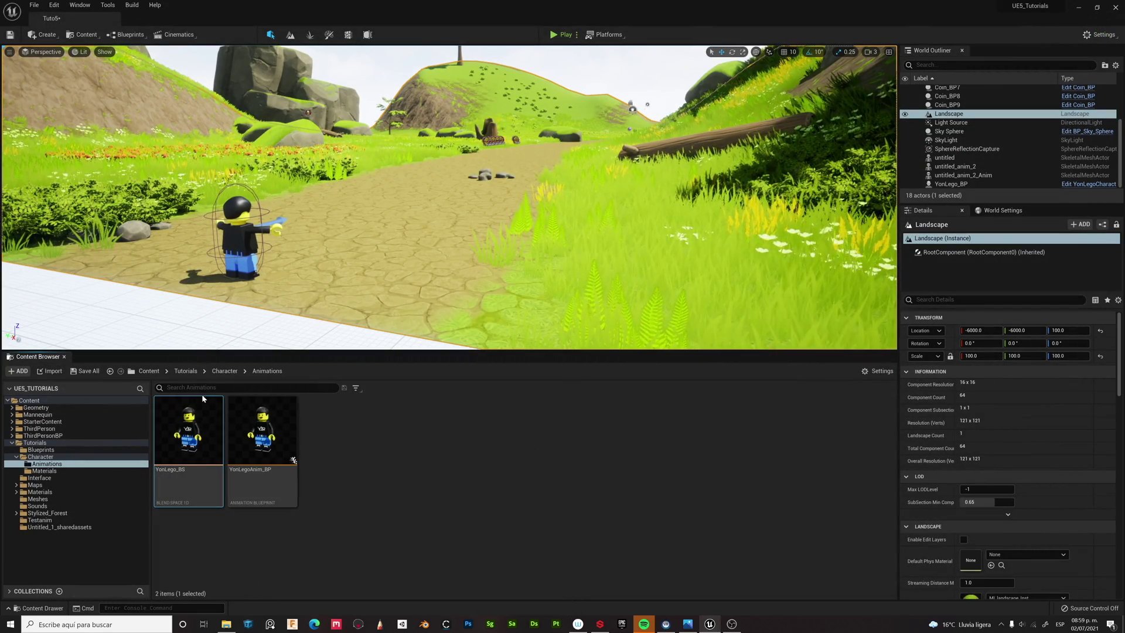
- Open the YonLego character's blueprint and select its Mesh component in the Viewport
left_click(240, 237)
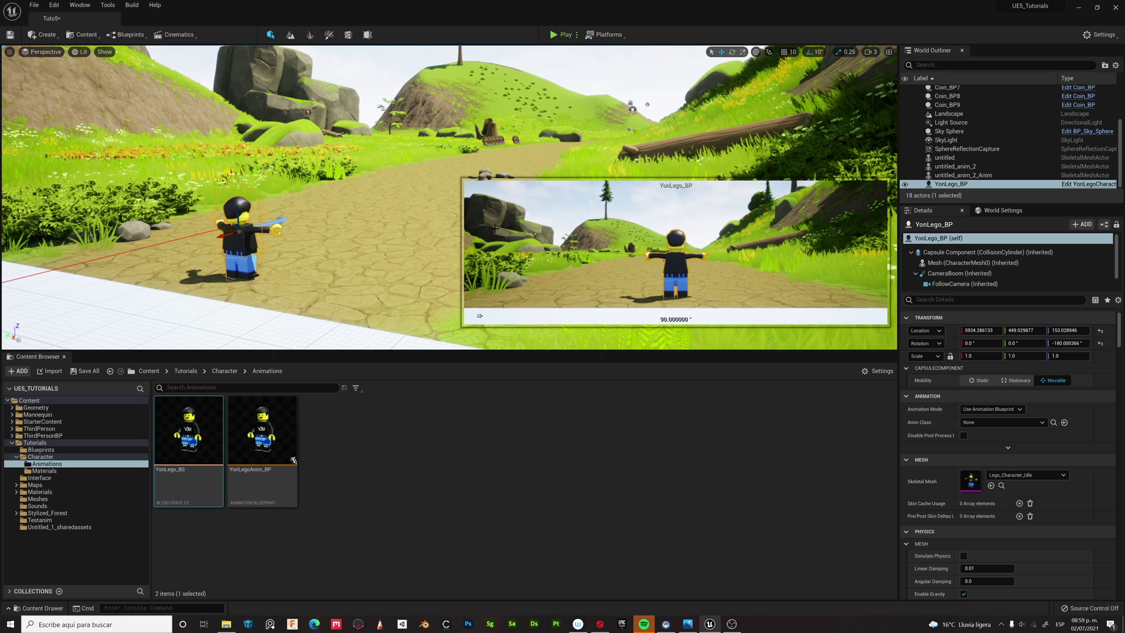
left_click(1089, 184)
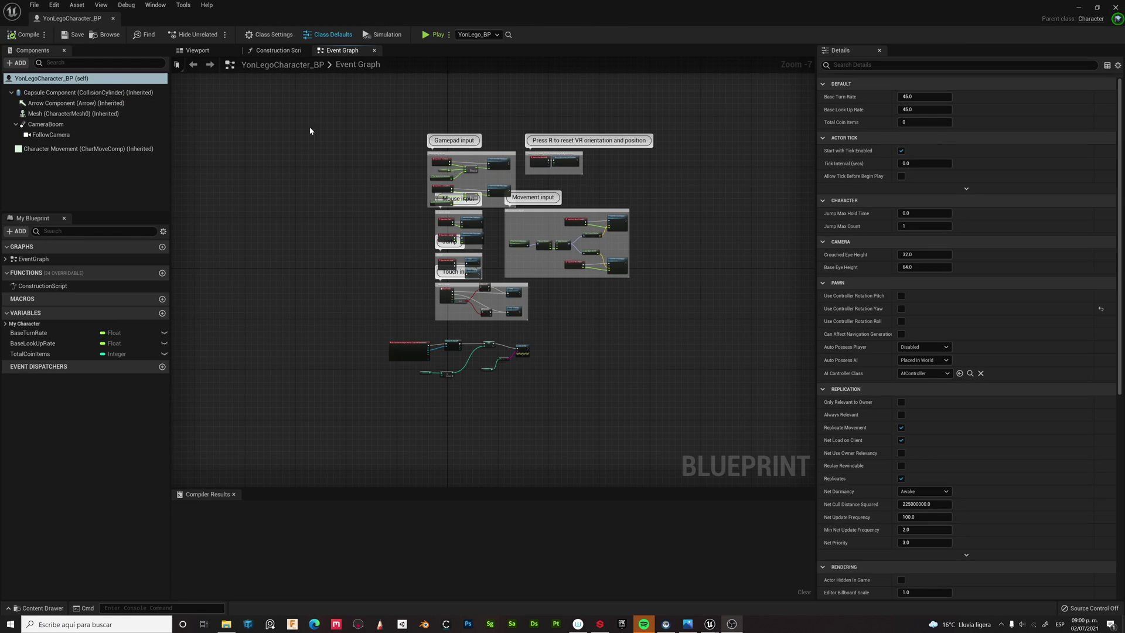
left_click(199, 51)
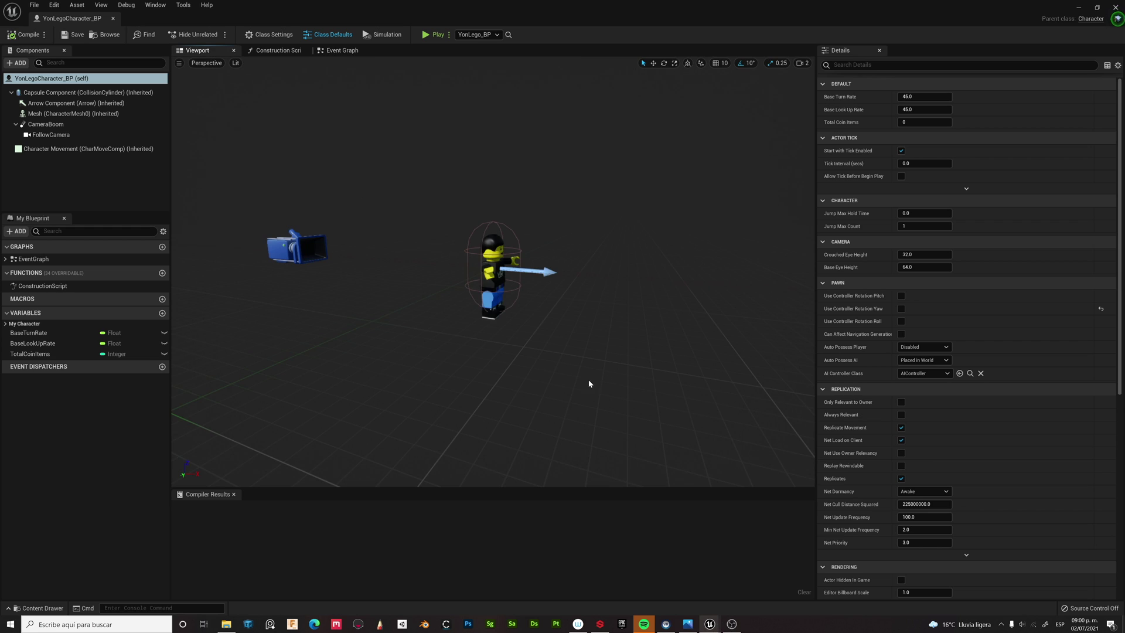
left_click(73, 114)
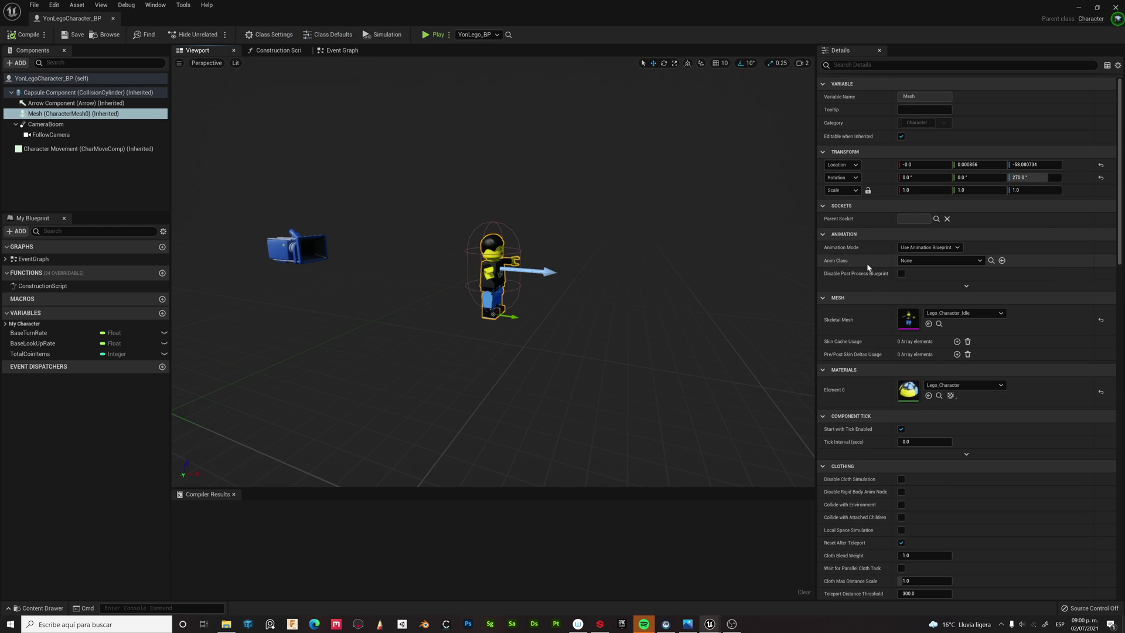
- Set the mesh's Anim Class to YonLegoAnim_BP, then compile, save, and close the blueprint
left_click(955, 262)
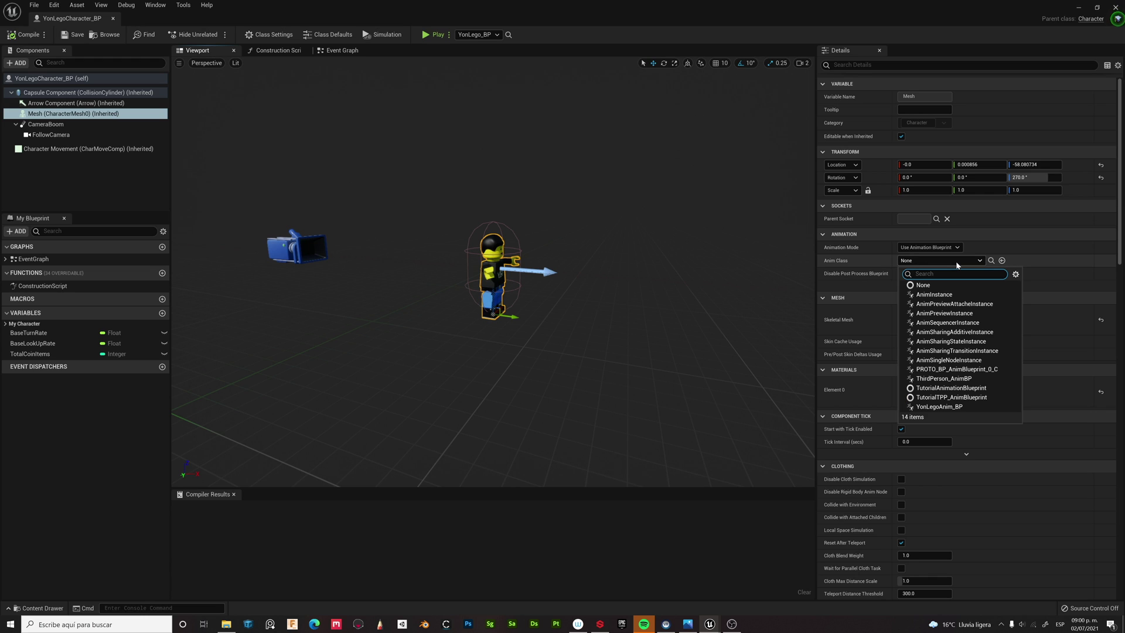
left_click(939, 406)
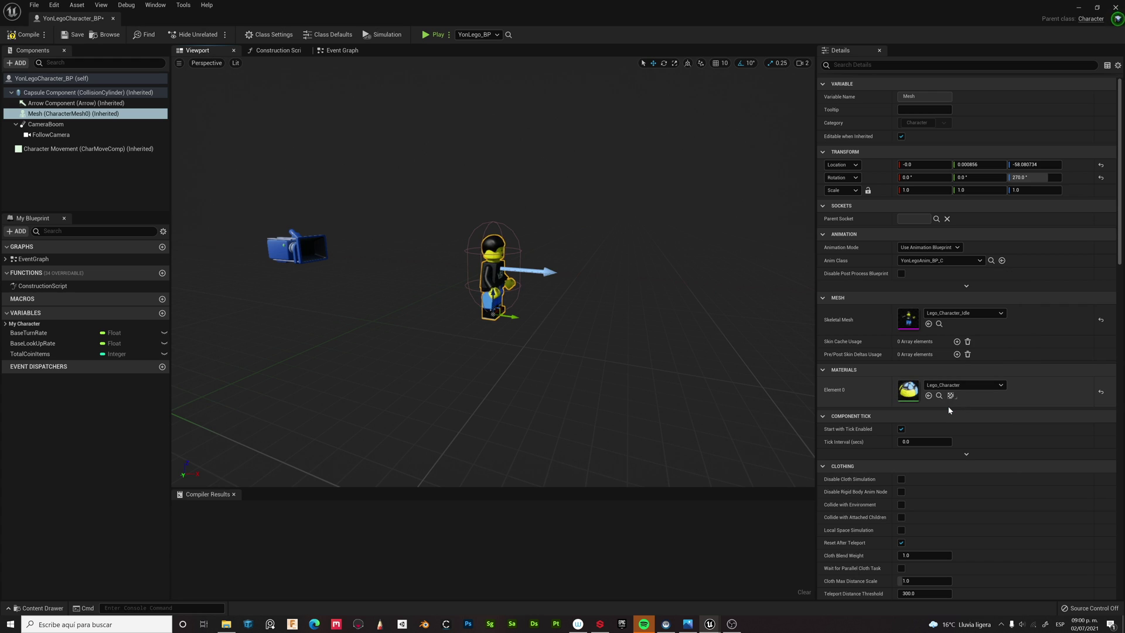
left_click(22, 35)
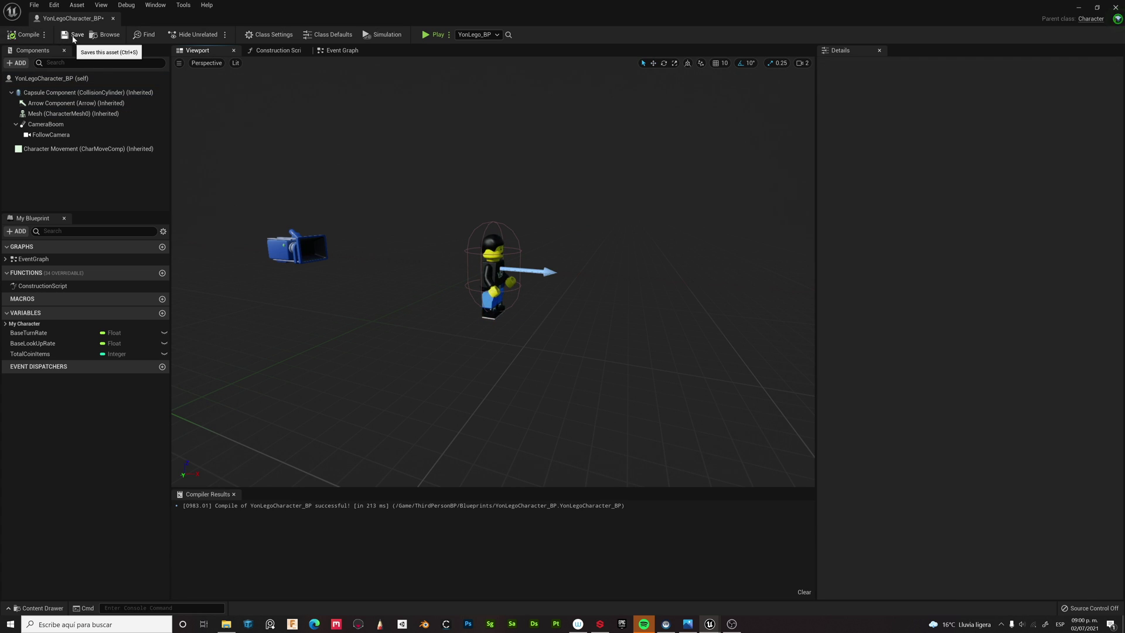
left_click(74, 36)
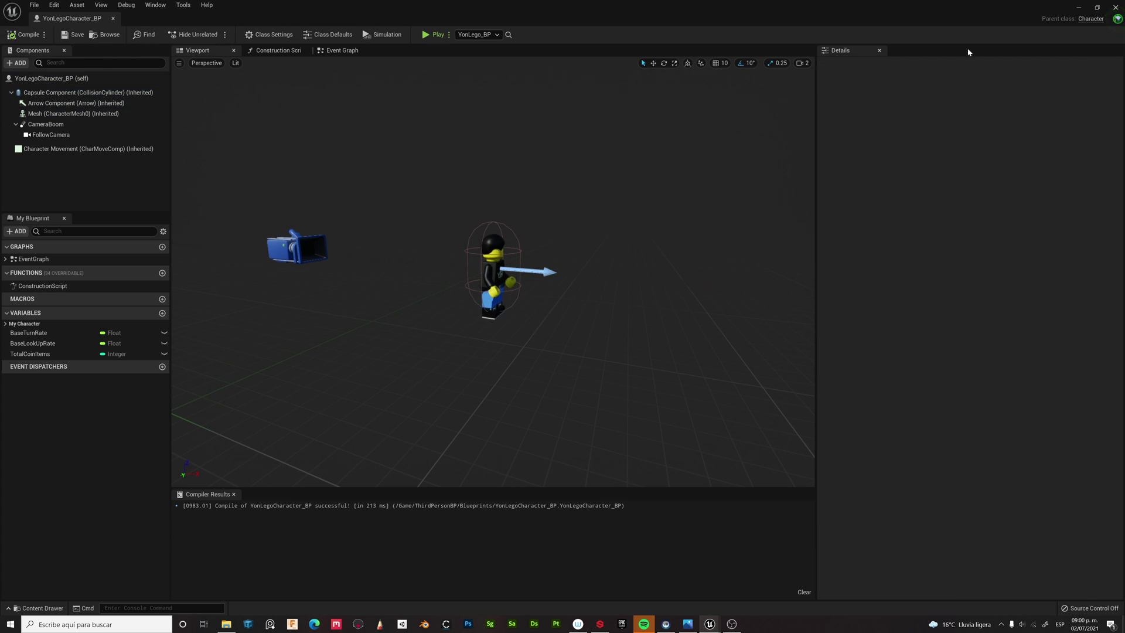
left_click(1117, 7)
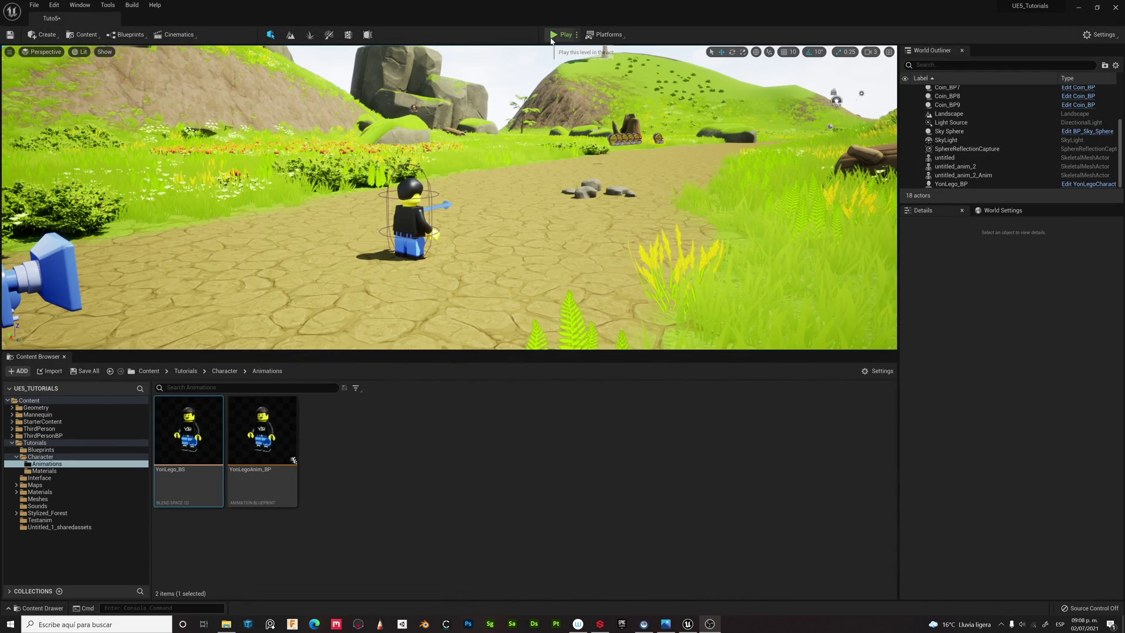
- Start playing the level in full screen with F11, with the game view capturing the mouse
left_click(557, 34)
left_click(516, 168)
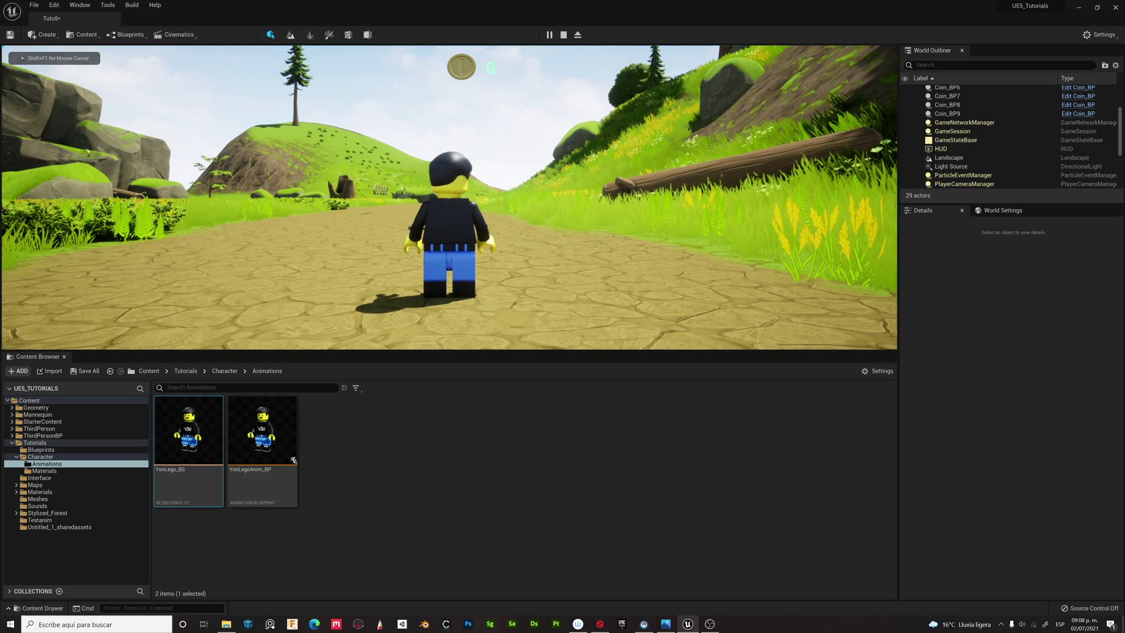
key("F11")
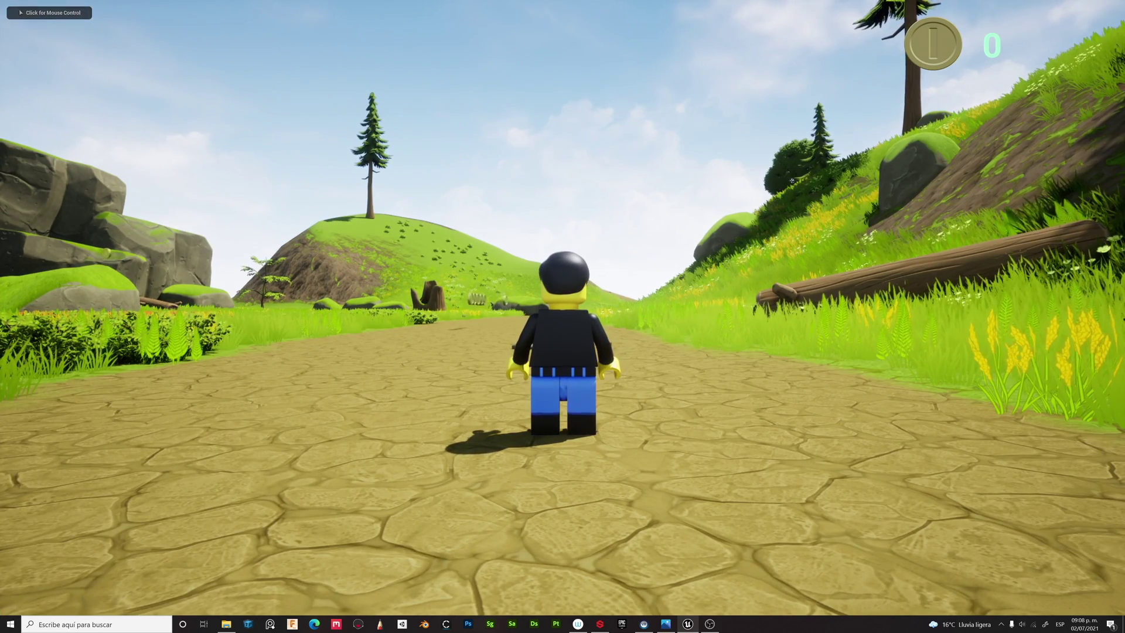
left_click(562, 317)
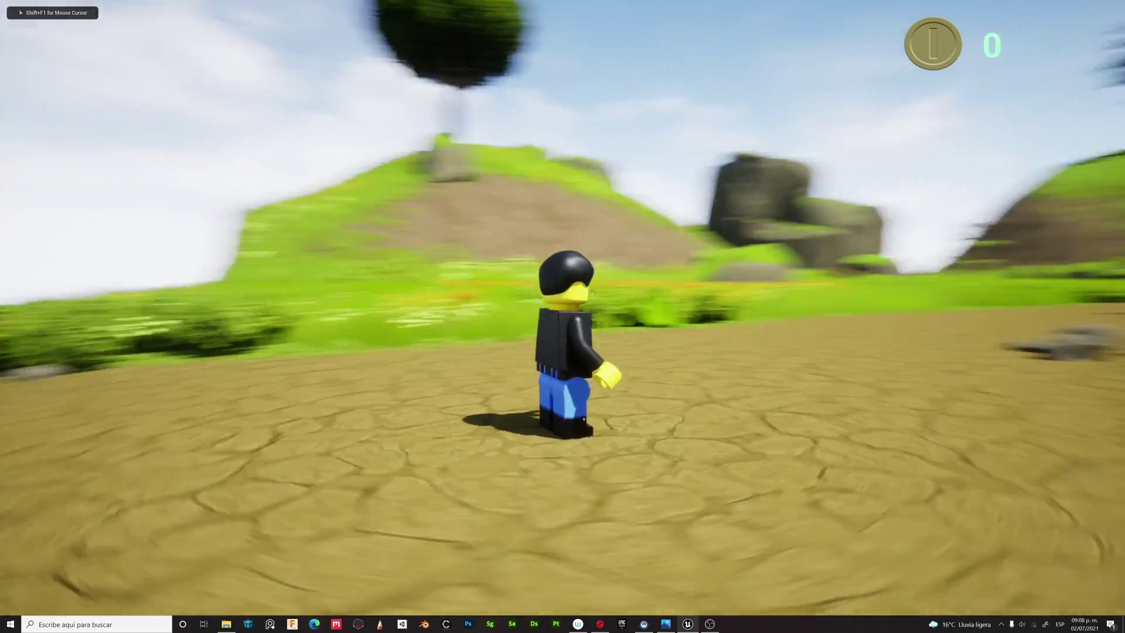
- Run the minifigure back, forward, right and left along the path with WASD
key("s")
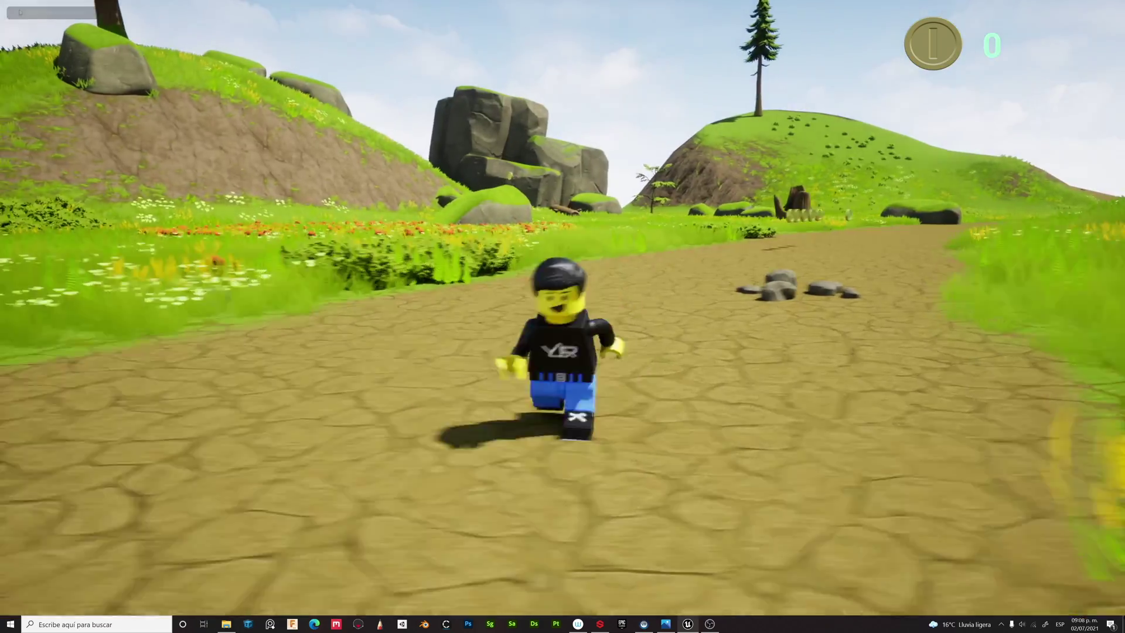
key("w")
key("d")
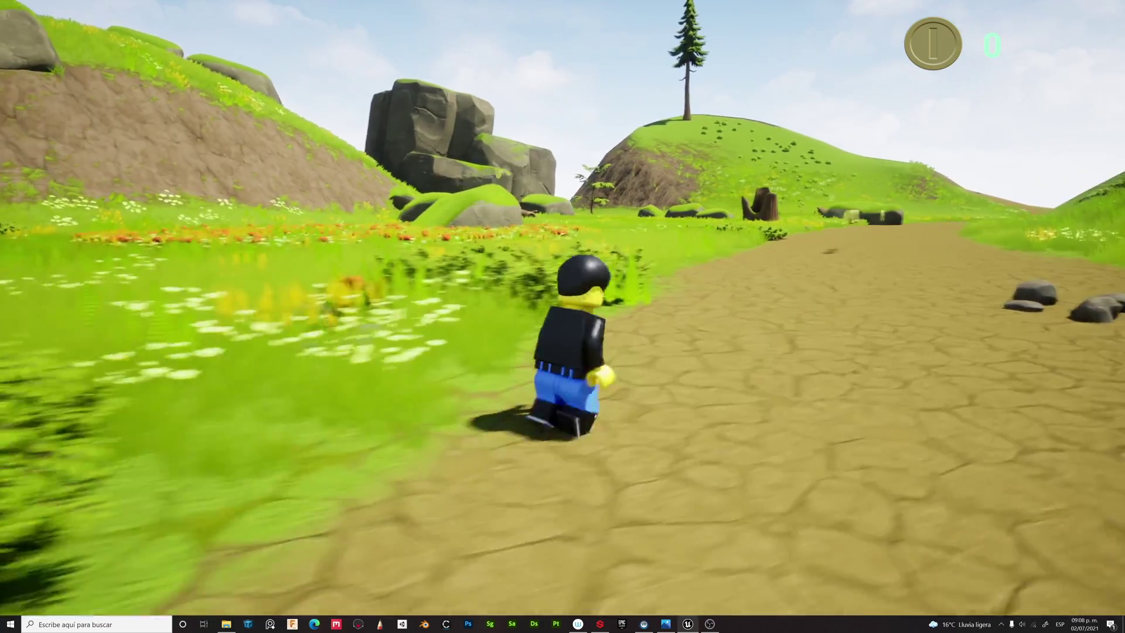
key("d")
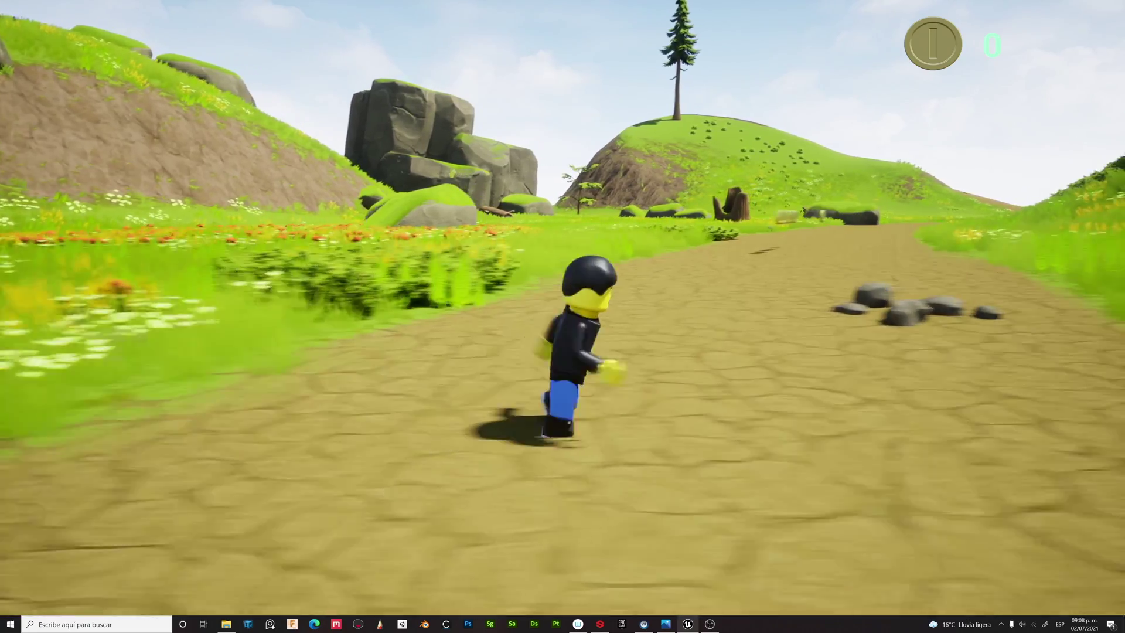
key("a")
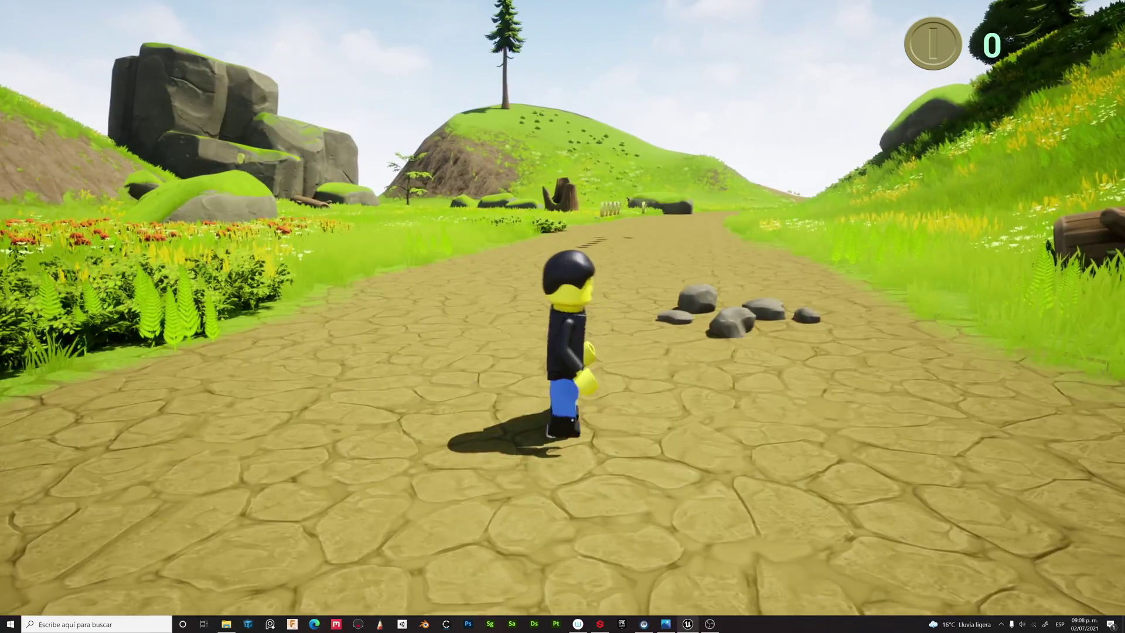
key("w")
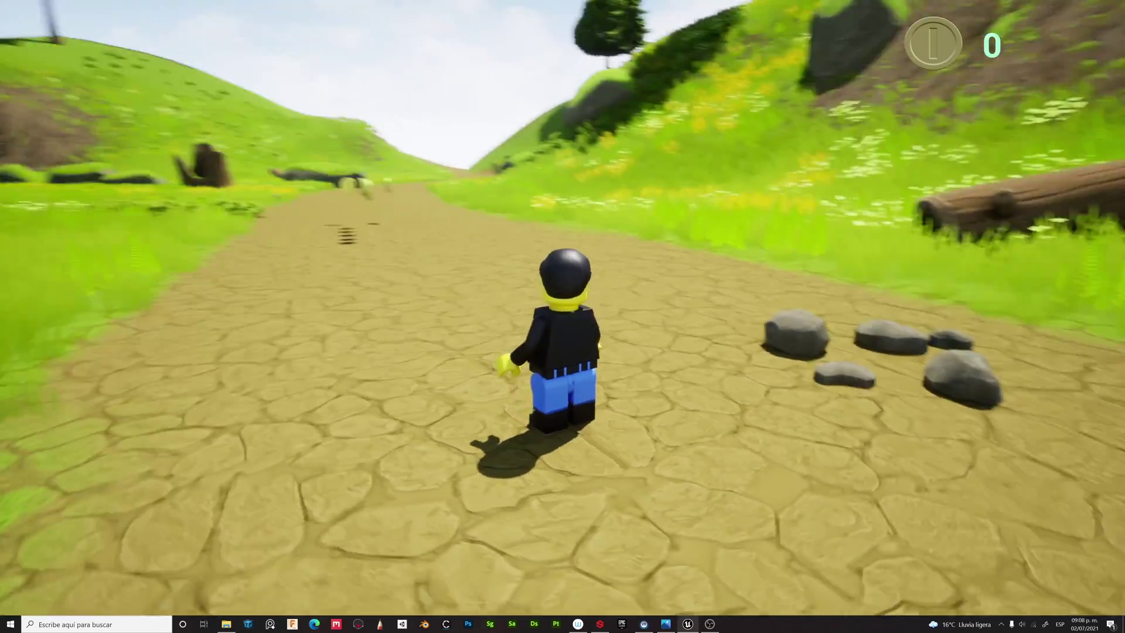